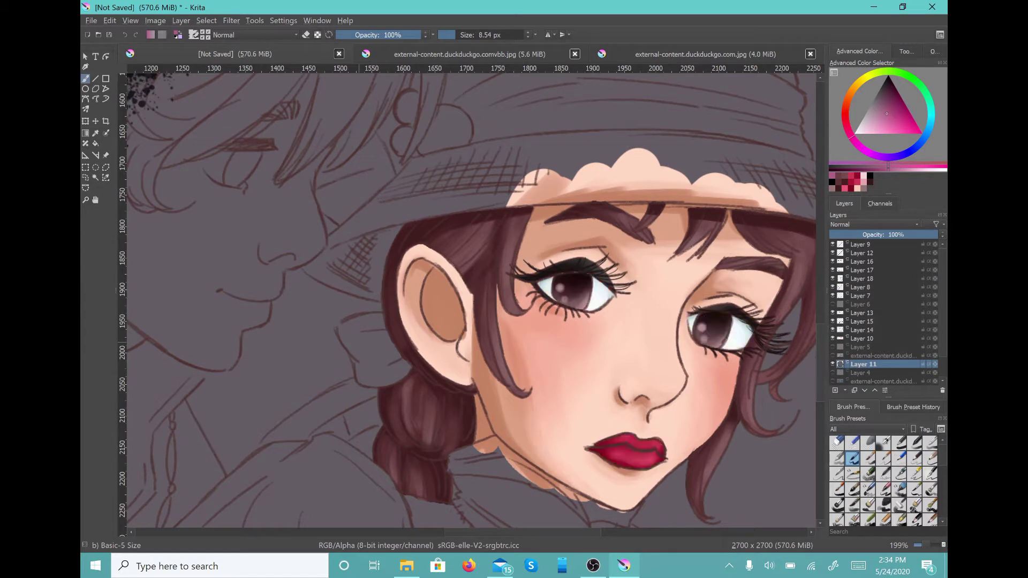
Step: Add a new paint layer directly above Layer 15
{"action": "left_click", "coordinate": [833, 322]}
{"action": "left_click", "coordinate": [832, 322]}
{"action": "left_click", "coordinate": [864, 321]}
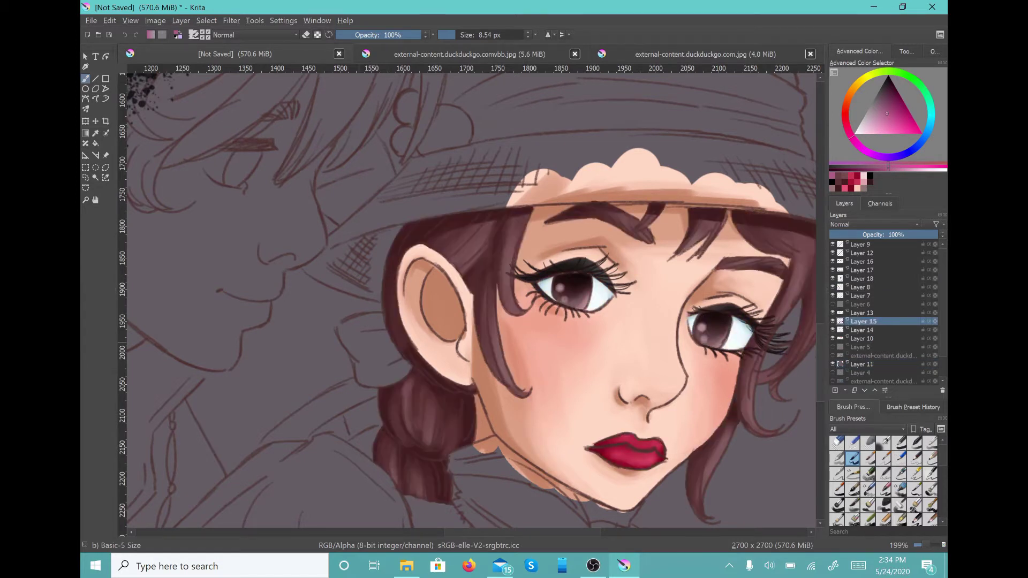
{"action": "left_click", "coordinate": [835, 391]}
Step: Fill the girl's hair bow with flat pink, using a brush of about 61 px and about 25 px for the edges
{"action": "left_click_drag", "start_coordinate": [457, 34], "coordinate": [472, 36]}
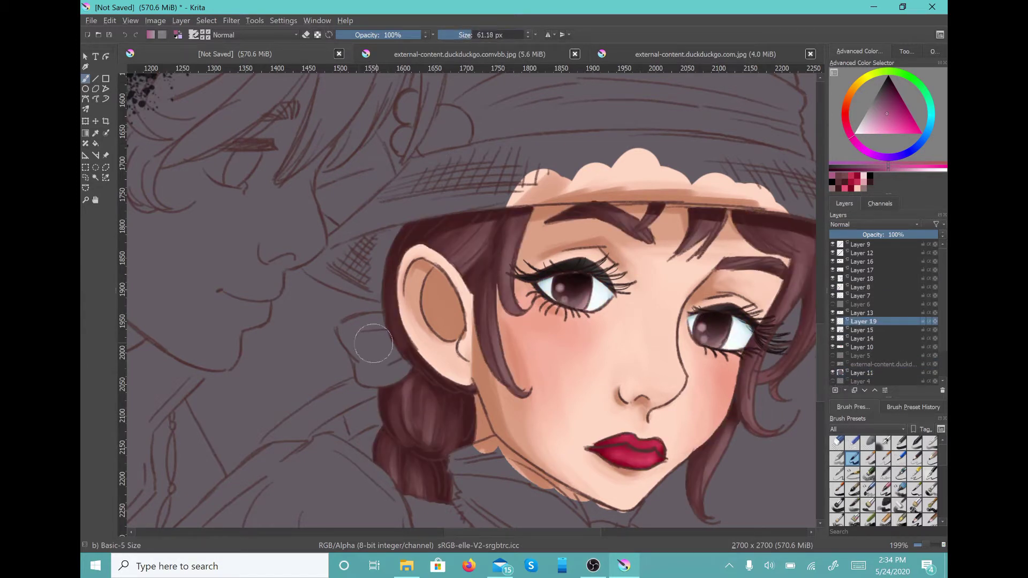
{"action": "mouse_move", "coordinate": [367, 356]}
{"action": "left_mouse_down"}
{"action": "mouse_move", "coordinate": [377, 378]}
{"action": "mouse_move", "coordinate": [349, 335]}
{"action": "mouse_move", "coordinate": [350, 357]}
{"action": "mouse_move", "coordinate": [346, 320]}
{"action": "mouse_move", "coordinate": [369, 319]}
{"action": "mouse_move", "coordinate": [361, 331]}
{"action": "mouse_move", "coordinate": [383, 360]}
{"action": "mouse_move", "coordinate": [369, 331]}
{"action": "mouse_move", "coordinate": [370, 315]}
{"action": "mouse_move", "coordinate": [381, 320]}
{"action": "mouse_move", "coordinate": [398, 364]}
{"action": "left_mouse_up"}
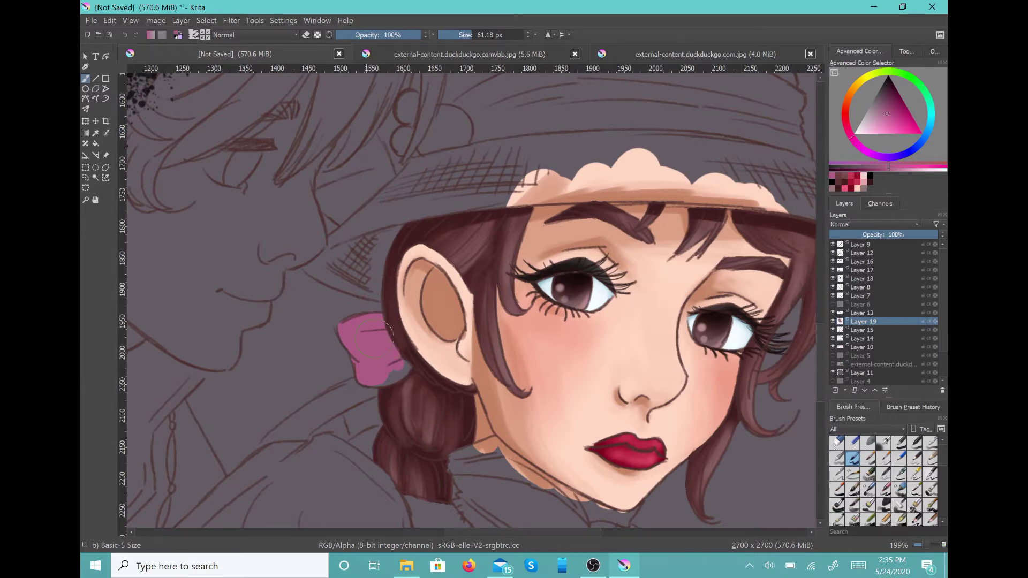
{"action": "scroll", "coordinate": [340, 334], "scroll_direction": "up", "scroll_amount": 2}
{"action": "scroll", "coordinate": [385, 285], "scroll_direction": "up", "scroll_amount": 1}
{"action": "left_click", "coordinate": [463, 35]}
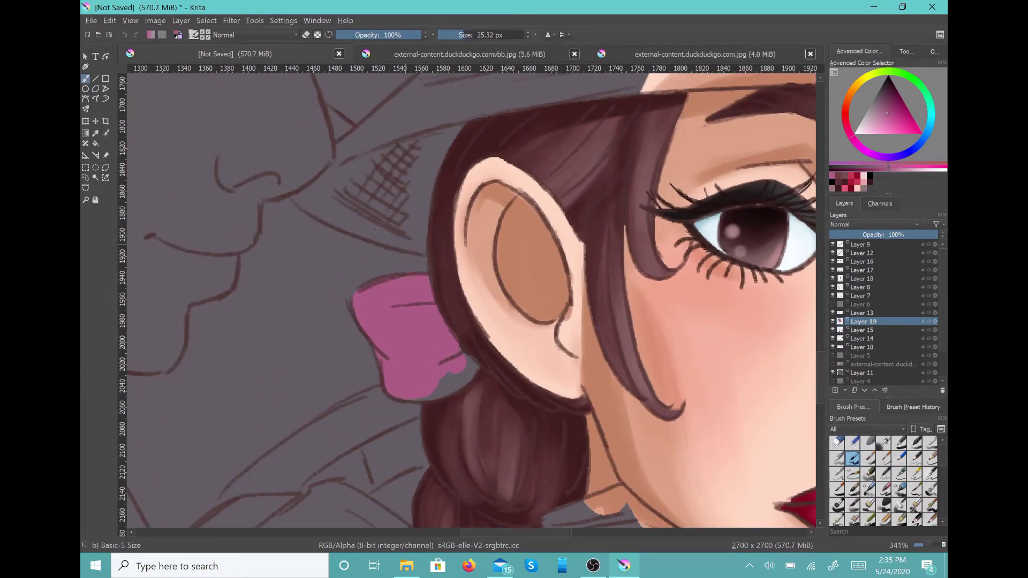
{"action": "mouse_move", "coordinate": [436, 388]}
{"action": "left_mouse_down"}
{"action": "mouse_move", "coordinate": [461, 376]}
{"action": "mouse_move", "coordinate": [444, 396]}
{"action": "left_mouse_up"}
{"action": "left_click_drag", "start_coordinate": [462, 364], "coordinate": [468, 356]}
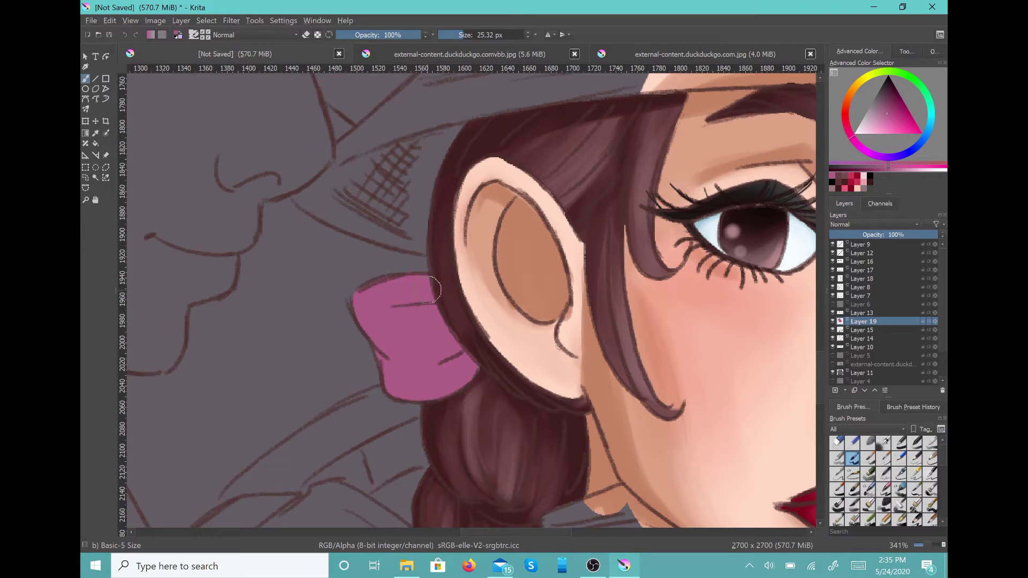
{"action": "key", "text": "slash"}
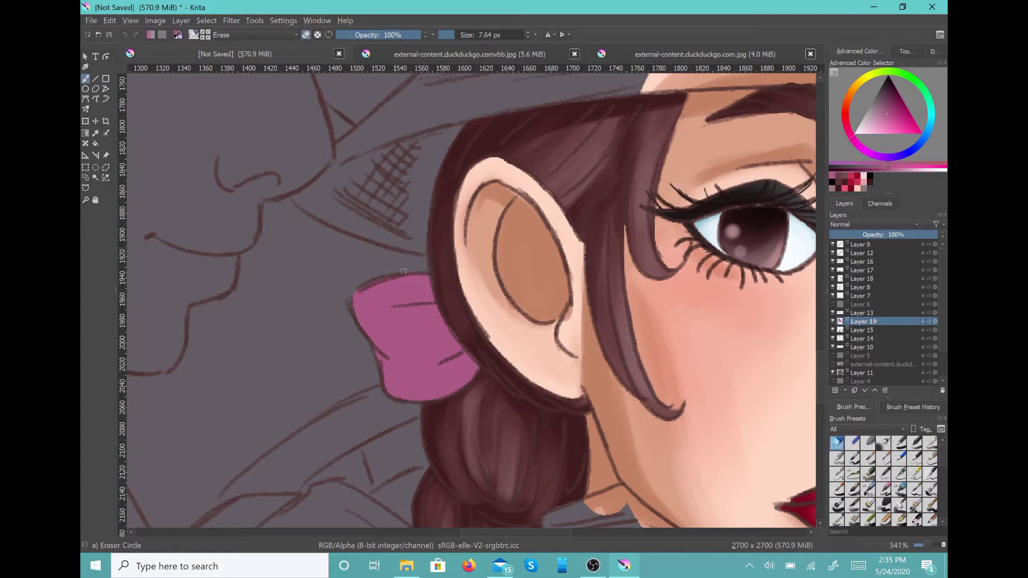
{"action": "key", "text": "e"}
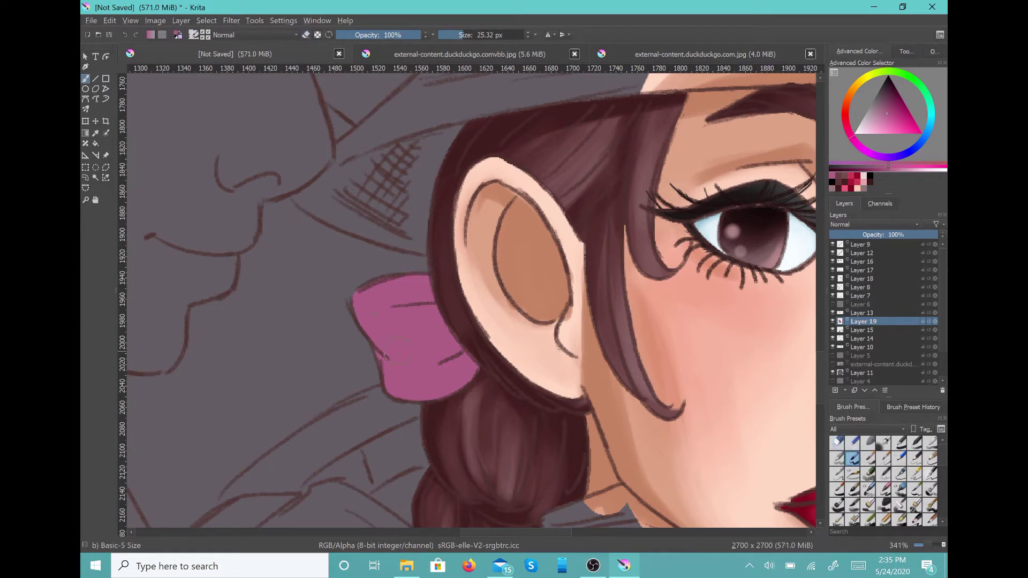
Step: Select the pink bow area and shade its folds in darker magenta with Basic-4 Flow Opacity at about 24 px and 100% opacity
{"action": "left_click", "coordinate": [105, 178]}
{"action": "left_click", "coordinate": [398, 302]}
{"action": "left_click", "coordinate": [97, 78]}
{"action": "left_click", "coordinate": [869, 169]}
{"action": "left_click", "coordinate": [837, 458]}
{"action": "left_click_drag", "start_coordinate": [403, 34], "coordinate": [384, 41]}
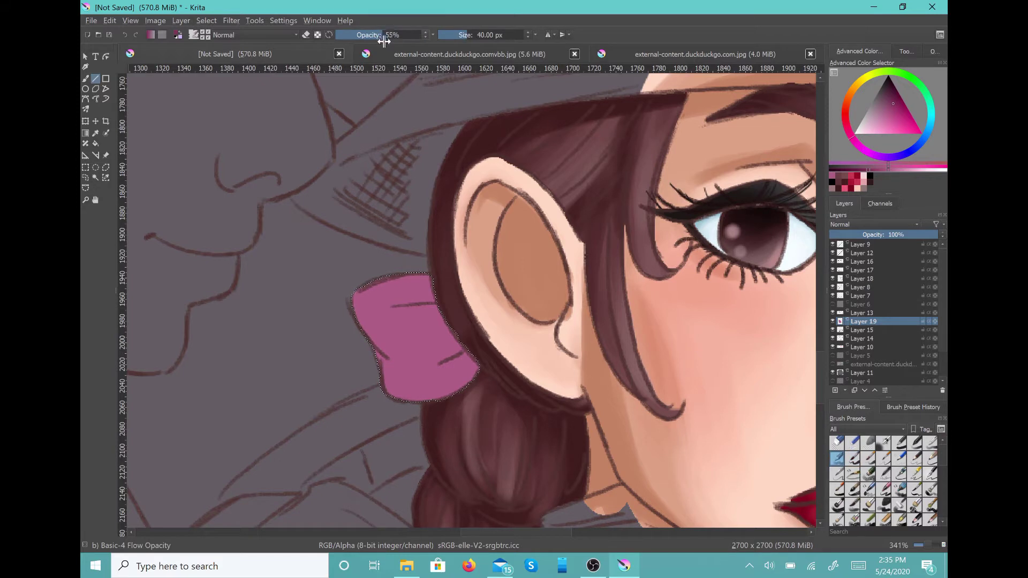
{"action": "left_click_drag", "start_coordinate": [455, 33], "coordinate": [449, 34]}
{"action": "left_click", "coordinate": [85, 79]}
{"action": "left_click_drag", "start_coordinate": [389, 34], "coordinate": [435, 68]}
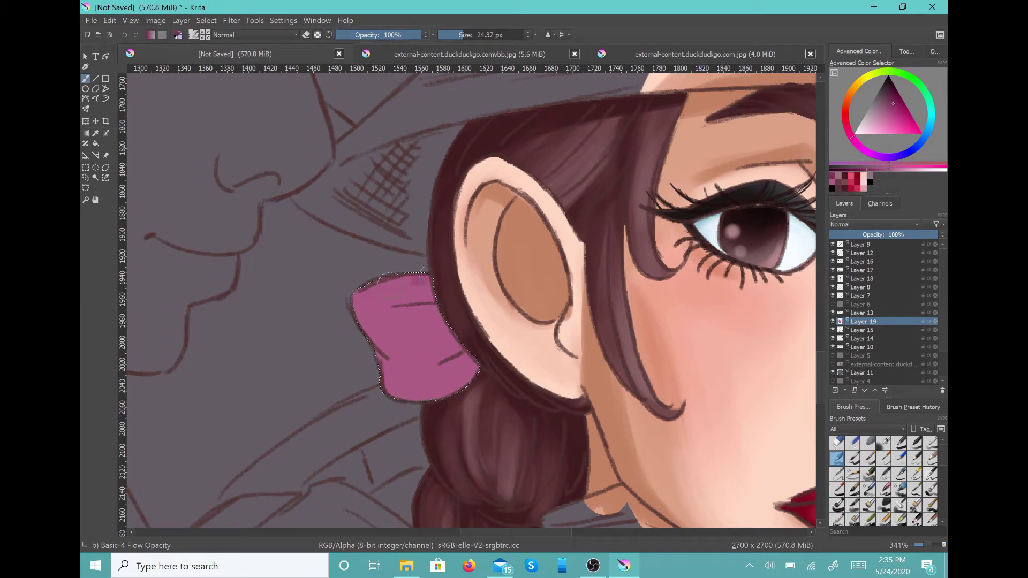
{"action": "mouse_move", "coordinate": [367, 292]}
{"action": "left_mouse_down"}
{"action": "mouse_move", "coordinate": [442, 305]}
{"action": "mouse_move", "coordinate": [429, 326]}
{"action": "mouse_move", "coordinate": [474, 390]}
{"action": "mouse_move", "coordinate": [474, 365]}
{"action": "mouse_move", "coordinate": [458, 388]}
{"action": "left_mouse_up"}
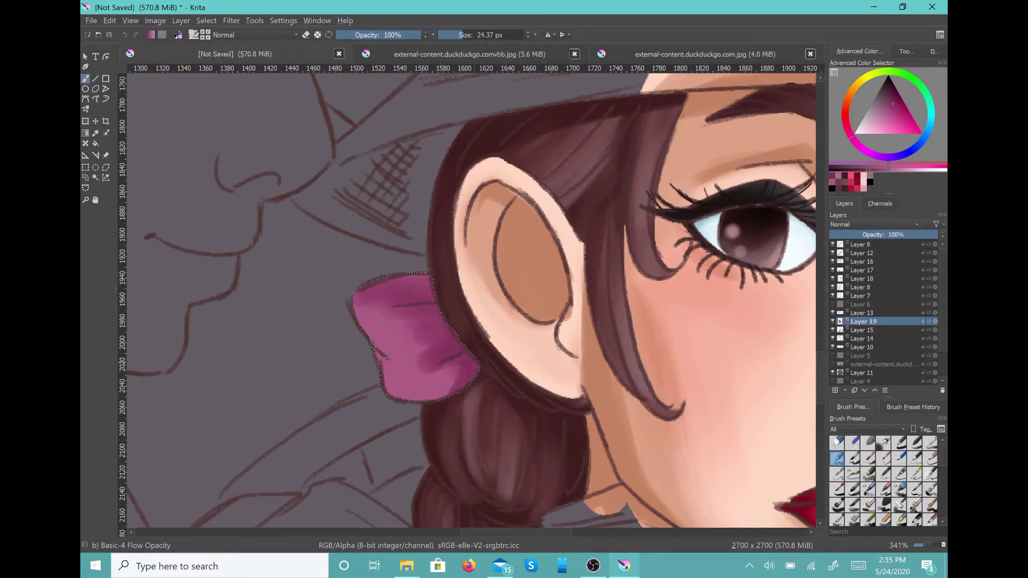
{"action": "mouse_move", "coordinate": [365, 316]}
{"action": "left_mouse_down"}
{"action": "mouse_move", "coordinate": [383, 388]}
{"action": "mouse_move", "coordinate": [404, 282]}
{"action": "left_mouse_up"}
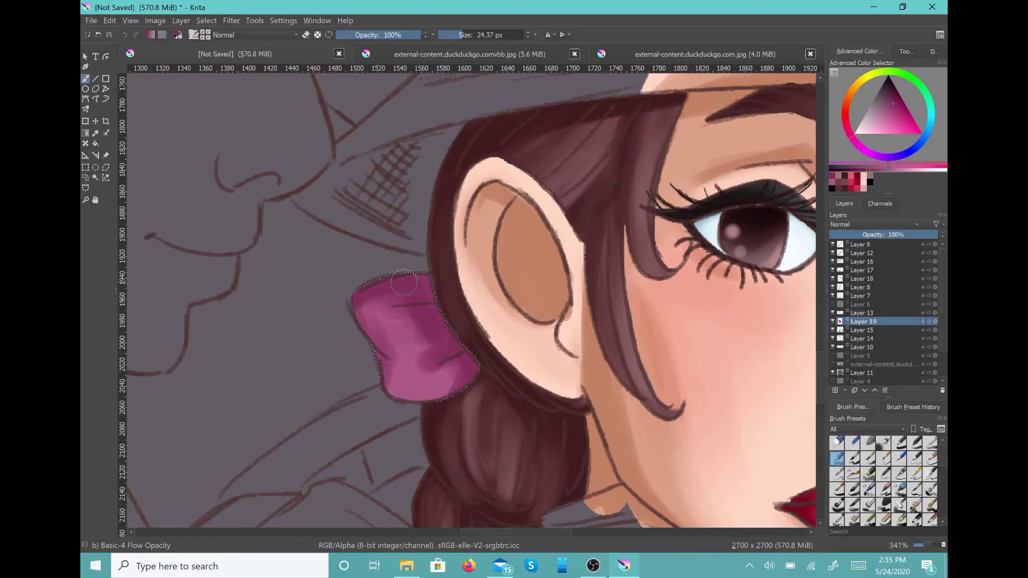
{"action": "mouse_move", "coordinate": [438, 324]}
{"action": "left_mouse_down"}
{"action": "mouse_move", "coordinate": [442, 298]}
{"action": "mouse_move", "coordinate": [423, 320]}
{"action": "mouse_move", "coordinate": [441, 338]}
{"action": "mouse_move", "coordinate": [440, 319]}
{"action": "mouse_move", "coordinate": [359, 297]}
{"action": "mouse_move", "coordinate": [366, 368]}
{"action": "mouse_move", "coordinate": [451, 382]}
{"action": "mouse_move", "coordinate": [453, 339]}
{"action": "mouse_move", "coordinate": [451, 309]}
{"action": "mouse_move", "coordinate": [368, 294]}
{"action": "left_mouse_up"}
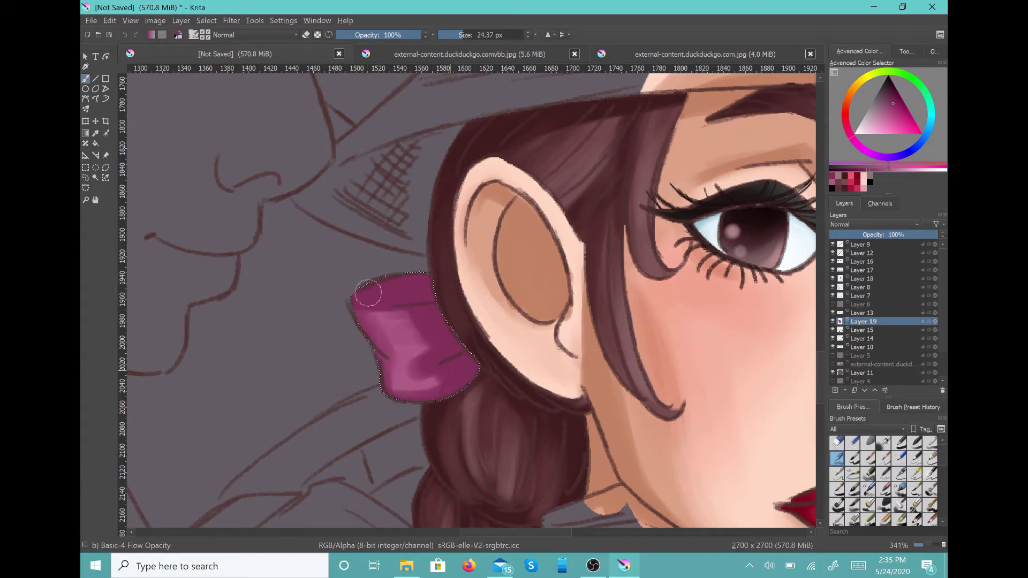
Step: Deepen the shadows along the bow's upper edge and its side near the hair with a darker plum
{"action": "left_click", "coordinate": [895, 97]}
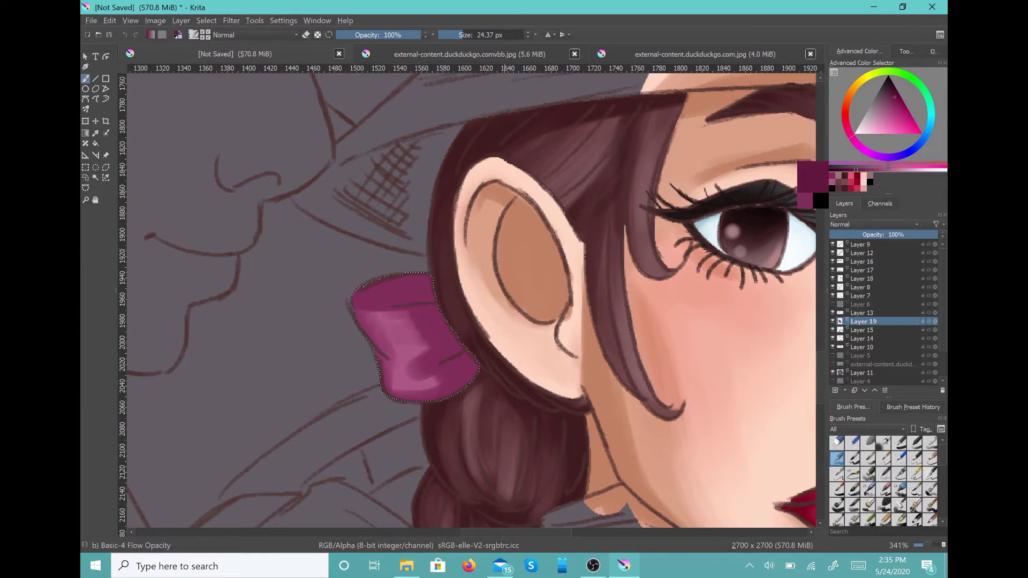
{"action": "mouse_move", "coordinate": [366, 289]}
{"action": "left_mouse_down"}
{"action": "mouse_move", "coordinate": [430, 282]}
{"action": "mouse_move", "coordinate": [450, 370]}
{"action": "mouse_move", "coordinate": [469, 375]}
{"action": "mouse_move", "coordinate": [447, 403]}
{"action": "left_mouse_up"}
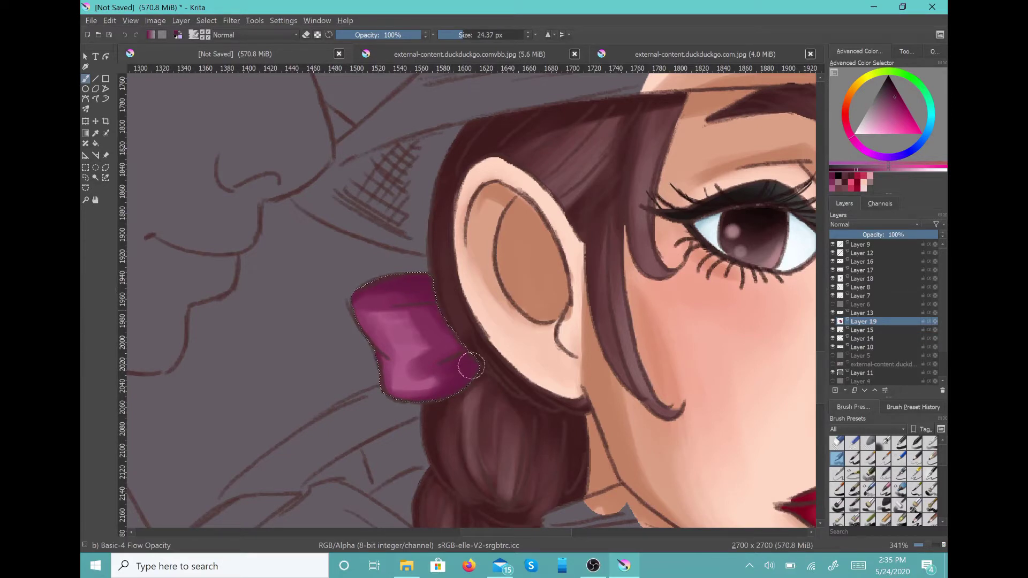
{"action": "left_click_drag", "start_coordinate": [471, 365], "coordinate": [470, 371]}
Step: Blend the bow's midtones and lighten its centre with magenta and a sampled lighter pink, using a brush of about 22 px
{"action": "left_click", "coordinate": [872, 170]}
{"action": "left_click", "coordinate": [461, 36]}
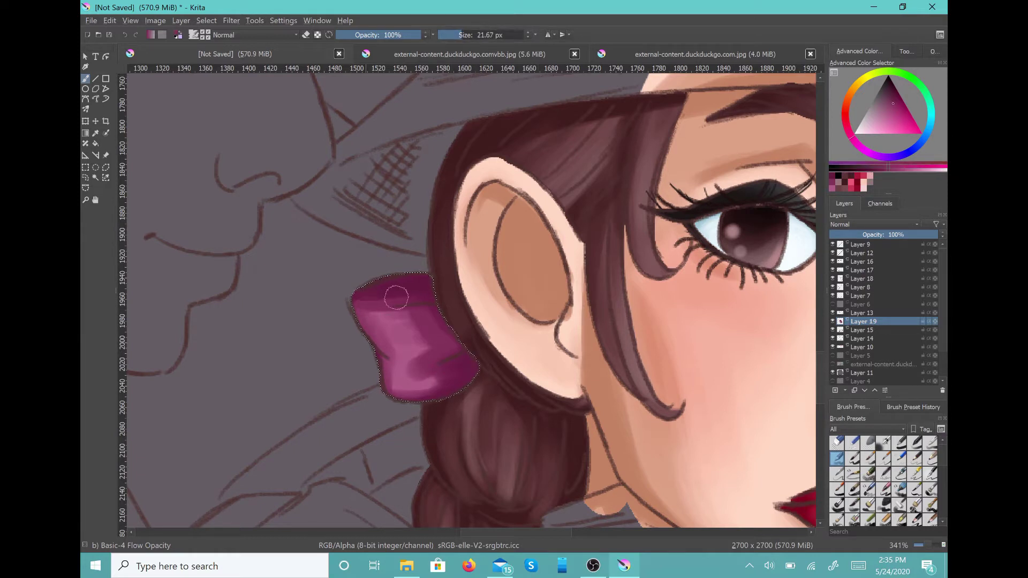
{"action": "mouse_move", "coordinate": [396, 298]}
{"action": "left_mouse_down"}
{"action": "mouse_move", "coordinate": [436, 345]}
{"action": "mouse_move", "coordinate": [423, 371]}
{"action": "mouse_move", "coordinate": [445, 378]}
{"action": "mouse_move", "coordinate": [423, 368]}
{"action": "left_mouse_up"}
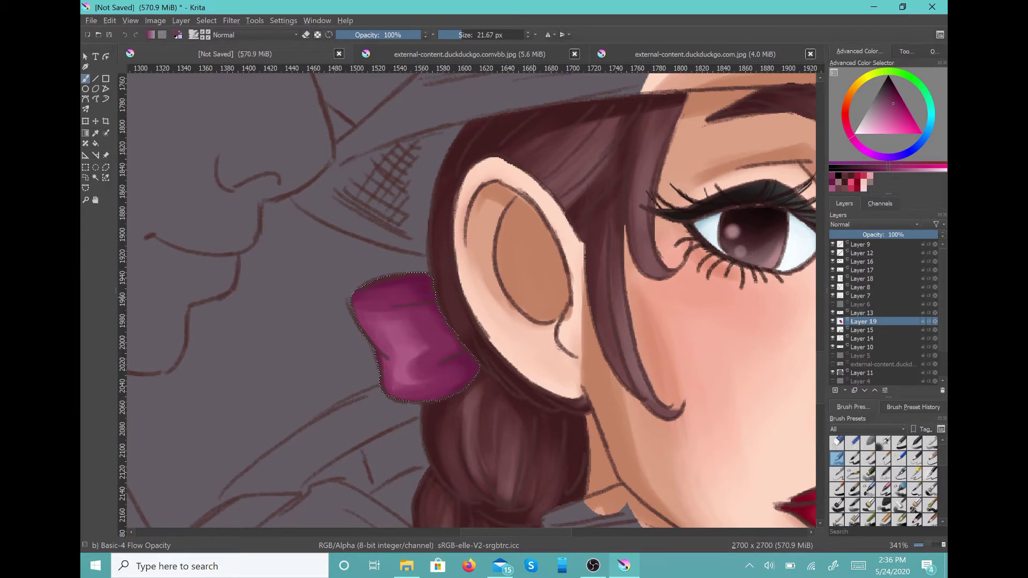
{"action": "left_click", "coordinate": [398, 341], "text": "ctrl"}
{"action": "mouse_move", "coordinate": [395, 303]}
{"action": "left_mouse_down"}
{"action": "mouse_move", "coordinate": [364, 317]}
{"action": "mouse_move", "coordinate": [417, 332]}
{"action": "mouse_move", "coordinate": [436, 377]}
{"action": "mouse_move", "coordinate": [417, 385]}
{"action": "mouse_move", "coordinate": [455, 352]}
{"action": "left_mouse_up"}
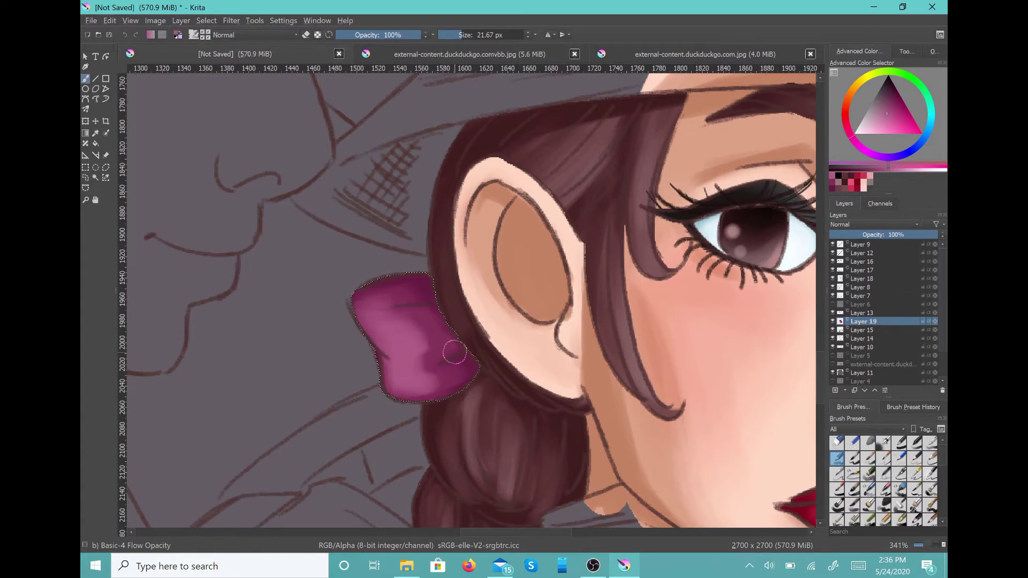
Step: Darken the bow's fold creases near the ear with a plum sampled from the bow, using a 10.55 px brush
{"action": "scroll", "coordinate": [455, 353], "scroll_direction": "down", "scroll_amount": 6}
{"action": "scroll", "coordinate": [562, 142], "scroll_direction": "up", "scroll_amount": 6}
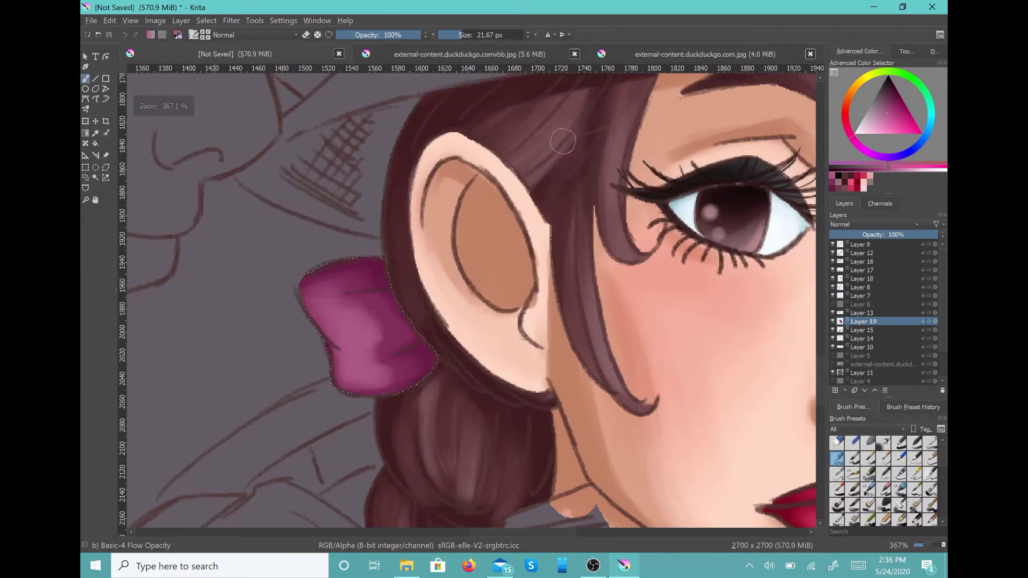
{"action": "scroll", "coordinate": [563, 141], "scroll_direction": "up", "scroll_amount": 1}
{"action": "left_click", "coordinate": [453, 275], "text": "ctrl"}
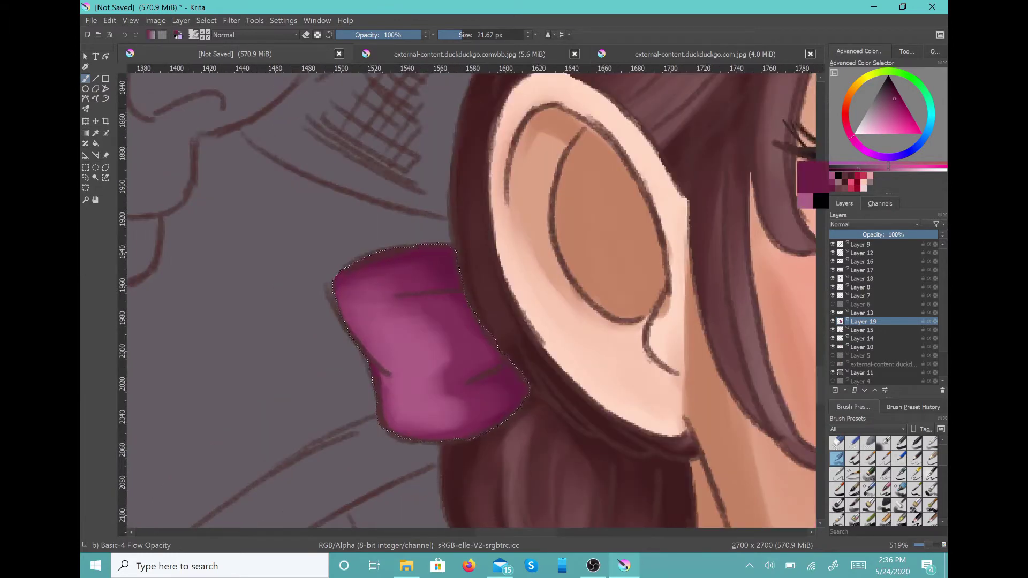
{"action": "left_click_drag", "start_coordinate": [457, 35], "coordinate": [468, 79]}
{"action": "left_click_drag", "start_coordinate": [409, 295], "coordinate": [463, 285]}
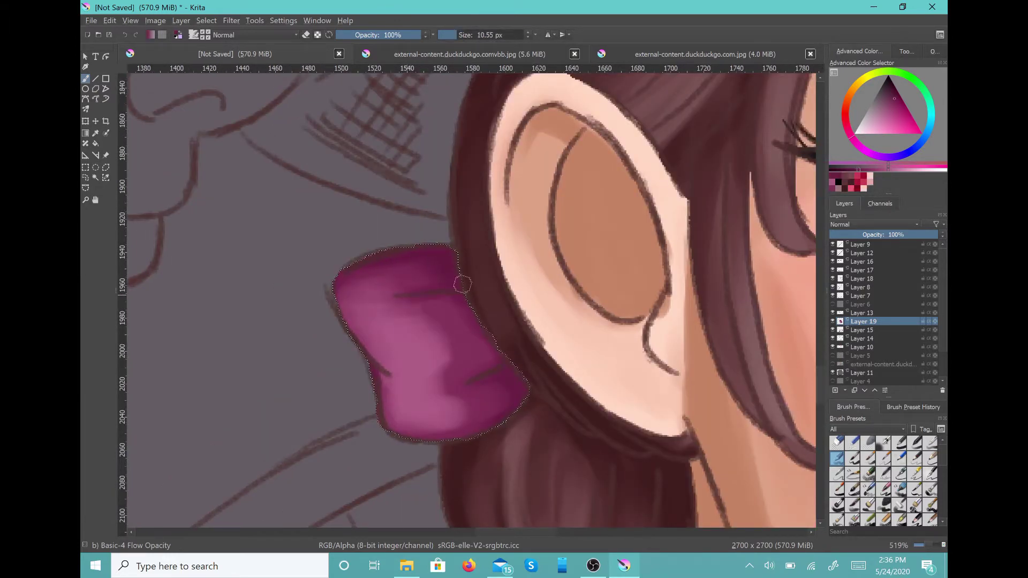
{"action": "left_click_drag", "start_coordinate": [487, 365], "coordinate": [505, 364]}
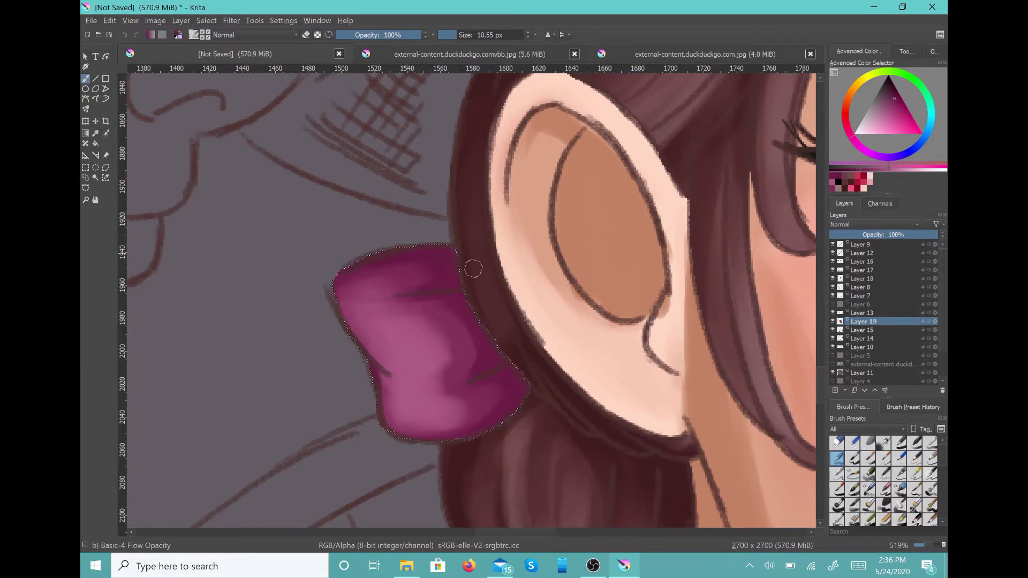
Step: Shade the bow's outer edges with a darker plum, clear the selection and return to the Freehand Brush
{"action": "left_click_drag", "start_coordinate": [380, 375], "coordinate": [383, 423]}
{"action": "left_click", "coordinate": [845, 170]}
{"action": "mouse_move", "coordinate": [396, 253]}
{"action": "left_mouse_down"}
{"action": "mouse_move", "coordinate": [466, 280]}
{"action": "mouse_move", "coordinate": [489, 316]}
{"action": "mouse_move", "coordinate": [489, 370]}
{"action": "mouse_move", "coordinate": [504, 342]}
{"action": "mouse_move", "coordinate": [506, 425]}
{"action": "left_mouse_up"}
{"action": "scroll", "coordinate": [507, 426], "scroll_direction": "down", "scroll_amount": 7}
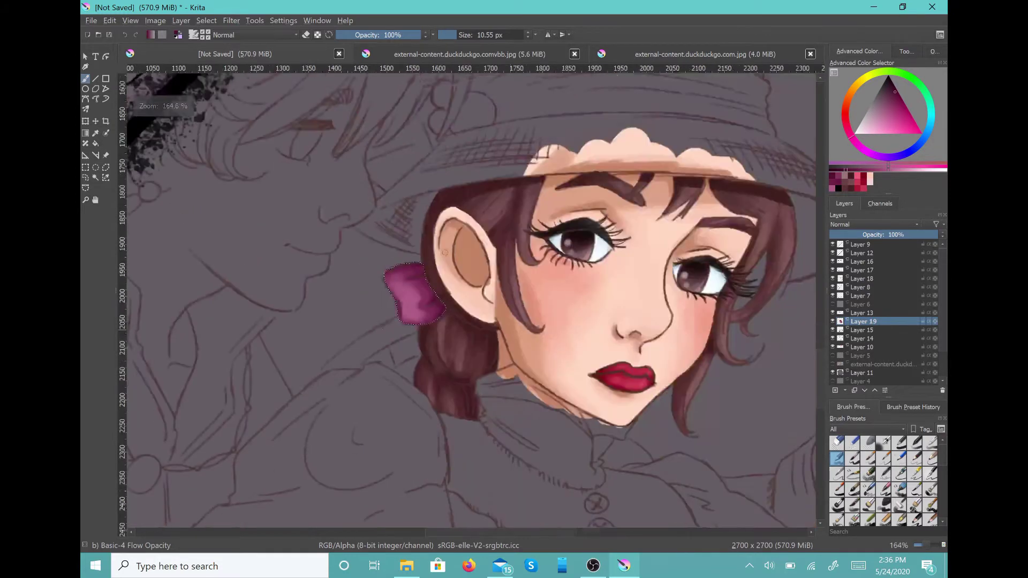
{"action": "left_click", "coordinate": [85, 168]}
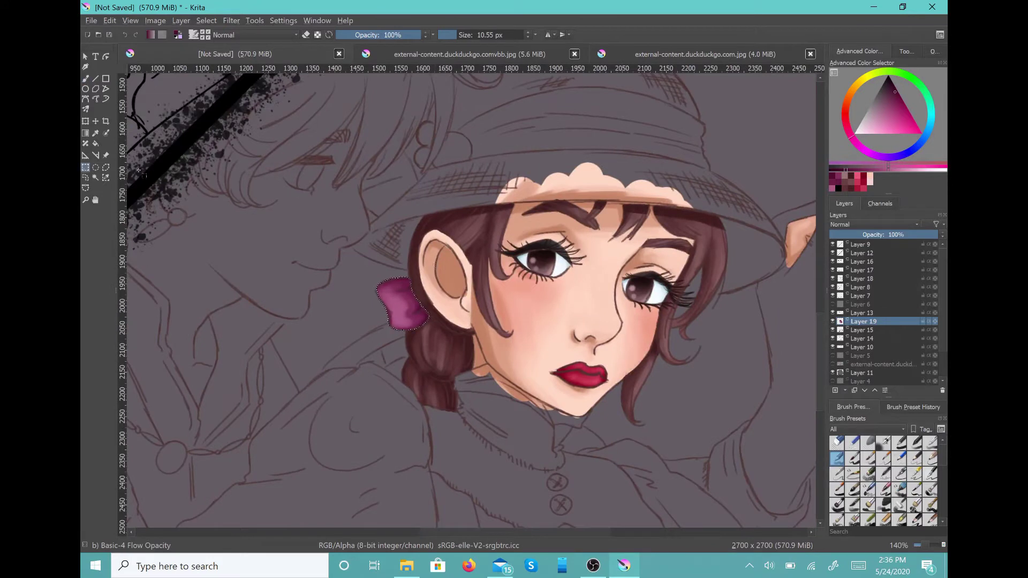
{"action": "left_click", "coordinate": [85, 78]}
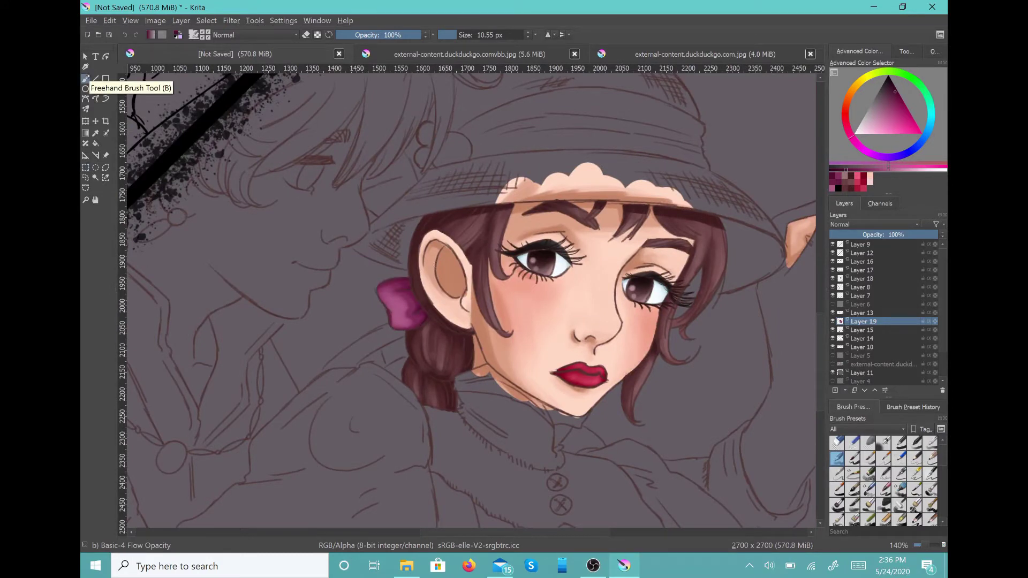
Step: Sample a crimson from the reference image external-content.duckduckgo.comvbb.jpg and return to the hat in the painting
{"action": "scroll", "coordinate": [573, 498], "scroll_direction": "up", "scroll_amount": 2}
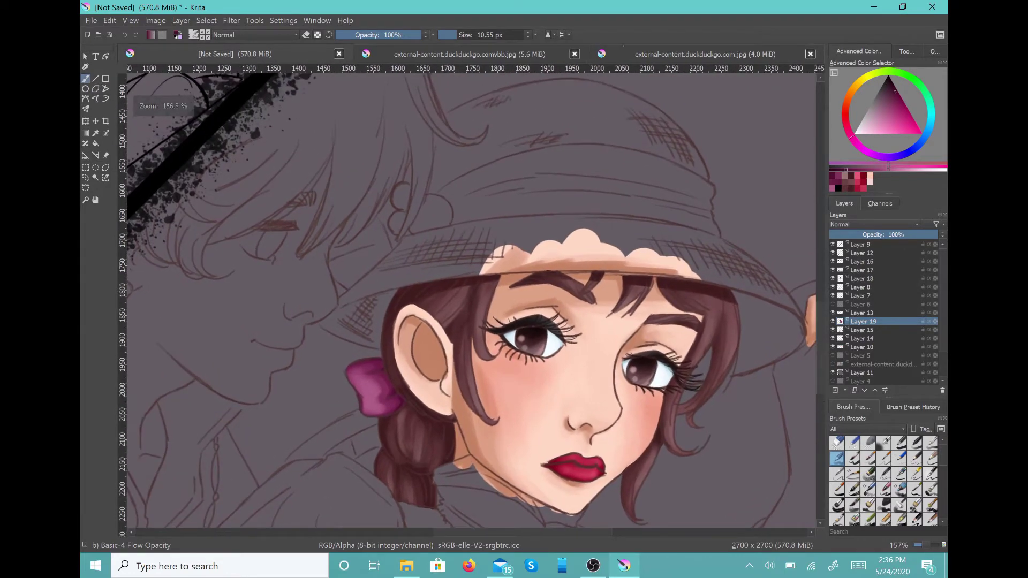
{"action": "left_click", "coordinate": [624, 52]}
{"action": "key", "text": "ctrl+shift+Tab"}
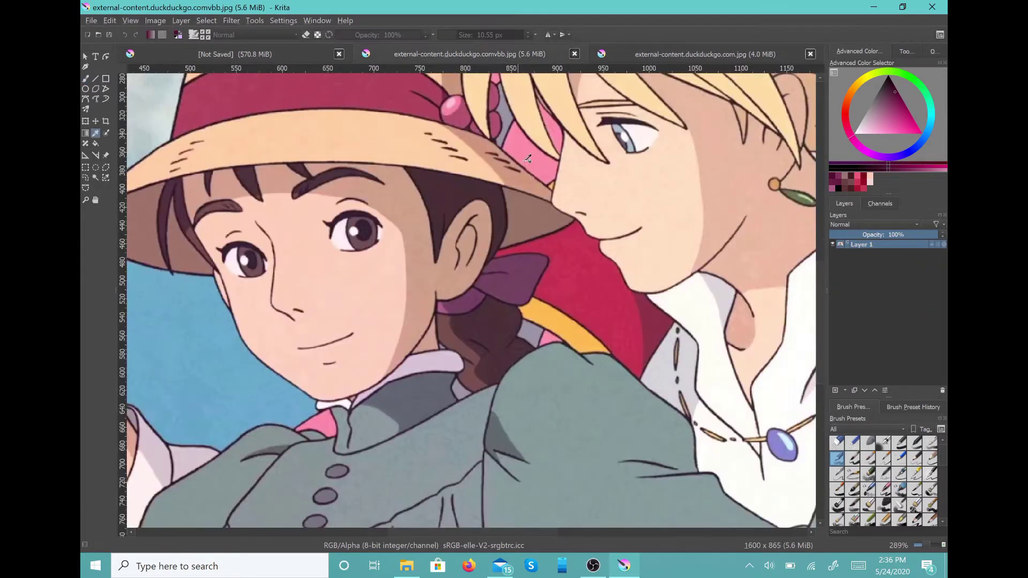
{"action": "key", "text": "ctrl+shift+Tab"}
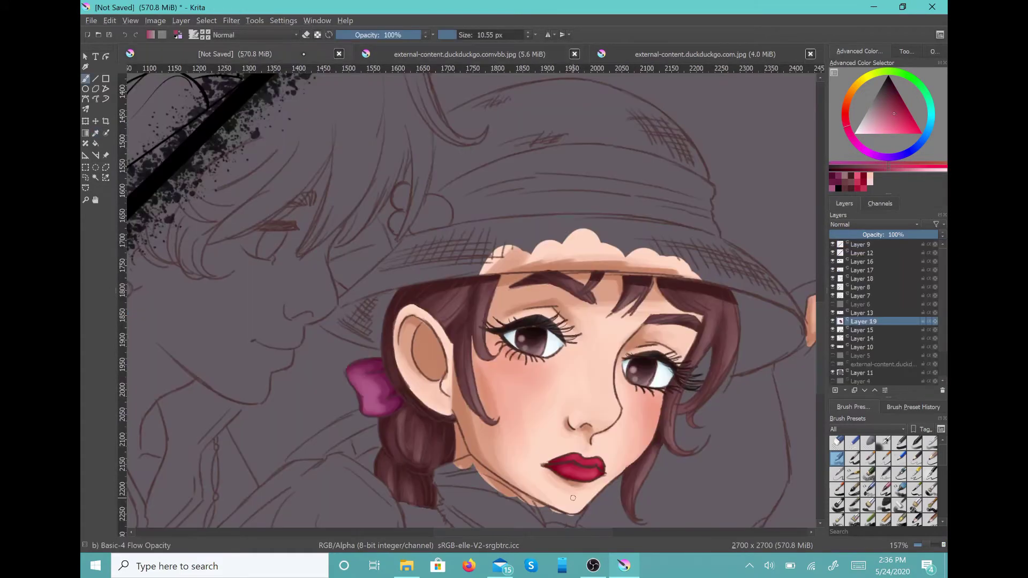
{"action": "scroll", "coordinate": [629, 144], "scroll_direction": "up", "scroll_amount": 3}
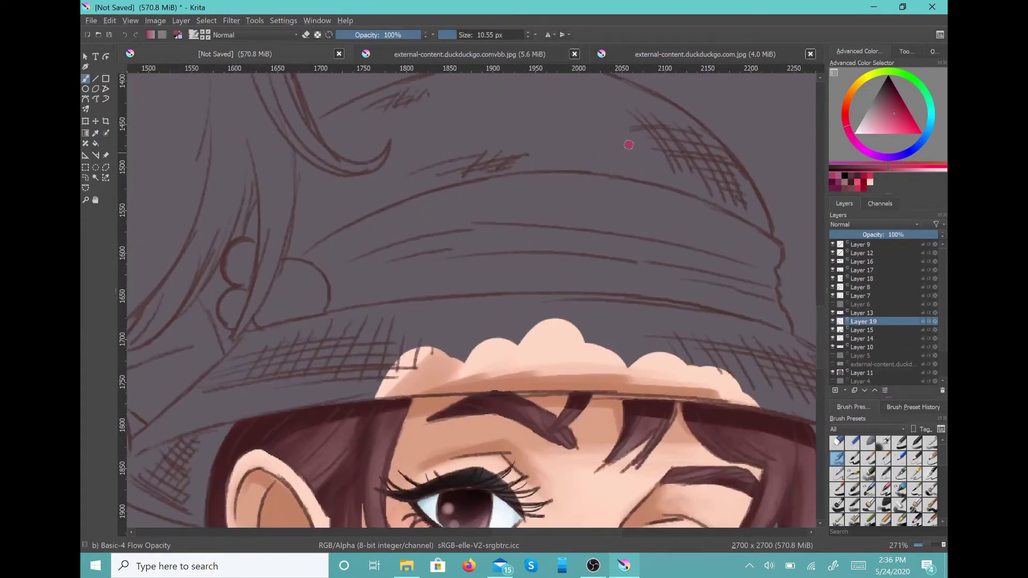
{"action": "key", "text": "slash"}
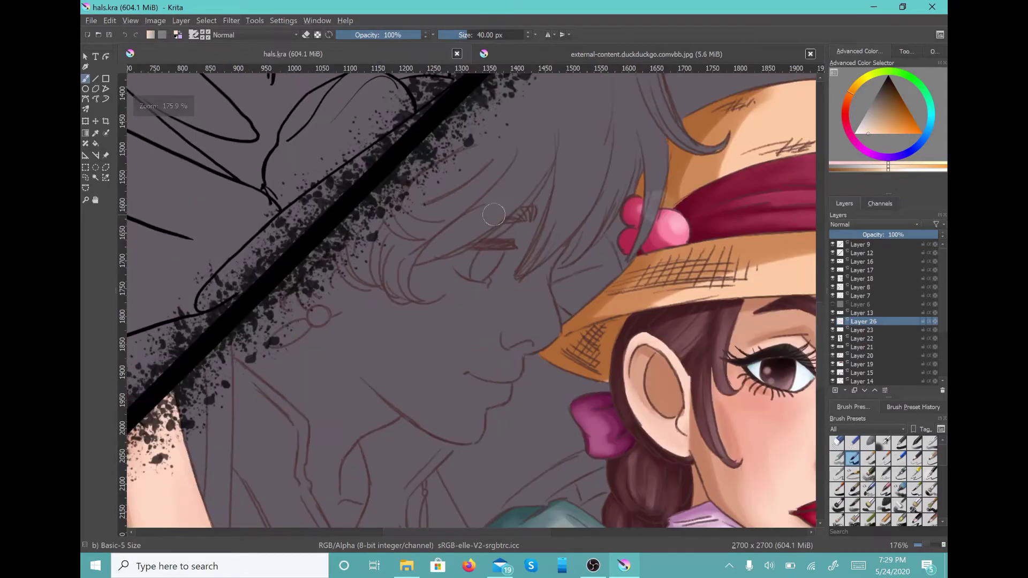
Step: Paint pale peach skin on the man's forehead between the hair strands and around the brow on Layer 26 with the 40 px brush
{"action": "mouse_move", "coordinate": [505, 271]}
{"action": "left_mouse_down"}
{"action": "mouse_move", "coordinate": [554, 168]}
{"action": "mouse_move", "coordinate": [520, 251]}
{"action": "left_mouse_up"}
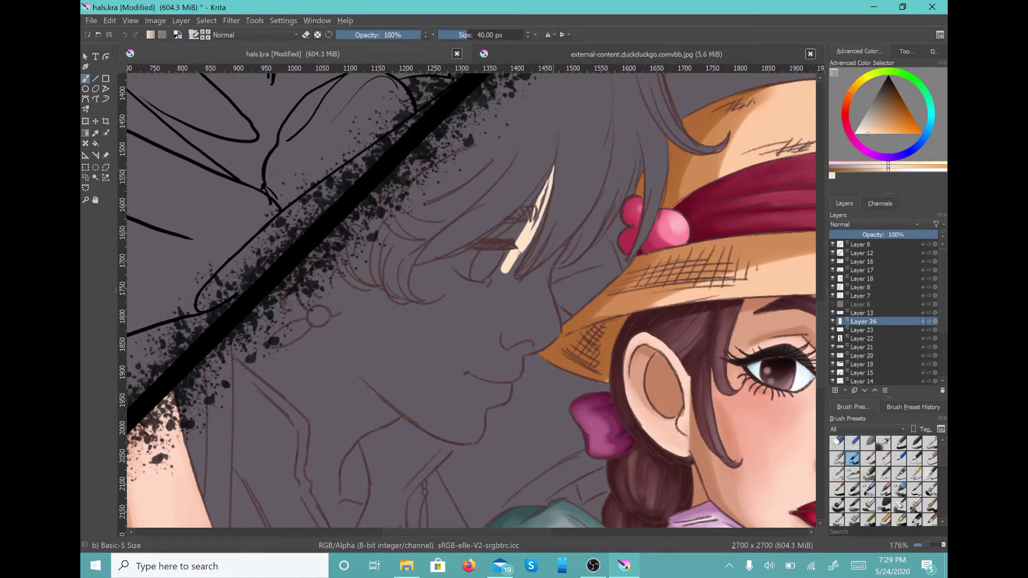
{"action": "left_click_drag", "start_coordinate": [547, 188], "coordinate": [493, 289]}
{"action": "scroll", "coordinate": [559, 161], "scroll_direction": "up", "scroll_amount": 3}
{"action": "scroll", "coordinate": [560, 205], "scroll_direction": "up", "scroll_amount": 2}
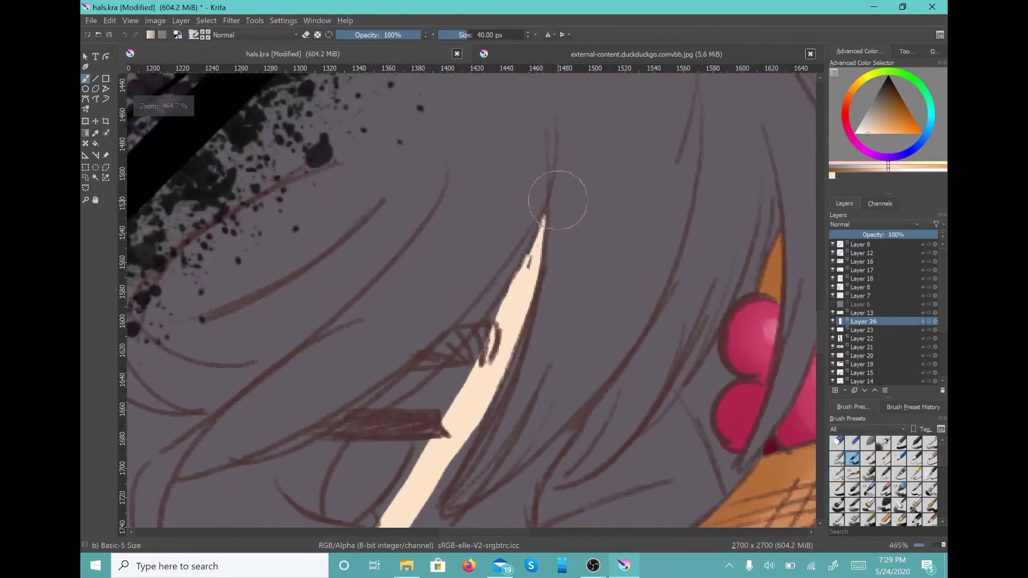
{"action": "left_click_drag", "start_coordinate": [540, 220], "coordinate": [467, 401]}
{"action": "mouse_move", "coordinate": [509, 305]}
{"action": "left_mouse_down"}
{"action": "mouse_move", "coordinate": [433, 393]}
{"action": "mouse_move", "coordinate": [473, 328]}
{"action": "left_mouse_up"}
{"action": "mouse_move", "coordinate": [530, 240]}
{"action": "left_mouse_down"}
{"action": "mouse_move", "coordinate": [445, 378]}
{"action": "mouse_move", "coordinate": [451, 359]}
{"action": "mouse_move", "coordinate": [380, 424]}
{"action": "mouse_move", "coordinate": [385, 399]}
{"action": "mouse_move", "coordinate": [422, 376]}
{"action": "mouse_move", "coordinate": [336, 448]}
{"action": "mouse_move", "coordinate": [405, 453]}
{"action": "mouse_move", "coordinate": [408, 464]}
{"action": "mouse_move", "coordinate": [477, 373]}
{"action": "mouse_move", "coordinate": [456, 454]}
{"action": "mouse_move", "coordinate": [403, 476]}
{"action": "left_mouse_up"}
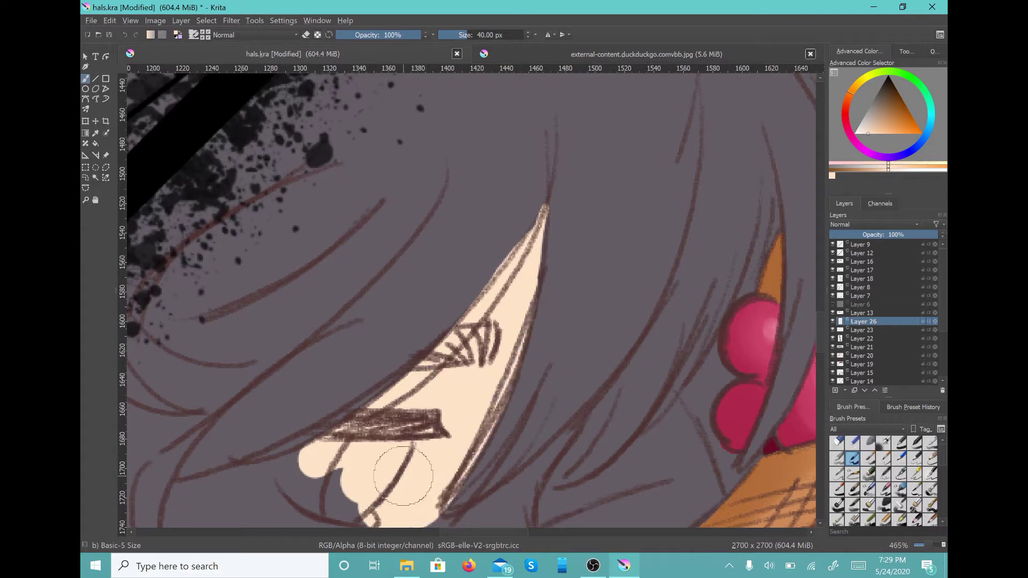
Step: Paint pale peach skin around the man's eye and over his upper cheek with the 40 px brush
{"action": "scroll", "coordinate": [520, 252], "scroll_direction": "up", "scroll_amount": 3}
{"action": "left_click_drag", "start_coordinate": [536, 159], "coordinate": [529, 255]}
{"action": "scroll", "coordinate": [463, 300], "scroll_direction": "down", "scroll_amount": 3}
{"action": "scroll", "coordinate": [648, 124], "scroll_direction": "up", "scroll_amount": 2}
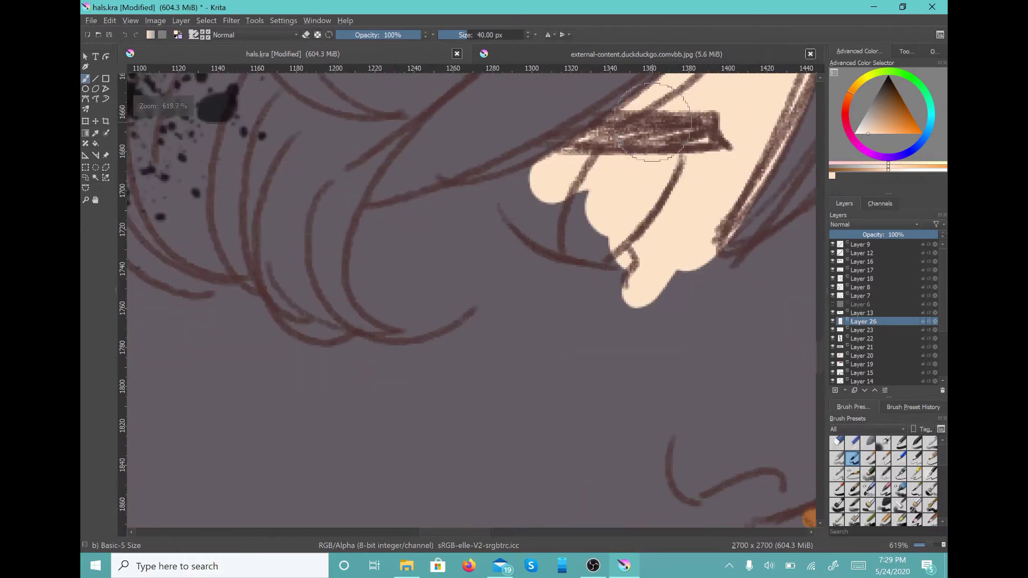
{"action": "mouse_move", "coordinate": [369, 257]}
{"action": "left_mouse_down"}
{"action": "mouse_move", "coordinate": [373, 219]}
{"action": "mouse_move", "coordinate": [372, 292]}
{"action": "mouse_move", "coordinate": [389, 219]}
{"action": "mouse_move", "coordinate": [520, 182]}
{"action": "mouse_move", "coordinate": [599, 145]}
{"action": "mouse_move", "coordinate": [518, 194]}
{"action": "mouse_move", "coordinate": [424, 290]}
{"action": "mouse_move", "coordinate": [409, 231]}
{"action": "mouse_move", "coordinate": [382, 300]}
{"action": "mouse_move", "coordinate": [449, 297]}
{"action": "mouse_move", "coordinate": [500, 251]}
{"action": "mouse_move", "coordinate": [431, 302]}
{"action": "mouse_move", "coordinate": [610, 192]}
{"action": "mouse_move", "coordinate": [651, 220]}
{"action": "mouse_move", "coordinate": [600, 298]}
{"action": "mouse_move", "coordinate": [648, 254]}
{"action": "mouse_move", "coordinate": [586, 356]}
{"action": "left_mouse_up"}
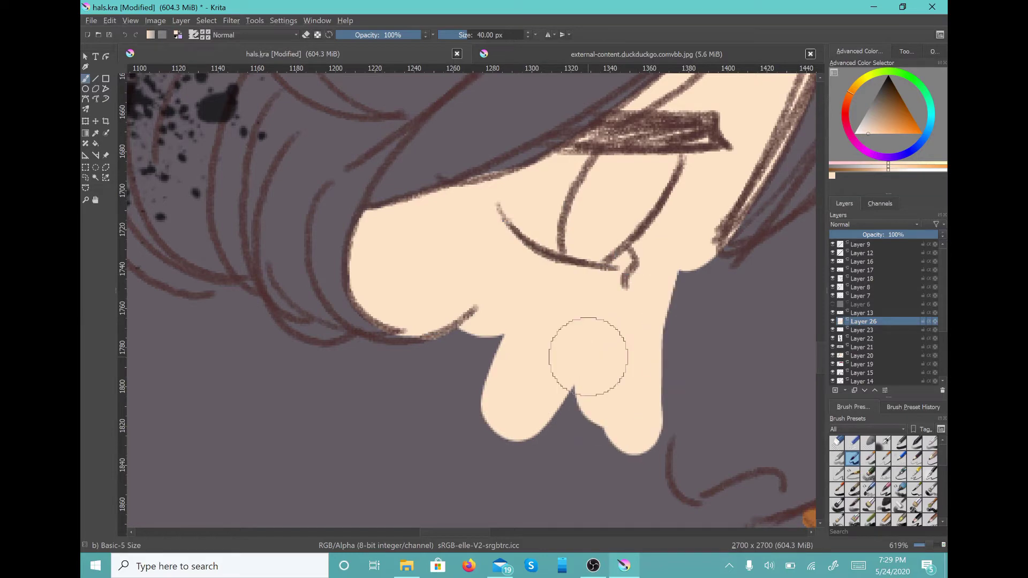
Step: Fill the man's cheek and ear area with pale peach up to the black splatter band
{"action": "scroll", "coordinate": [210, 294], "scroll_direction": "down", "scroll_amount": 1}
{"action": "scroll", "coordinate": [471, 300], "scroll_direction": "down", "scroll_amount": 1}
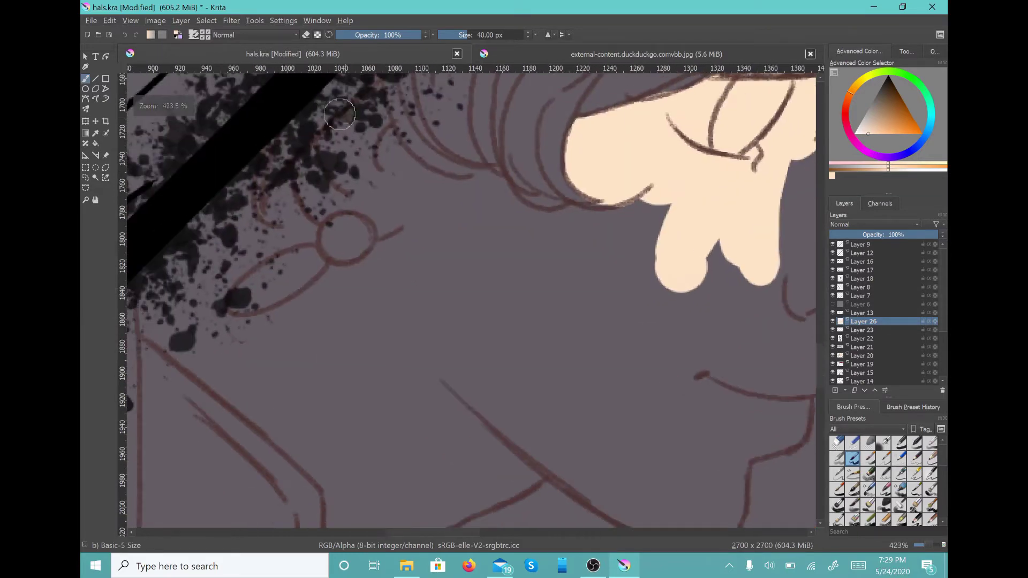
{"action": "mouse_move", "coordinate": [340, 114]}
{"action": "left_mouse_down"}
{"action": "mouse_move", "coordinate": [304, 132]}
{"action": "mouse_move", "coordinate": [195, 248]}
{"action": "mouse_move", "coordinate": [228, 210]}
{"action": "mouse_move", "coordinate": [229, 297]}
{"action": "mouse_move", "coordinate": [308, 307]}
{"action": "mouse_move", "coordinate": [466, 236]}
{"action": "mouse_move", "coordinate": [444, 397]}
{"action": "mouse_move", "coordinate": [502, 265]}
{"action": "mouse_move", "coordinate": [510, 371]}
{"action": "mouse_move", "coordinate": [536, 336]}
{"action": "mouse_move", "coordinate": [713, 262]}
{"action": "mouse_move", "coordinate": [672, 407]}
{"action": "mouse_move", "coordinate": [701, 348]}
{"action": "mouse_move", "coordinate": [359, 83]}
{"action": "left_mouse_up"}
{"action": "mouse_move", "coordinate": [372, 128]}
{"action": "left_mouse_down"}
{"action": "mouse_move", "coordinate": [414, 172]}
{"action": "mouse_move", "coordinate": [369, 100]}
{"action": "mouse_move", "coordinate": [436, 170]}
{"action": "mouse_move", "coordinate": [493, 183]}
{"action": "mouse_move", "coordinate": [517, 248]}
{"action": "mouse_move", "coordinate": [503, 215]}
{"action": "mouse_move", "coordinate": [512, 200]}
{"action": "mouse_move", "coordinate": [601, 215]}
{"action": "left_mouse_up"}
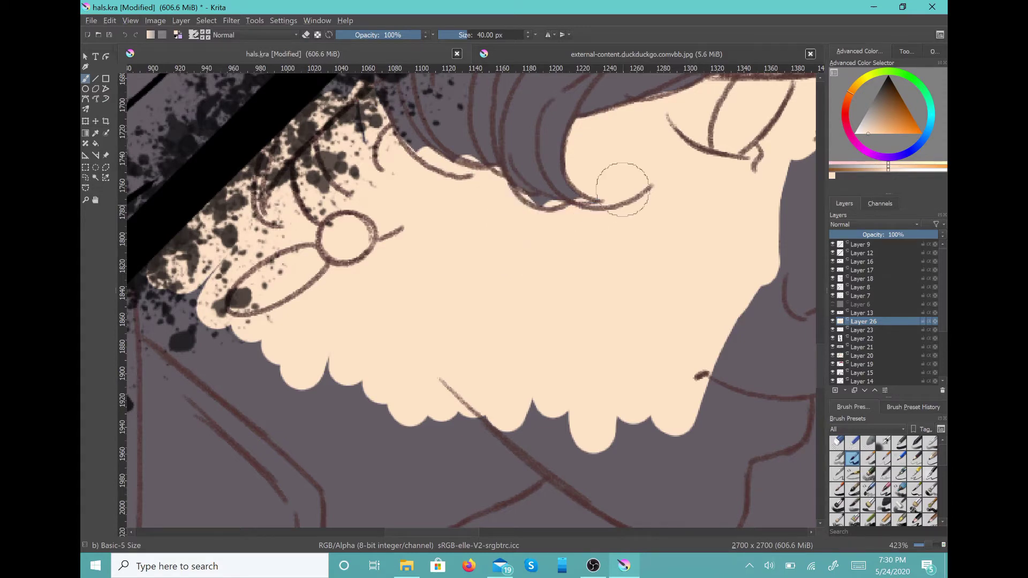
{"action": "scroll", "coordinate": [679, 208], "scroll_direction": "down", "scroll_amount": 1}
{"action": "scroll", "coordinate": [678, 208], "scroll_direction": "down", "scroll_amount": 3}
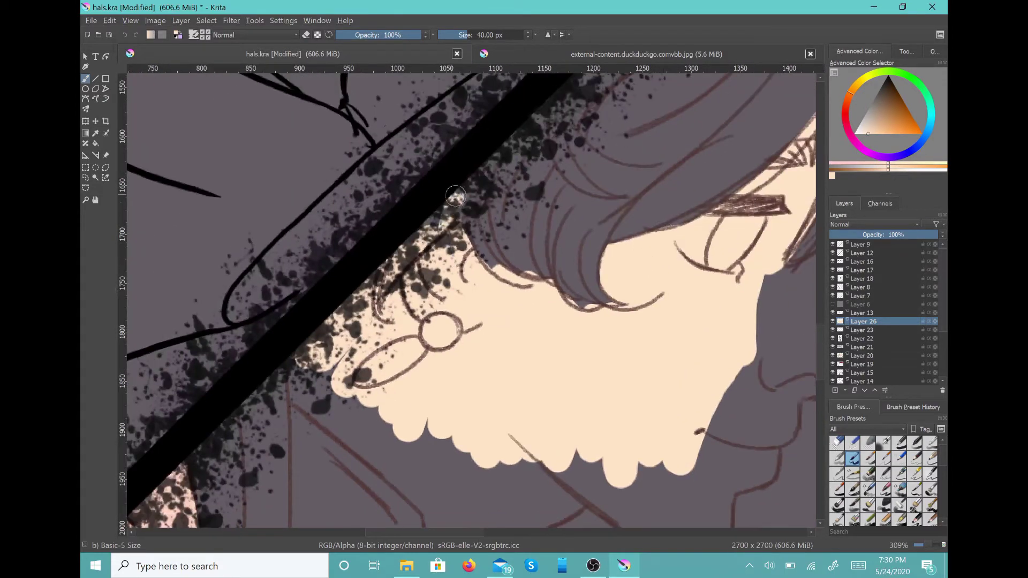
{"action": "mouse_move", "coordinate": [347, 345]}
{"action": "left_mouse_down"}
{"action": "mouse_move", "coordinate": [298, 373]}
{"action": "mouse_move", "coordinate": [300, 392]}
{"action": "mouse_move", "coordinate": [328, 415]}
{"action": "mouse_move", "coordinate": [353, 405]}
{"action": "mouse_move", "coordinate": [380, 439]}
{"action": "mouse_move", "coordinate": [409, 414]}
{"action": "mouse_move", "coordinate": [432, 412]}
{"action": "mouse_move", "coordinate": [496, 446]}
{"action": "mouse_move", "coordinate": [538, 390]}
{"action": "left_mouse_up"}
Step: Extend the pale peach skin over the man's neck, jaw and chin
{"action": "scroll", "coordinate": [641, 287], "scroll_direction": "down", "scroll_amount": 1}
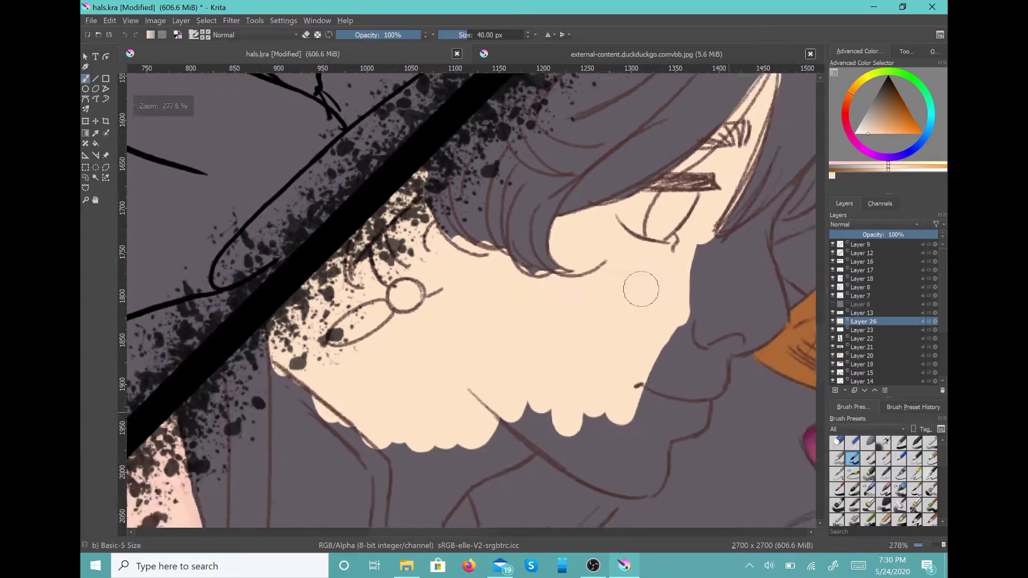
{"action": "mouse_move", "coordinate": [308, 383]}
{"action": "left_mouse_down"}
{"action": "mouse_move", "coordinate": [303, 479]}
{"action": "mouse_move", "coordinate": [316, 512]}
{"action": "mouse_move", "coordinate": [328, 462]}
{"action": "mouse_move", "coordinate": [375, 429]}
{"action": "mouse_move", "coordinate": [385, 450]}
{"action": "mouse_move", "coordinate": [375, 428]}
{"action": "mouse_move", "coordinate": [327, 466]}
{"action": "mouse_move", "coordinate": [369, 508]}
{"action": "mouse_move", "coordinate": [342, 476]}
{"action": "left_mouse_up"}
{"action": "scroll", "coordinate": [361, 275], "scroll_direction": "down", "scroll_amount": 1}
{"action": "mouse_move", "coordinate": [346, 385]}
{"action": "left_mouse_down"}
{"action": "mouse_move", "coordinate": [388, 340]}
{"action": "mouse_move", "coordinate": [361, 361]}
{"action": "mouse_move", "coordinate": [312, 348]}
{"action": "mouse_move", "coordinate": [417, 278]}
{"action": "mouse_move", "coordinate": [455, 282]}
{"action": "mouse_move", "coordinate": [437, 335]}
{"action": "mouse_move", "coordinate": [452, 348]}
{"action": "mouse_move", "coordinate": [494, 340]}
{"action": "mouse_move", "coordinate": [481, 356]}
{"action": "mouse_move", "coordinate": [501, 363]}
{"action": "mouse_move", "coordinate": [479, 358]}
{"action": "mouse_move", "coordinate": [513, 360]}
{"action": "mouse_move", "coordinate": [538, 227]}
{"action": "left_mouse_up"}
{"action": "scroll", "coordinate": [511, 176], "scroll_direction": "up", "scroll_amount": 2}
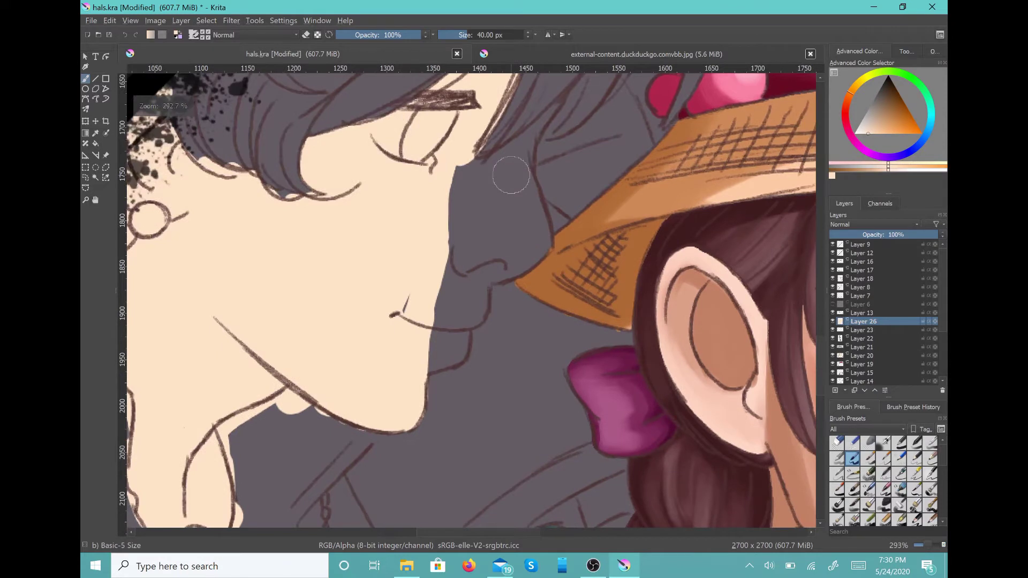
Step: Erase the skin colour spilling past the man's chin with the 50 px Eraser Circle and return to the 40 px brush
{"action": "mouse_move", "coordinate": [435, 406]}
{"action": "left_mouse_down"}
{"action": "mouse_move", "coordinate": [434, 389]}
{"action": "mouse_move", "coordinate": [435, 415]}
{"action": "left_mouse_up"}
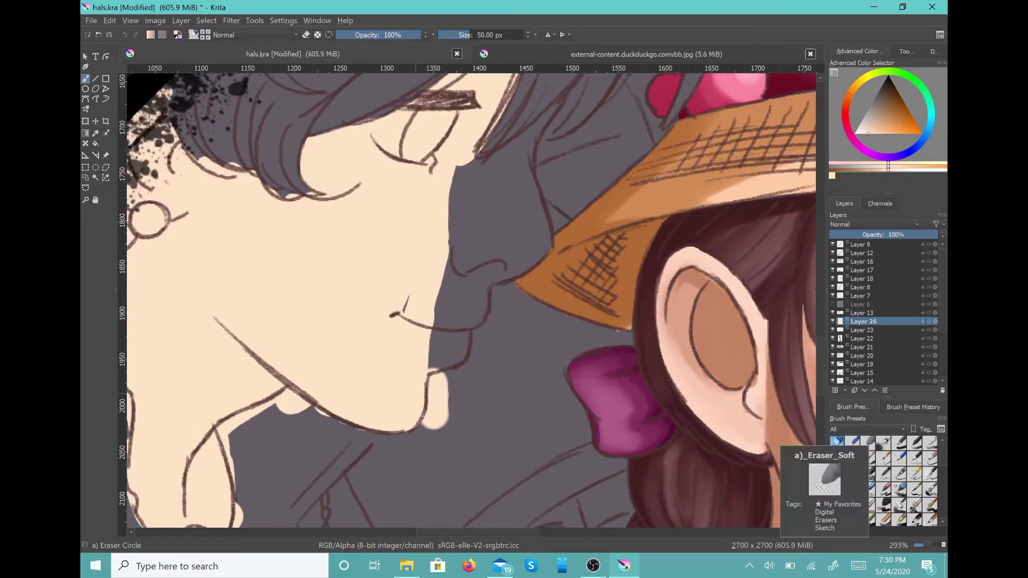
{"action": "left_click", "coordinate": [868, 443]}
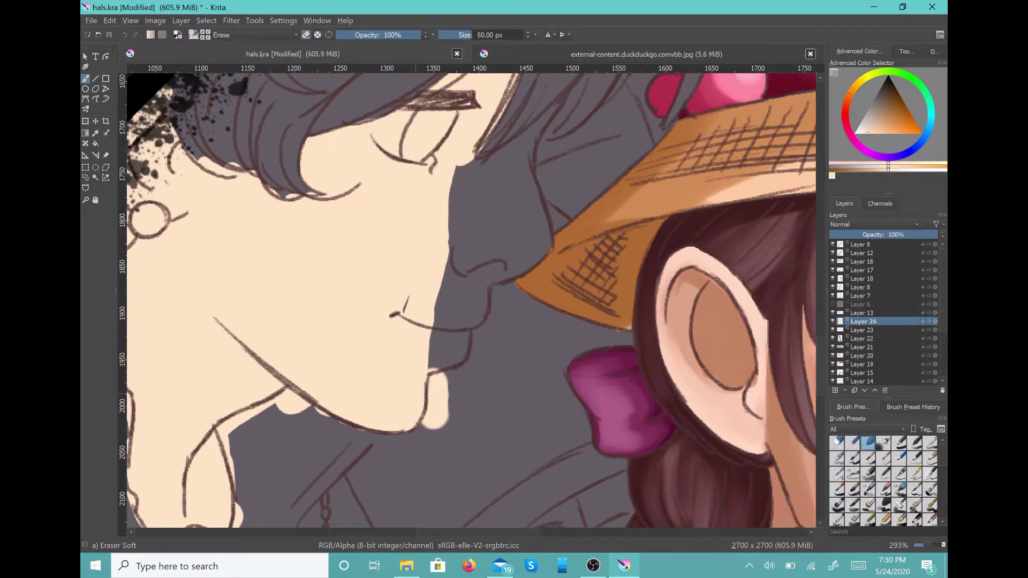
{"action": "key", "text": "slash"}
{"action": "mouse_move", "coordinate": [450, 374]}
{"action": "left_mouse_down"}
{"action": "mouse_move", "coordinate": [444, 412]}
{"action": "mouse_move", "coordinate": [447, 358]}
{"action": "mouse_move", "coordinate": [444, 397]}
{"action": "mouse_move", "coordinate": [440, 366]}
{"action": "mouse_move", "coordinate": [420, 441]}
{"action": "mouse_move", "coordinate": [439, 390]}
{"action": "left_mouse_up"}
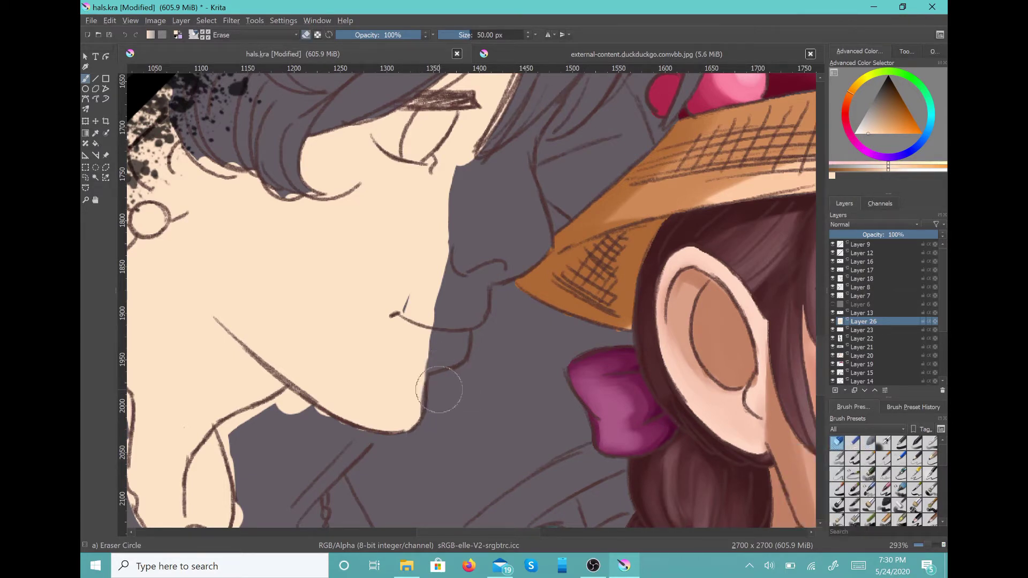
{"action": "key", "text": "slash"}
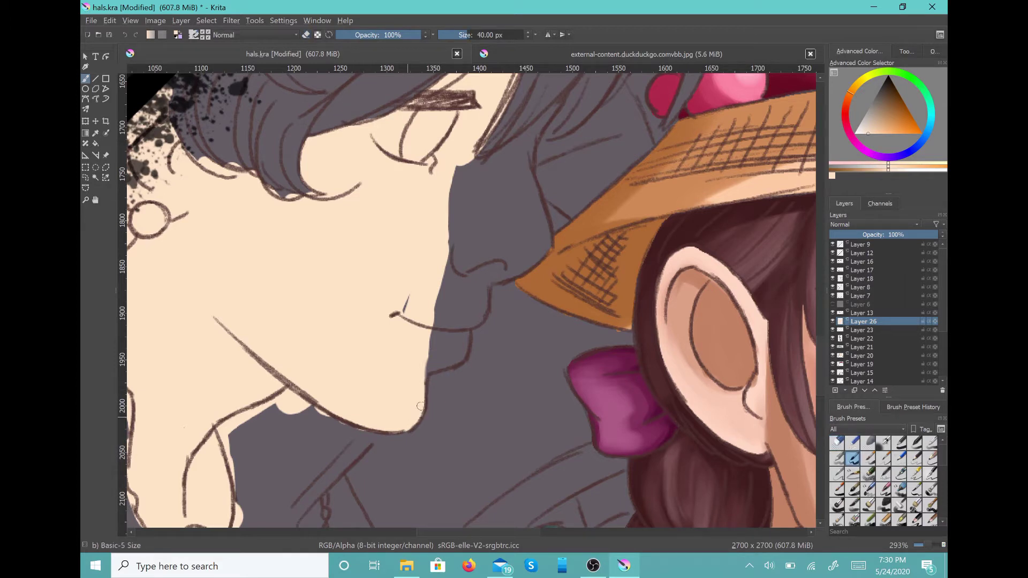
Step: Paint the man's lips and nose in pale peach, following the sketched profile
{"action": "mouse_move", "coordinate": [429, 360]}
{"action": "left_mouse_down"}
{"action": "mouse_move", "coordinate": [426, 375]}
{"action": "mouse_move", "coordinate": [458, 352]}
{"action": "mouse_move", "coordinate": [461, 321]}
{"action": "mouse_move", "coordinate": [429, 350]}
{"action": "mouse_move", "coordinate": [416, 296]}
{"action": "mouse_move", "coordinate": [406, 308]}
{"action": "left_mouse_up"}
{"action": "scroll", "coordinate": [390, 356], "scroll_direction": "up", "scroll_amount": 2}
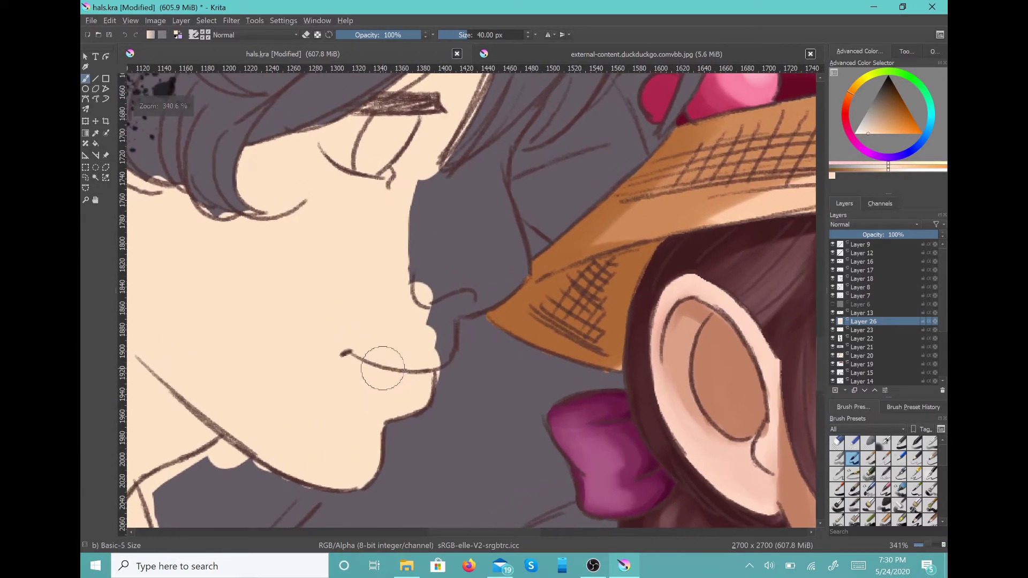
{"action": "mouse_move", "coordinate": [449, 347]}
{"action": "left_mouse_down"}
{"action": "mouse_move", "coordinate": [450, 384]}
{"action": "mouse_move", "coordinate": [421, 407]}
{"action": "mouse_move", "coordinate": [442, 353]}
{"action": "mouse_move", "coordinate": [449, 300]}
{"action": "mouse_move", "coordinate": [438, 302]}
{"action": "left_mouse_up"}
{"action": "left_click_drag", "start_coordinate": [430, 299], "coordinate": [365, 384]}
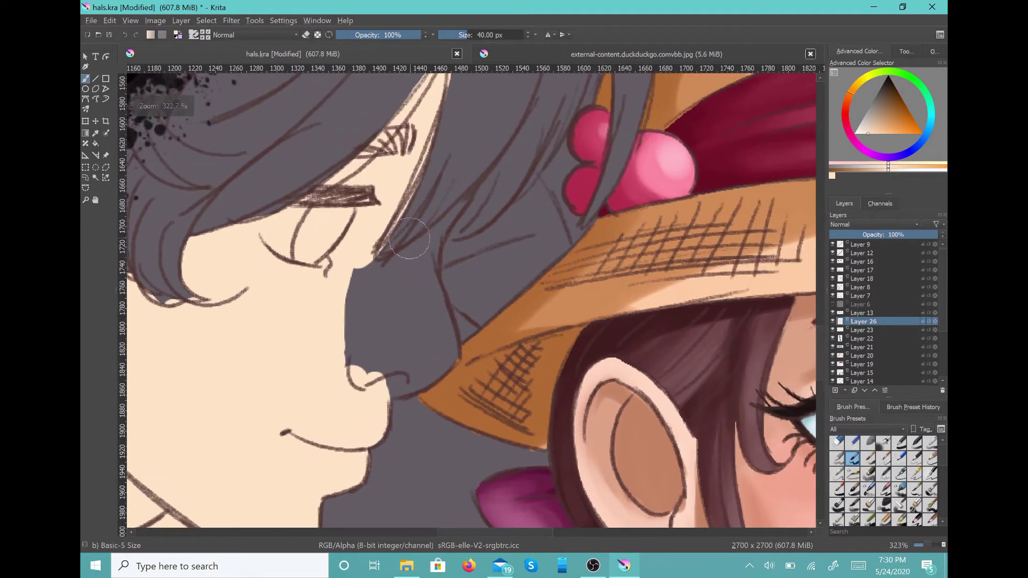
{"action": "mouse_move", "coordinate": [357, 340]}
{"action": "left_mouse_down"}
{"action": "mouse_move", "coordinate": [363, 248]}
{"action": "mouse_move", "coordinate": [367, 351]}
{"action": "mouse_move", "coordinate": [408, 235]}
{"action": "mouse_move", "coordinate": [464, 184]}
{"action": "mouse_move", "coordinate": [425, 252]}
{"action": "mouse_move", "coordinate": [416, 309]}
{"action": "mouse_move", "coordinate": [428, 260]}
{"action": "mouse_move", "coordinate": [429, 298]}
{"action": "mouse_move", "coordinate": [434, 246]}
{"action": "mouse_move", "coordinate": [430, 284]}
{"action": "mouse_move", "coordinate": [448, 359]}
{"action": "mouse_move", "coordinate": [388, 392]}
{"action": "mouse_move", "coordinate": [440, 364]}
{"action": "mouse_move", "coordinate": [447, 350]}
{"action": "mouse_move", "coordinate": [421, 321]}
{"action": "left_mouse_up"}
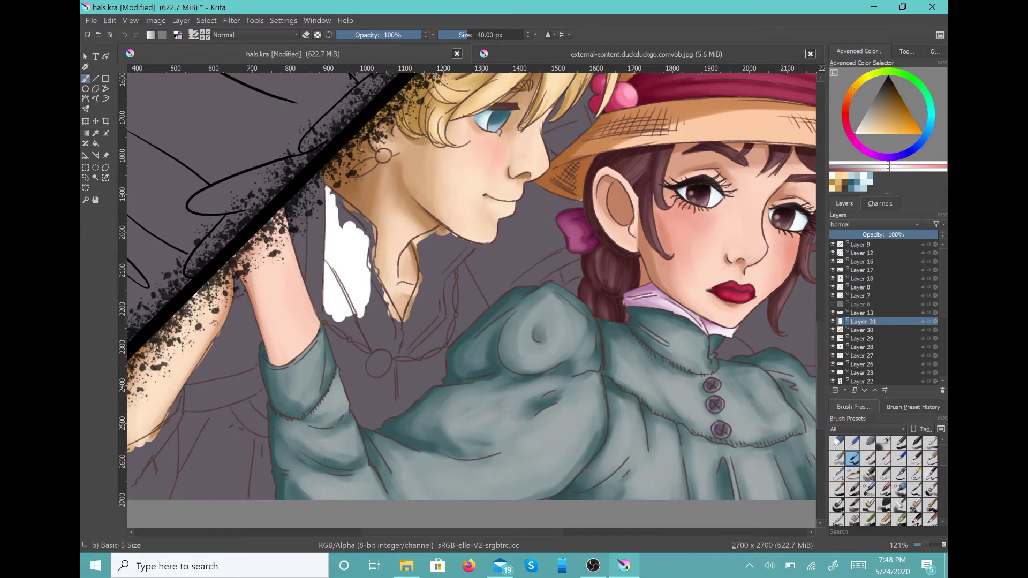
Step: Paint the man's shirt front white on Layer 31 and erase the spill along the edge of the girl's teal sleeve
{"action": "left_click_drag", "start_coordinate": [329, 190], "coordinate": [338, 199]}
{"action": "mouse_move", "coordinate": [367, 225]}
{"action": "left_mouse_down"}
{"action": "mouse_move", "coordinate": [374, 270]}
{"action": "mouse_move", "coordinate": [363, 232]}
{"action": "mouse_move", "coordinate": [364, 250]}
{"action": "mouse_move", "coordinate": [342, 213]}
{"action": "mouse_move", "coordinate": [353, 289]}
{"action": "mouse_move", "coordinate": [341, 310]}
{"action": "mouse_move", "coordinate": [331, 303]}
{"action": "mouse_move", "coordinate": [328, 321]}
{"action": "mouse_move", "coordinate": [355, 398]}
{"action": "mouse_move", "coordinate": [363, 389]}
{"action": "mouse_move", "coordinate": [338, 312]}
{"action": "mouse_move", "coordinate": [356, 383]}
{"action": "mouse_move", "coordinate": [382, 309]}
{"action": "mouse_move", "coordinate": [372, 278]}
{"action": "mouse_move", "coordinate": [398, 322]}
{"action": "mouse_move", "coordinate": [371, 384]}
{"action": "mouse_move", "coordinate": [351, 384]}
{"action": "mouse_move", "coordinate": [392, 309]}
{"action": "mouse_move", "coordinate": [372, 390]}
{"action": "mouse_move", "coordinate": [350, 383]}
{"action": "mouse_move", "coordinate": [356, 410]}
{"action": "mouse_move", "coordinate": [370, 426]}
{"action": "mouse_move", "coordinate": [427, 387]}
{"action": "left_mouse_up"}
{"action": "key", "text": "e"}
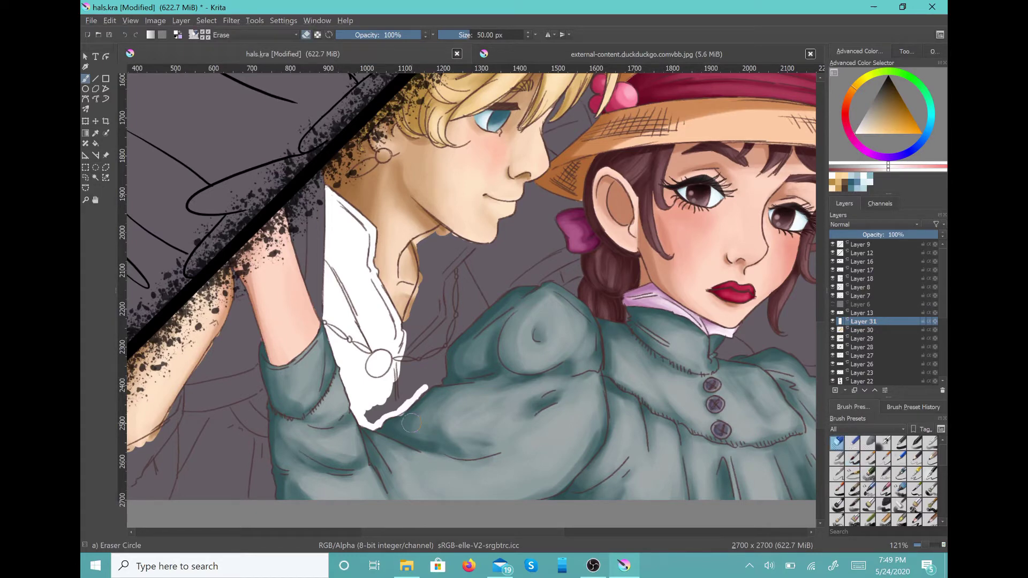
{"action": "scroll", "coordinate": [412, 423], "scroll_direction": "up", "scroll_amount": 3}
{"action": "key", "text": "e"}
{"action": "mouse_move", "coordinate": [353, 370]}
{"action": "left_mouse_down"}
{"action": "mouse_move", "coordinate": [370, 375]}
{"action": "mouse_move", "coordinate": [362, 390]}
{"action": "mouse_move", "coordinate": [450, 322]}
{"action": "left_mouse_up"}
{"action": "key", "text": "e"}
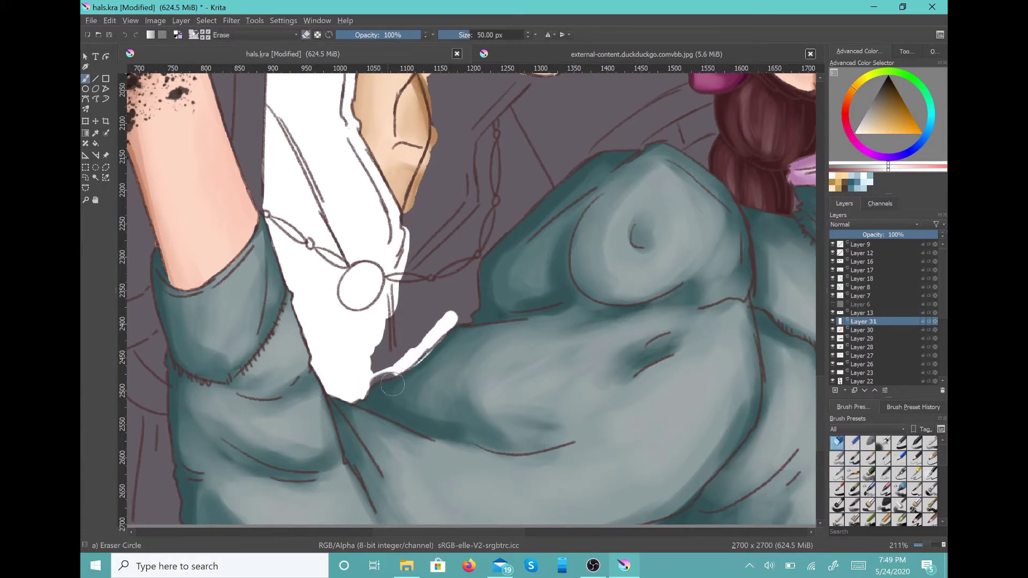
{"action": "left_click_drag", "start_coordinate": [393, 385], "coordinate": [436, 321]}
{"action": "key", "text": "e"}
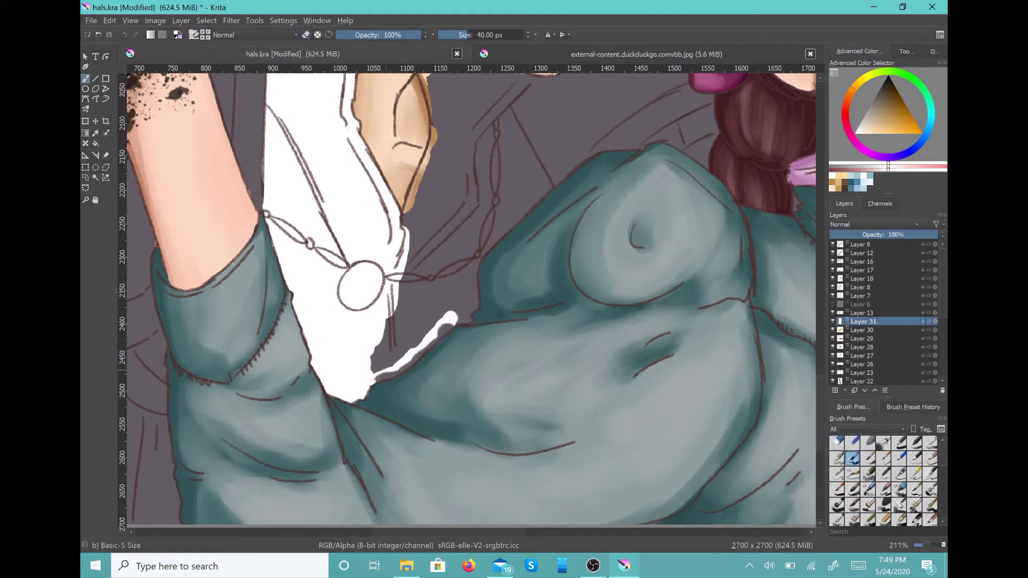
Step: Fill the rest of the shirt front around the necklace with white, down to the teal sleeve
{"action": "mouse_move", "coordinate": [385, 375]}
{"action": "left_mouse_down"}
{"action": "mouse_move", "coordinate": [446, 321]}
{"action": "mouse_move", "coordinate": [430, 341]}
{"action": "mouse_move", "coordinate": [407, 292]}
{"action": "mouse_move", "coordinate": [379, 344]}
{"action": "mouse_move", "coordinate": [426, 327]}
{"action": "mouse_move", "coordinate": [456, 253]}
{"action": "mouse_move", "coordinate": [415, 247]}
{"action": "mouse_move", "coordinate": [408, 225]}
{"action": "mouse_move", "coordinate": [446, 141]}
{"action": "mouse_move", "coordinate": [410, 220]}
{"action": "mouse_move", "coordinate": [469, 141]}
{"action": "mouse_move", "coordinate": [455, 253]}
{"action": "left_mouse_up"}
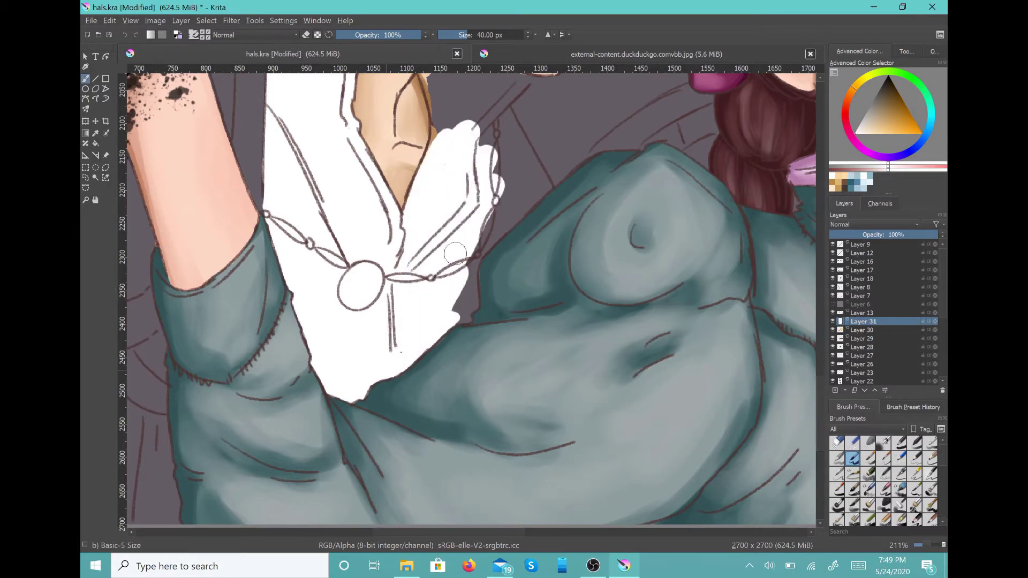
{"action": "left_click_drag", "start_coordinate": [451, 313], "coordinate": [469, 320]}
{"action": "mouse_move", "coordinate": [470, 317]}
{"action": "left_mouse_down"}
{"action": "mouse_move", "coordinate": [466, 269]}
{"action": "mouse_move", "coordinate": [459, 293]}
{"action": "left_mouse_up"}
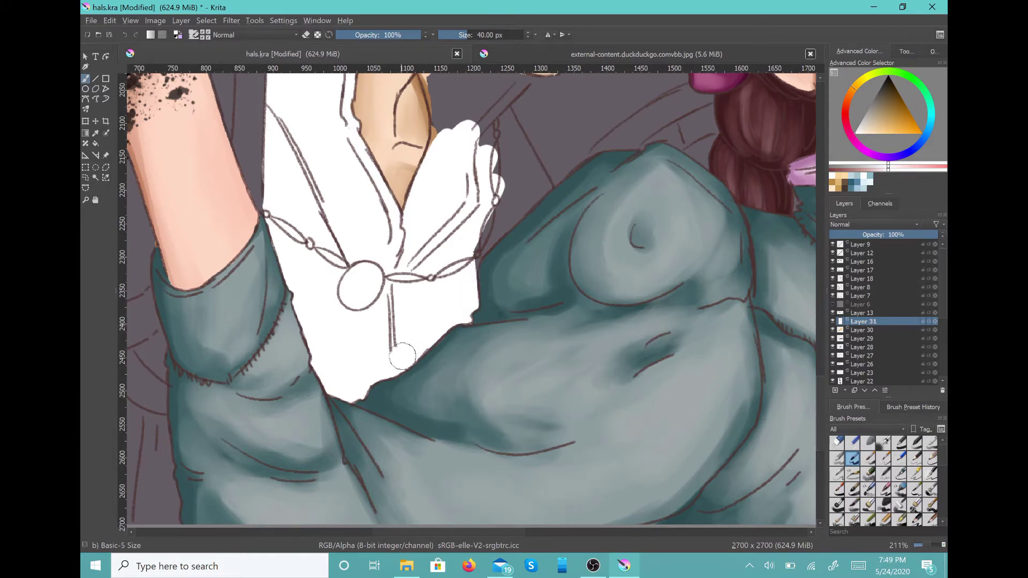
Step: Paint the shirt collar under the man's chin white, checking its shape against the reference image
{"action": "scroll", "coordinate": [403, 356], "scroll_direction": "up", "scroll_amount": 3}
{"action": "mouse_move", "coordinate": [306, 277]}
{"action": "left_mouse_down"}
{"action": "mouse_move", "coordinate": [303, 295]}
{"action": "mouse_move", "coordinate": [292, 216]}
{"action": "mouse_move", "coordinate": [339, 190]}
{"action": "mouse_move", "coordinate": [318, 267]}
{"action": "mouse_move", "coordinate": [314, 225]}
{"action": "mouse_move", "coordinate": [346, 195]}
{"action": "mouse_move", "coordinate": [377, 236]}
{"action": "mouse_move", "coordinate": [356, 278]}
{"action": "left_mouse_up"}
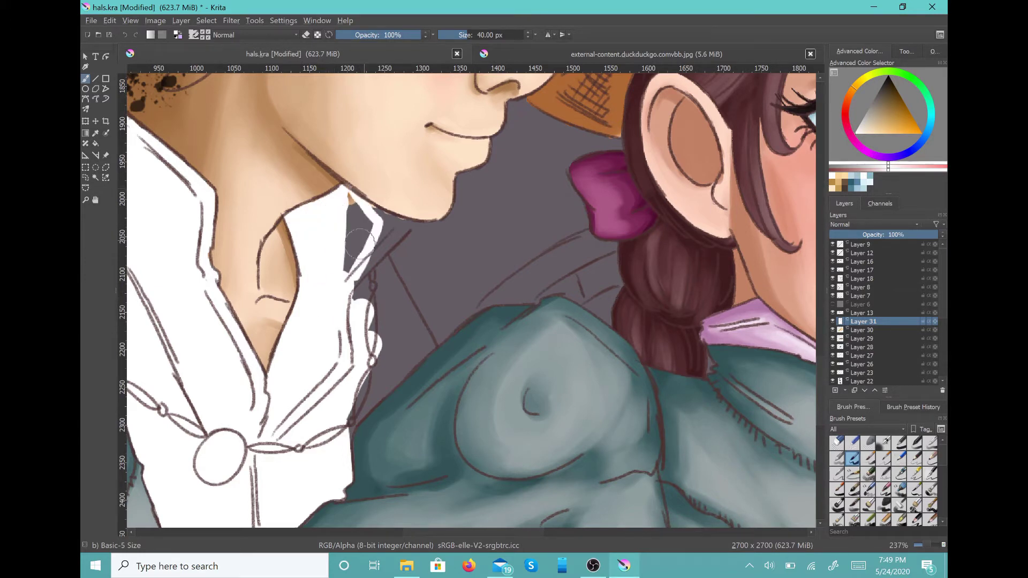
{"action": "mouse_move", "coordinate": [354, 329]}
{"action": "left_mouse_down"}
{"action": "mouse_move", "coordinate": [362, 283]}
{"action": "mouse_move", "coordinate": [355, 385]}
{"action": "mouse_move", "coordinate": [371, 268]}
{"action": "mouse_move", "coordinate": [393, 294]}
{"action": "mouse_move", "coordinate": [385, 266]}
{"action": "mouse_move", "coordinate": [385, 294]}
{"action": "left_mouse_up"}
{"action": "key", "text": "ctrl+Tab"}
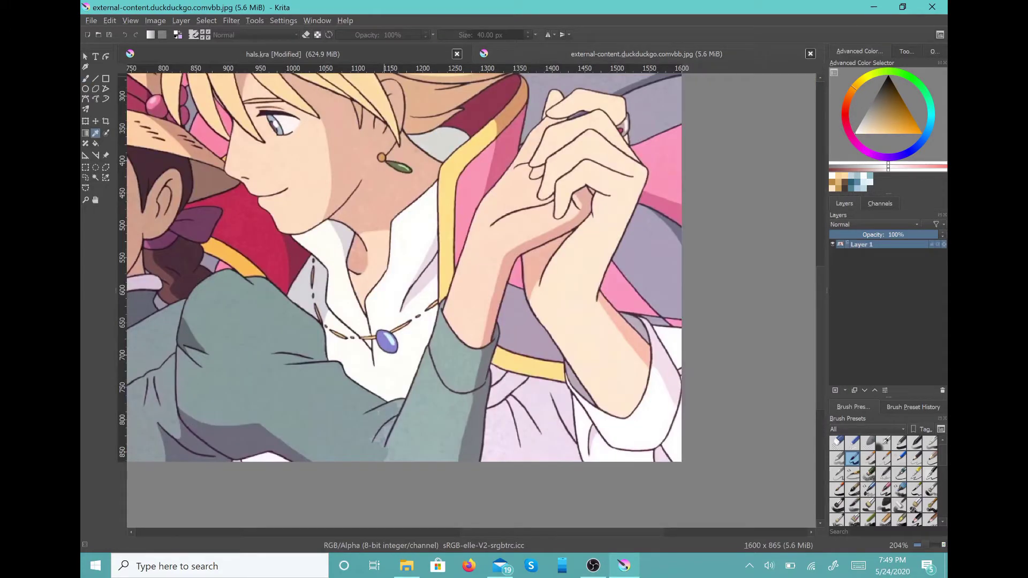
{"action": "key", "text": "ctrl+Tab"}
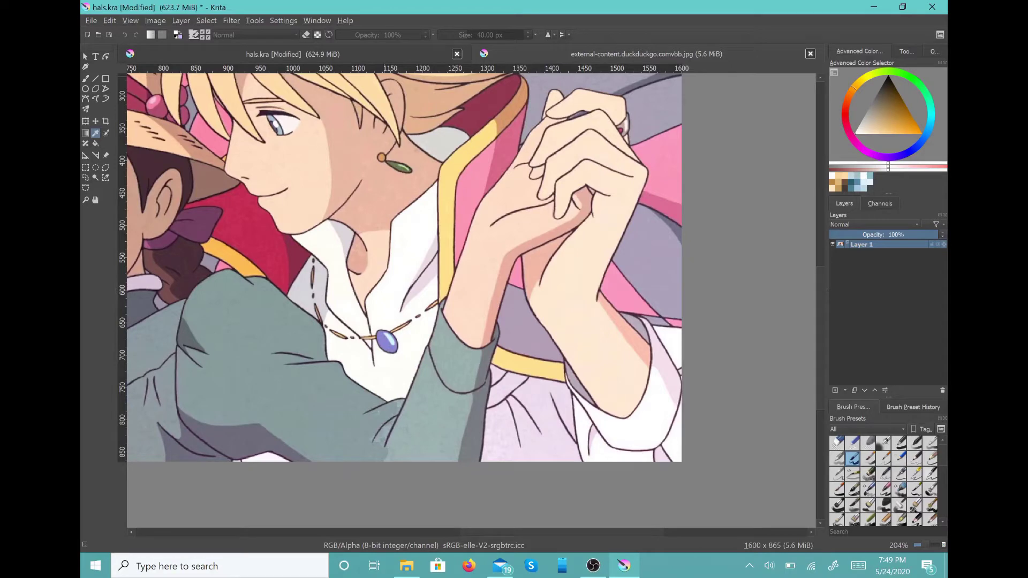
{"action": "mouse_move", "coordinate": [351, 265]}
{"action": "left_mouse_down"}
{"action": "mouse_move", "coordinate": [402, 229]}
{"action": "mouse_move", "coordinate": [367, 211]}
{"action": "left_mouse_up"}
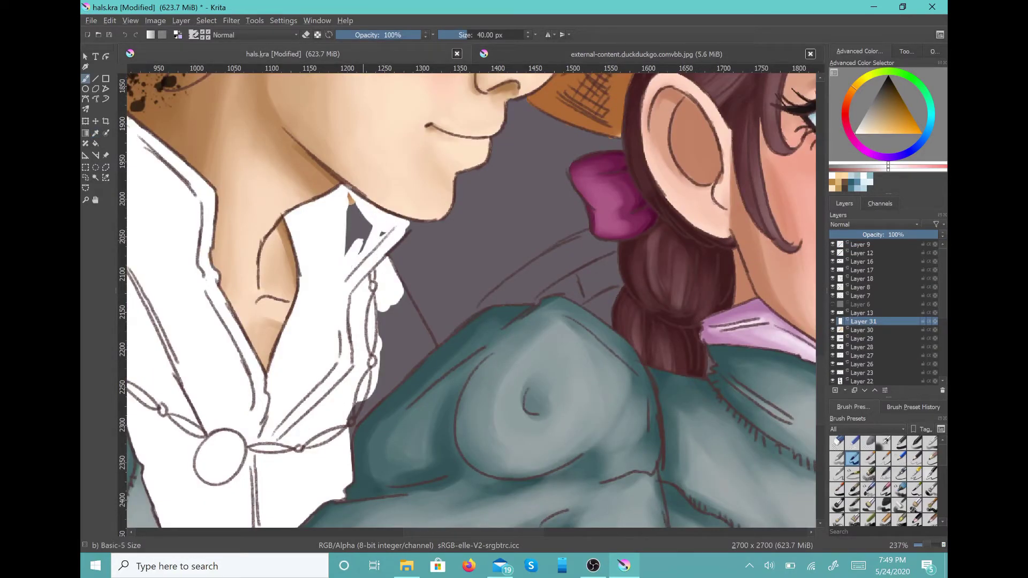
{"action": "mouse_move", "coordinate": [360, 244]}
{"action": "left_mouse_down"}
{"action": "mouse_move", "coordinate": [349, 191]}
{"action": "mouse_move", "coordinate": [350, 242]}
{"action": "mouse_move", "coordinate": [383, 234]}
{"action": "left_mouse_up"}
Step: Fill the side of the shirt between the necklace and the girl's teal shoulder with white
{"action": "left_click_drag", "start_coordinate": [387, 310], "coordinate": [406, 322]}
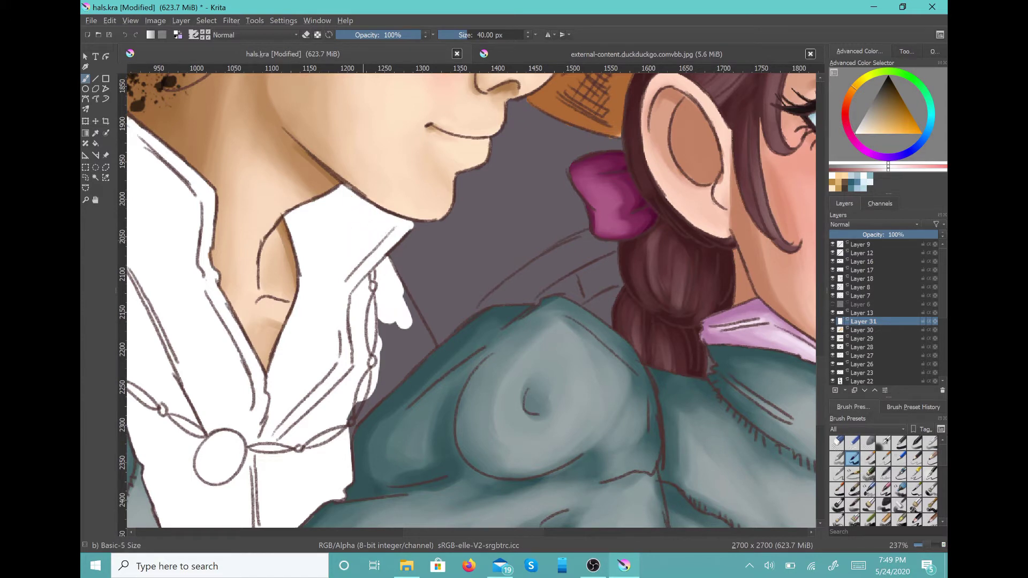
{"action": "mouse_move", "coordinate": [388, 268]}
{"action": "left_mouse_down"}
{"action": "mouse_move", "coordinate": [420, 334]}
{"action": "mouse_move", "coordinate": [397, 325]}
{"action": "mouse_move", "coordinate": [401, 311]}
{"action": "mouse_move", "coordinate": [367, 345]}
{"action": "mouse_move", "coordinate": [343, 441]}
{"action": "mouse_move", "coordinate": [392, 376]}
{"action": "mouse_move", "coordinate": [373, 383]}
{"action": "mouse_move", "coordinate": [400, 337]}
{"action": "mouse_move", "coordinate": [381, 385]}
{"action": "mouse_move", "coordinate": [434, 330]}
{"action": "mouse_move", "coordinate": [329, 443]}
{"action": "mouse_move", "coordinate": [377, 363]}
{"action": "mouse_move", "coordinate": [416, 356]}
{"action": "left_mouse_up"}
{"action": "scroll", "coordinate": [427, 333], "scroll_direction": "down", "scroll_amount": 8}
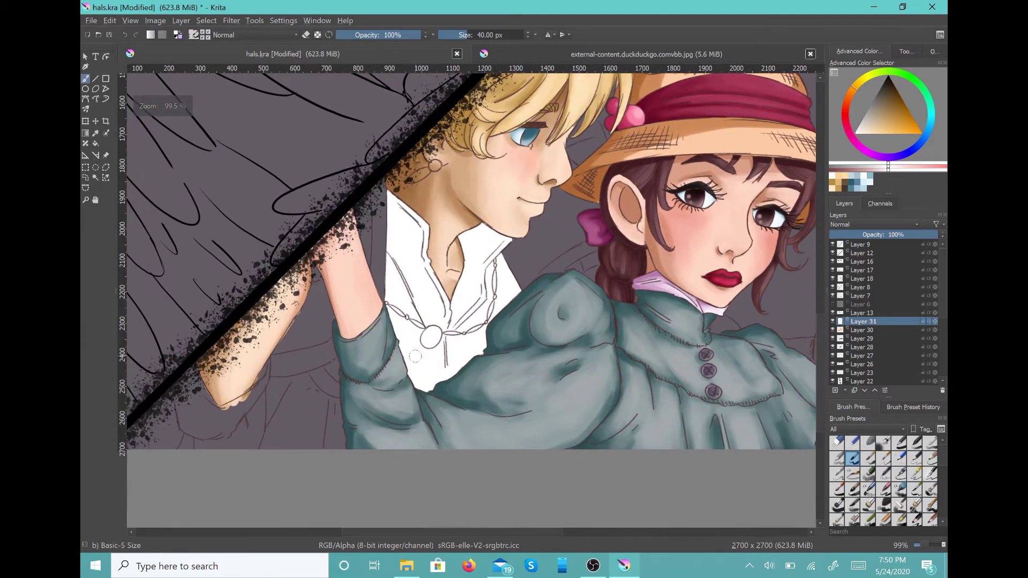
Step: Check the man's sleeve in the reference image and paint the white shirt sleeve below his forearm
{"action": "left_click", "coordinate": [646, 54]}
{"action": "scroll", "coordinate": [536, 354], "scroll_direction": "down", "scroll_amount": 3}
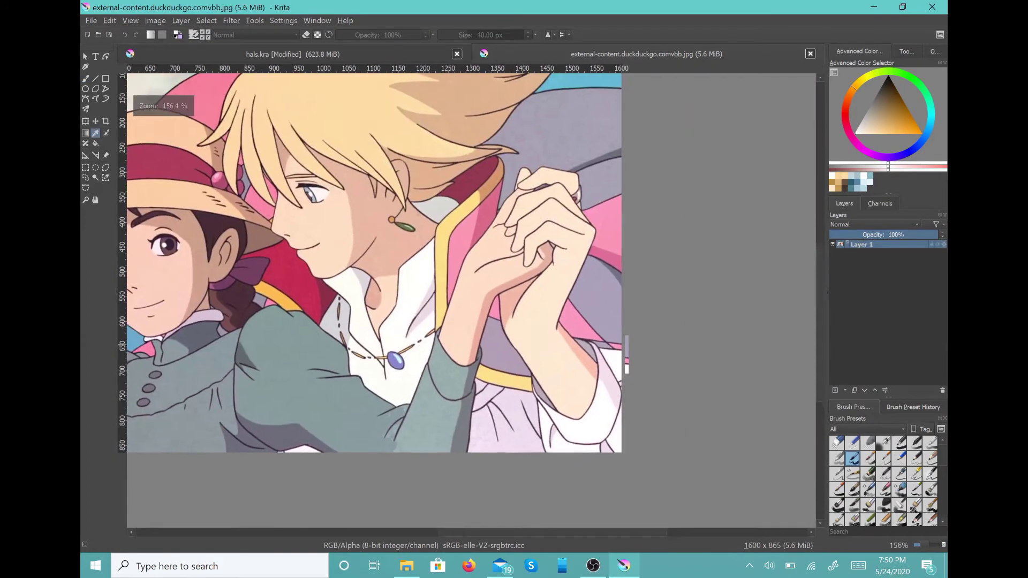
{"action": "scroll", "coordinate": [396, 300], "scroll_direction": "down", "scroll_amount": 1}
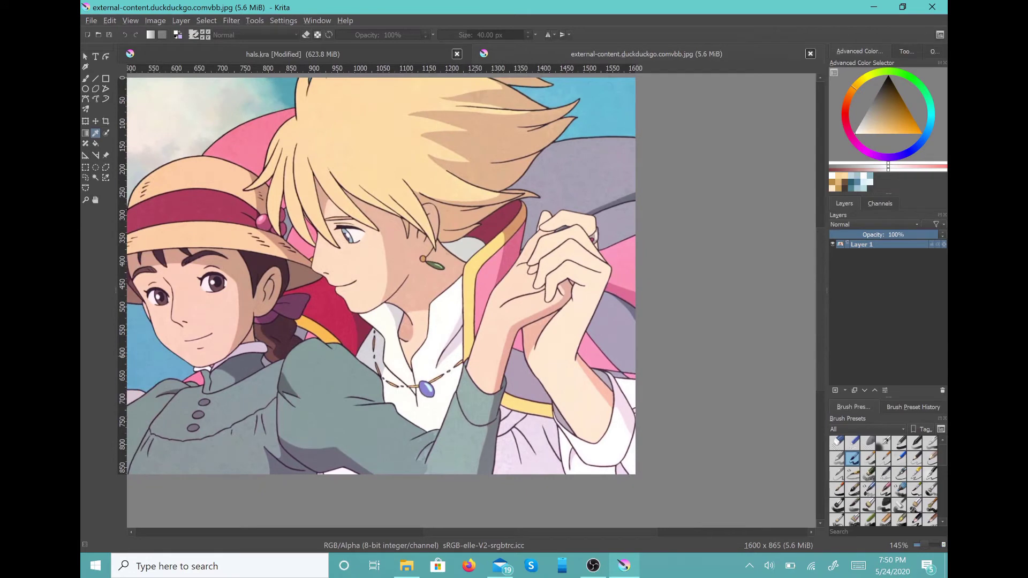
{"action": "key", "text": "ctrl+Tab"}
{"action": "scroll", "coordinate": [416, 356], "scroll_direction": "up", "scroll_amount": 5}
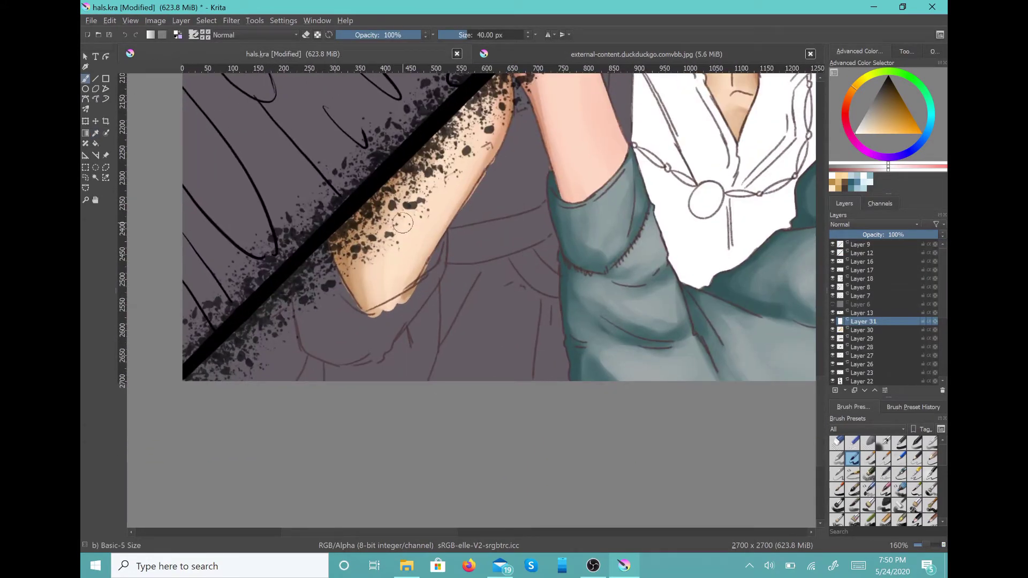
{"action": "mouse_move", "coordinate": [316, 292]}
{"action": "left_mouse_down"}
{"action": "mouse_move", "coordinate": [316, 320]}
{"action": "mouse_move", "coordinate": [304, 269]}
{"action": "mouse_move", "coordinate": [301, 324]}
{"action": "mouse_move", "coordinate": [234, 356]}
{"action": "mouse_move", "coordinate": [244, 331]}
{"action": "mouse_move", "coordinate": [182, 389]}
{"action": "mouse_move", "coordinate": [201, 391]}
{"action": "mouse_move", "coordinate": [293, 312]}
{"action": "mouse_move", "coordinate": [254, 393]}
{"action": "mouse_move", "coordinate": [308, 329]}
{"action": "mouse_move", "coordinate": [346, 390]}
{"action": "mouse_move", "coordinate": [362, 394]}
{"action": "mouse_move", "coordinate": [372, 369]}
{"action": "mouse_move", "coordinate": [392, 385]}
{"action": "left_mouse_up"}
{"action": "mouse_move", "coordinate": [445, 237]}
{"action": "left_mouse_down"}
{"action": "mouse_move", "coordinate": [403, 340]}
{"action": "mouse_move", "coordinate": [446, 237]}
{"action": "mouse_move", "coordinate": [442, 266]}
{"action": "mouse_move", "coordinate": [416, 303]}
{"action": "left_mouse_up"}
Step: Erase the white spilling beyond the cuff edge beside the man's forearm with the 50 px Eraser Circle
{"action": "key", "text": "slash"}
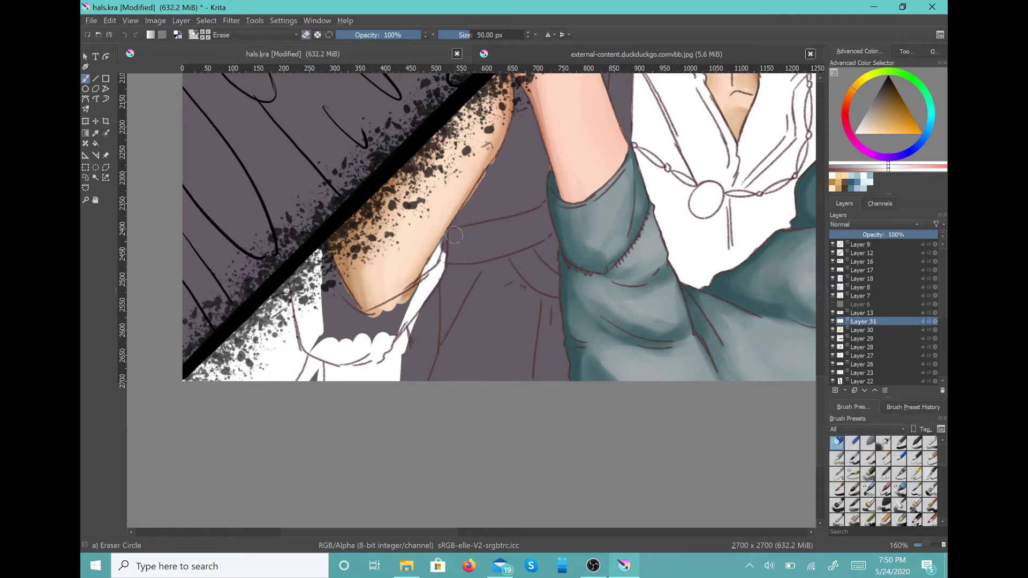
{"action": "left_click_drag", "start_coordinate": [439, 243], "coordinate": [428, 276]}
{"action": "key", "text": "slash"}
{"action": "scroll", "coordinate": [437, 268], "scroll_direction": "up", "scroll_amount": 2}
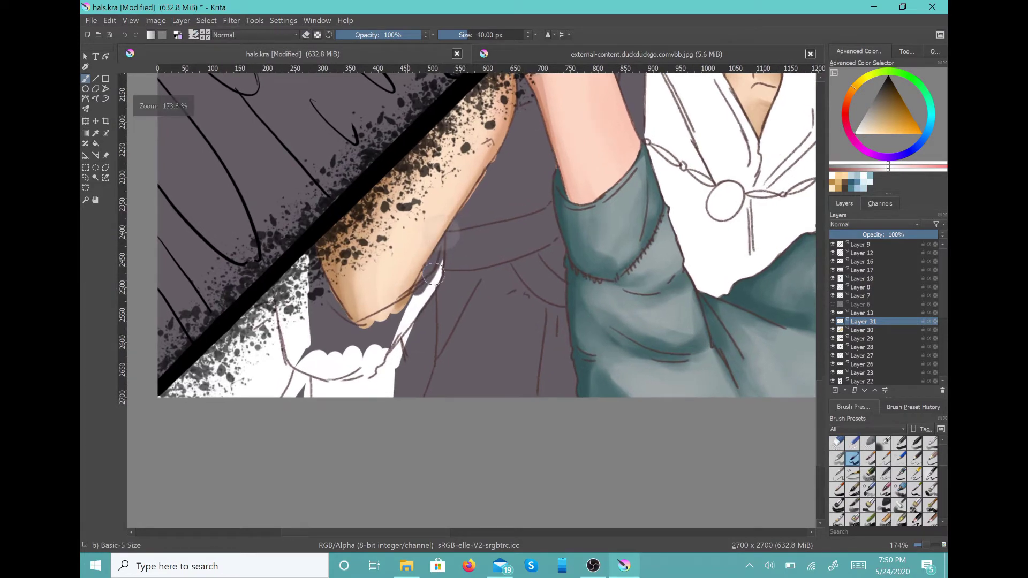
{"action": "left_click", "coordinate": [436, 227]}
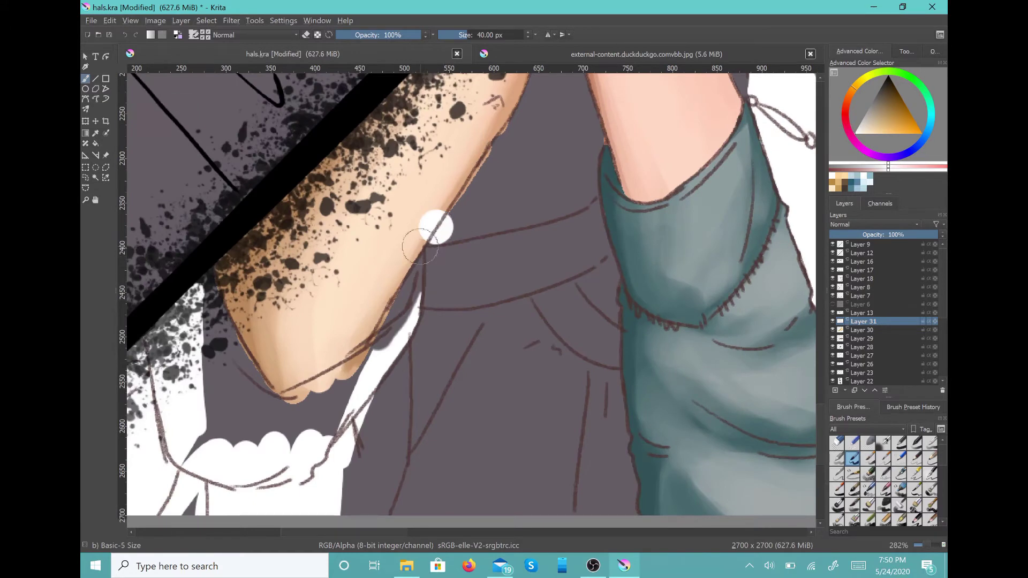
{"action": "key", "text": "slash"}
{"action": "left_click_drag", "start_coordinate": [432, 194], "coordinate": [394, 335]}
{"action": "key", "text": "/"}
Step: Fill the remaining gaps of the cuff around the man's elbow with white, using the 40 px brush
{"action": "left_click_drag", "start_coordinate": [419, 265], "coordinate": [382, 348]}
{"action": "mouse_move", "coordinate": [396, 302]}
{"action": "left_mouse_down"}
{"action": "mouse_move", "coordinate": [380, 346]}
{"action": "mouse_move", "coordinate": [399, 315]}
{"action": "left_mouse_up"}
{"action": "mouse_move", "coordinate": [415, 279]}
{"action": "left_mouse_down"}
{"action": "mouse_move", "coordinate": [409, 313]}
{"action": "mouse_move", "coordinate": [351, 394]}
{"action": "left_mouse_up"}
{"action": "mouse_move", "coordinate": [375, 345]}
{"action": "left_mouse_down"}
{"action": "mouse_move", "coordinate": [358, 373]}
{"action": "mouse_move", "coordinate": [278, 417]}
{"action": "mouse_move", "coordinate": [335, 409]}
{"action": "mouse_move", "coordinate": [330, 423]}
{"action": "left_mouse_up"}
{"action": "mouse_move", "coordinate": [211, 278]}
{"action": "left_mouse_down"}
{"action": "mouse_move", "coordinate": [217, 314]}
{"action": "mouse_move", "coordinate": [213, 273]}
{"action": "mouse_move", "coordinate": [235, 343]}
{"action": "mouse_move", "coordinate": [273, 407]}
{"action": "left_mouse_up"}
{"action": "left_click_drag", "start_coordinate": [214, 316], "coordinate": [247, 375]}
{"action": "mouse_move", "coordinate": [204, 278]}
{"action": "left_mouse_down"}
{"action": "mouse_move", "coordinate": [244, 436]}
{"action": "mouse_move", "coordinate": [187, 462]}
{"action": "mouse_move", "coordinate": [218, 386]}
{"action": "mouse_move", "coordinate": [288, 445]}
{"action": "mouse_move", "coordinate": [300, 414]}
{"action": "mouse_move", "coordinate": [280, 402]}
{"action": "mouse_move", "coordinate": [319, 386]}
{"action": "mouse_move", "coordinate": [243, 381]}
{"action": "left_mouse_up"}
Step: Finish the white sleeve along the canvas's lower edge and compare the shirt with the reference image
{"action": "key", "text": "minus"}
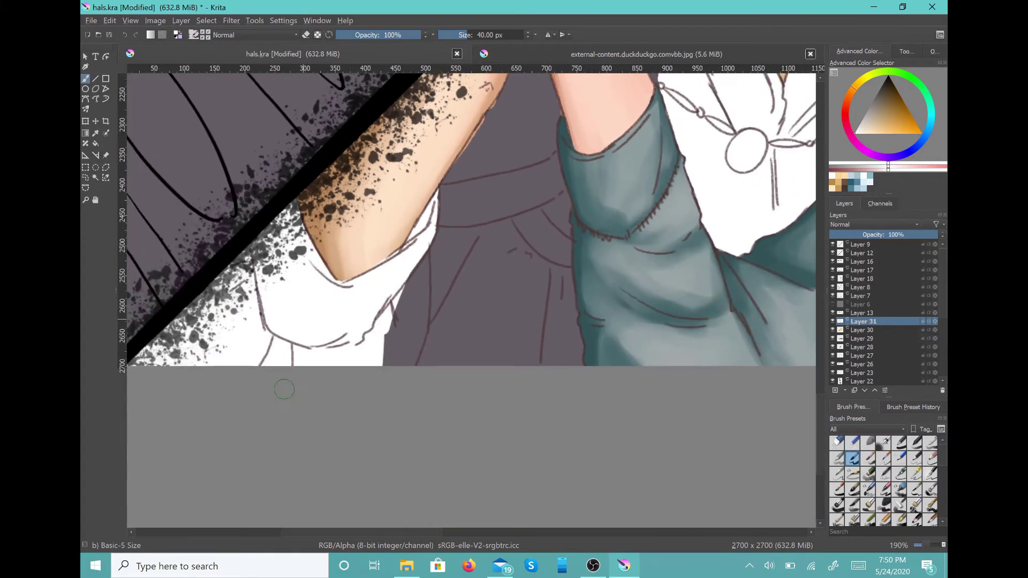
{"action": "mouse_move", "coordinate": [363, 374]}
{"action": "left_mouse_down"}
{"action": "mouse_move", "coordinate": [422, 260]}
{"action": "mouse_move", "coordinate": [421, 333]}
{"action": "mouse_move", "coordinate": [395, 368]}
{"action": "left_mouse_up"}
{"action": "scroll", "coordinate": [371, 396], "scroll_direction": "down", "scroll_amount": 4}
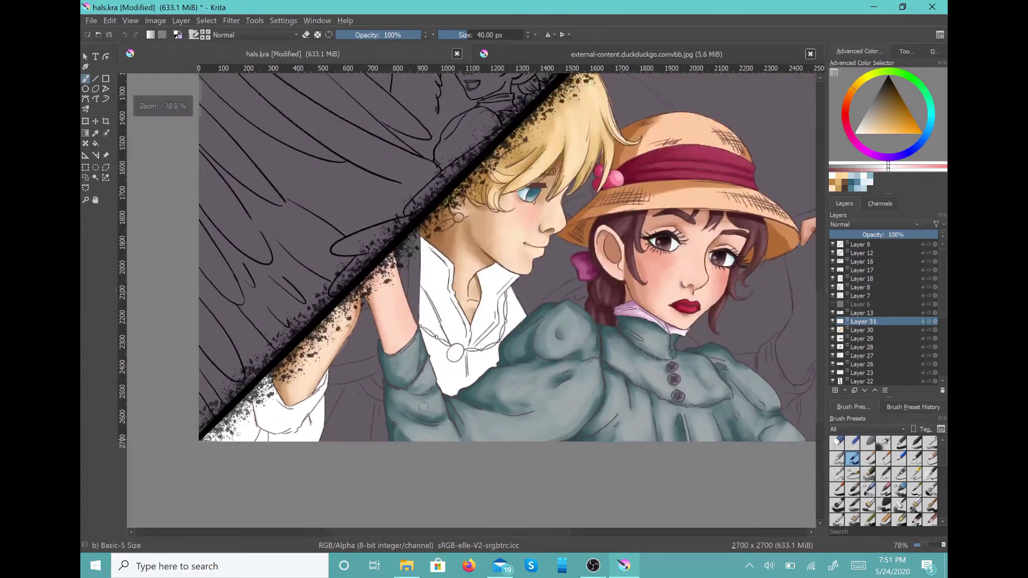
{"action": "left_click", "coordinate": [617, 52]}
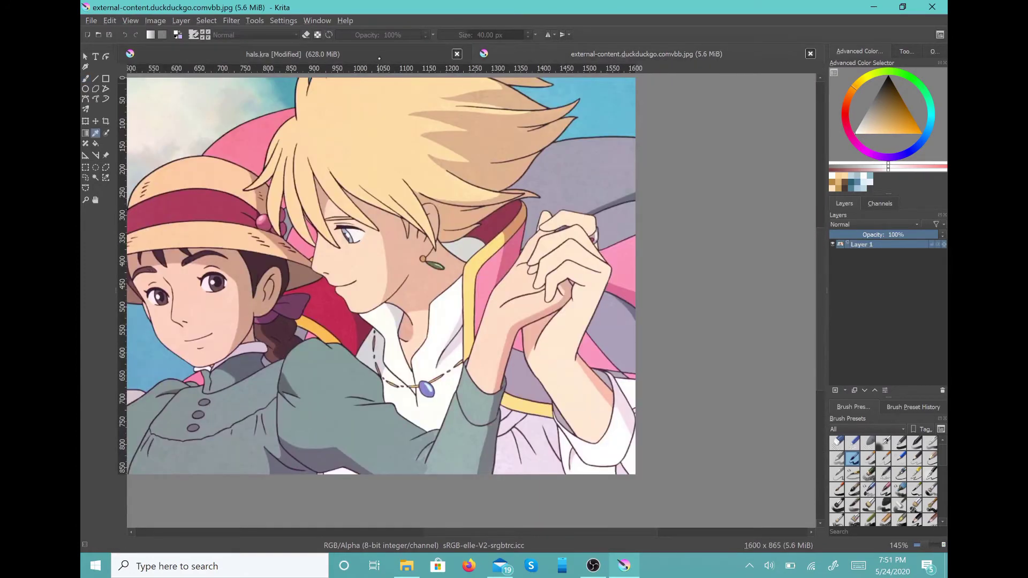
{"action": "left_click", "coordinate": [383, 48]}
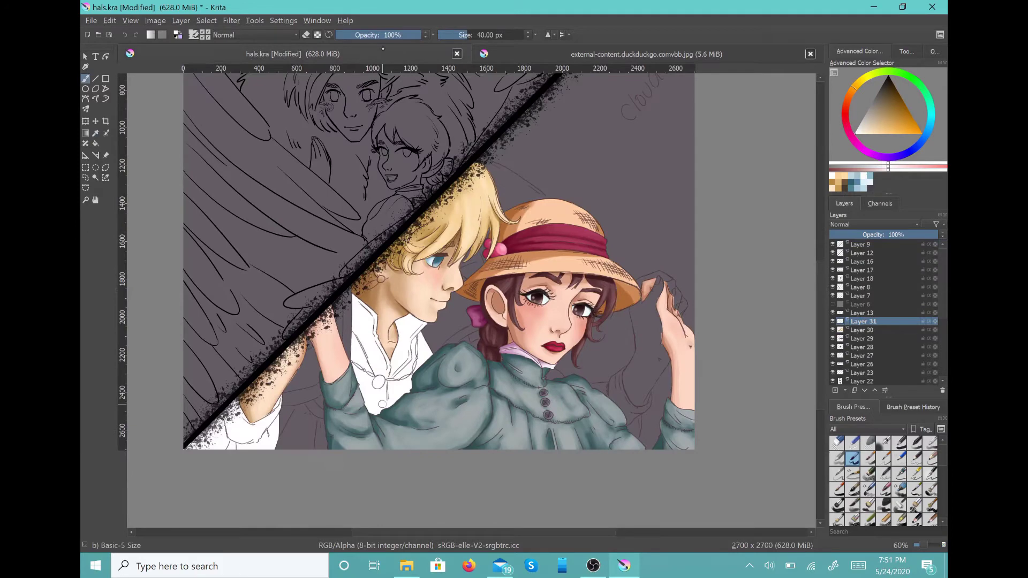
Step: Check the man's torso in the reference image and fill the shirt between his arm and the woman's sleeve with white
{"action": "scroll", "coordinate": [382, 405], "scroll_direction": "up", "scroll_amount": 3}
{"action": "left_click", "coordinate": [617, 52]}
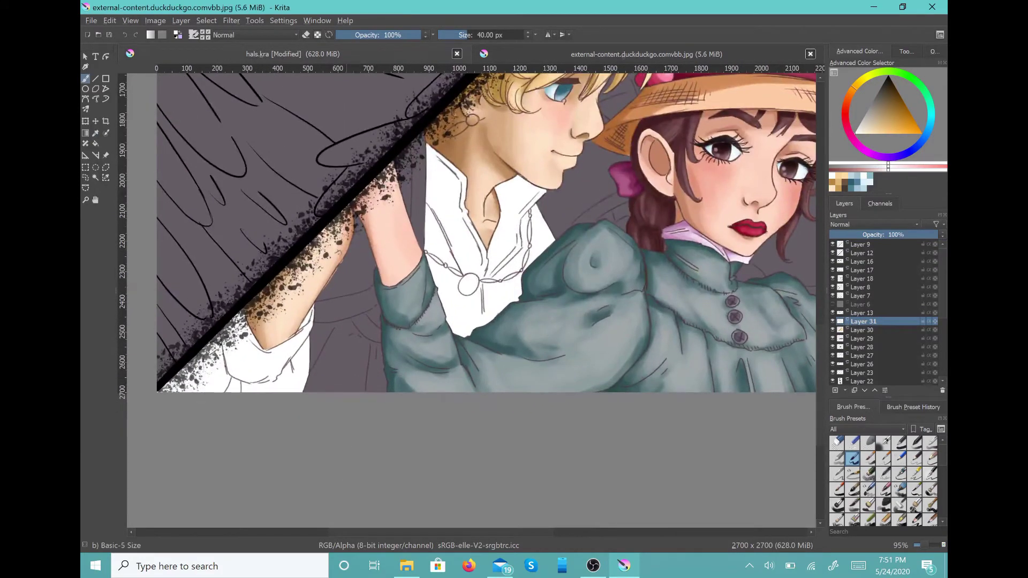
{"action": "left_click", "coordinate": [370, 54]}
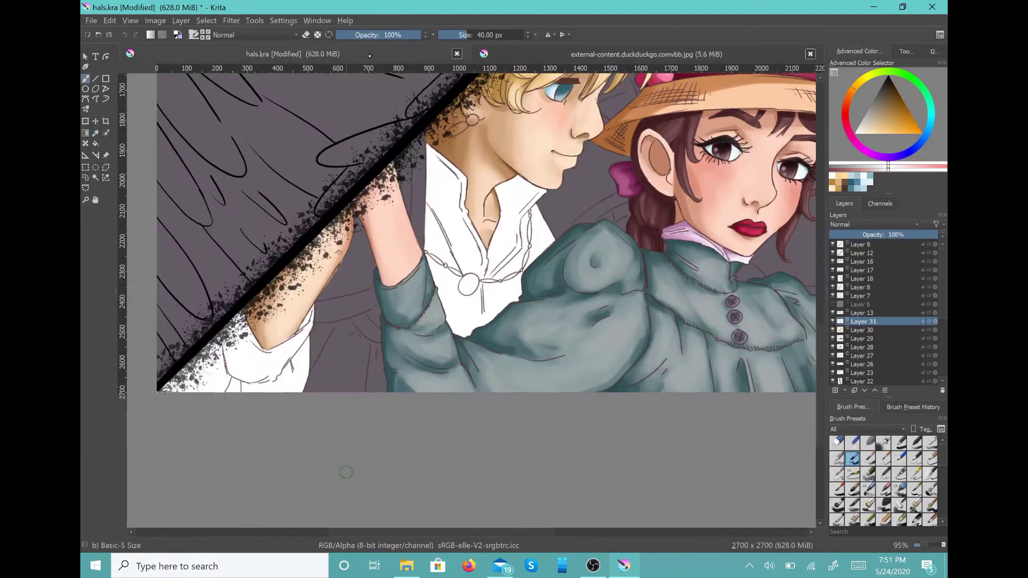
{"action": "mouse_move", "coordinate": [375, 313]}
{"action": "left_mouse_down"}
{"action": "mouse_move", "coordinate": [320, 358]}
{"action": "mouse_move", "coordinate": [318, 375]}
{"action": "mouse_move", "coordinate": [314, 329]}
{"action": "mouse_move", "coordinate": [377, 307]}
{"action": "mouse_move", "coordinate": [367, 324]}
{"action": "mouse_move", "coordinate": [316, 342]}
{"action": "mouse_move", "coordinate": [355, 327]}
{"action": "mouse_move", "coordinate": [348, 398]}
{"action": "mouse_move", "coordinate": [370, 389]}
{"action": "left_mouse_up"}
{"action": "scroll", "coordinate": [381, 386], "scroll_direction": "up", "scroll_amount": 2}
{"action": "scroll", "coordinate": [334, 263], "scroll_direction": "up", "scroll_amount": 3}
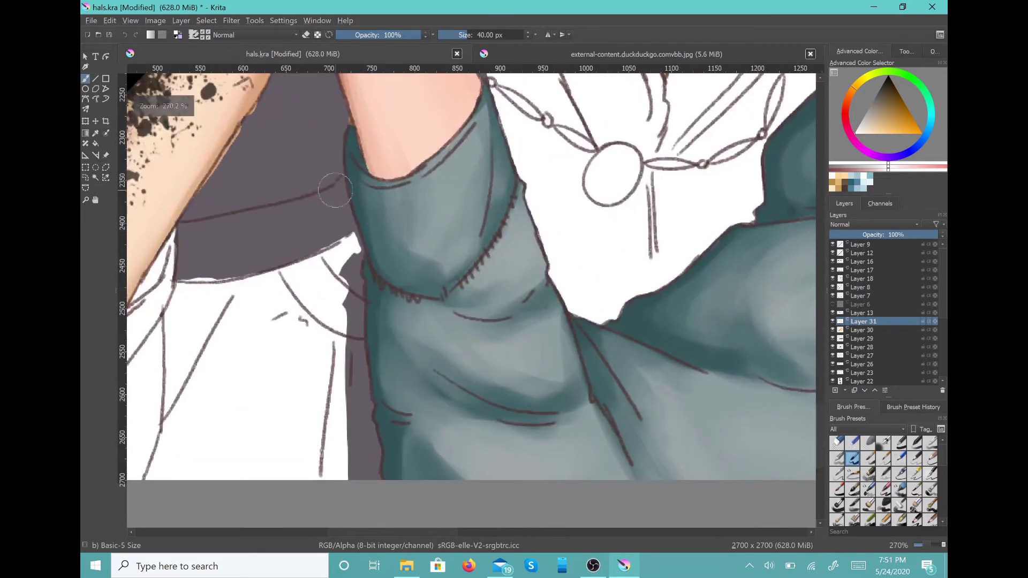
{"action": "mouse_move", "coordinate": [357, 234]}
{"action": "left_mouse_down"}
{"action": "mouse_move", "coordinate": [348, 429]}
{"action": "mouse_move", "coordinate": [367, 378]}
{"action": "mouse_move", "coordinate": [376, 471]}
{"action": "mouse_move", "coordinate": [354, 484]}
{"action": "left_mouse_up"}
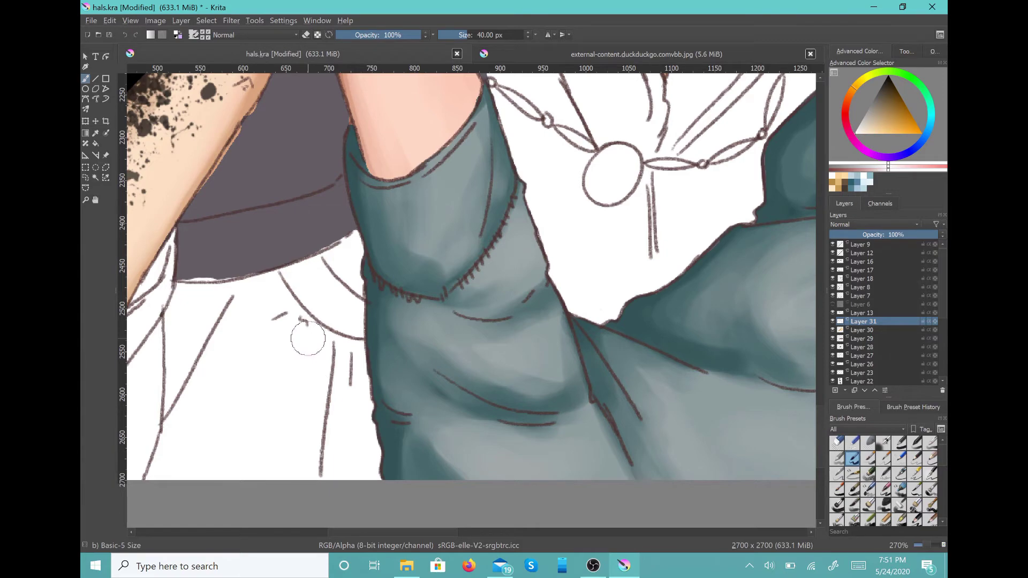
Step: Select all the white shirt areas with Similar Color Selection and return to the Freehand Brush
{"action": "scroll", "coordinate": [305, 370], "scroll_direction": "down", "scroll_amount": 5}
{"action": "scroll", "coordinate": [299, 354], "scroll_direction": "down", "scroll_amount": 3}
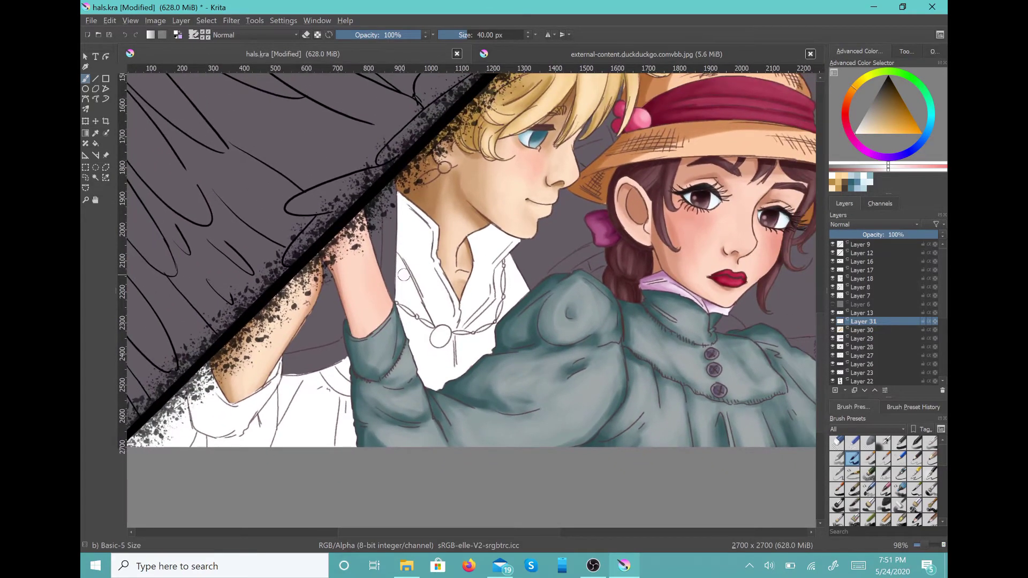
{"action": "left_click", "coordinate": [107, 176]}
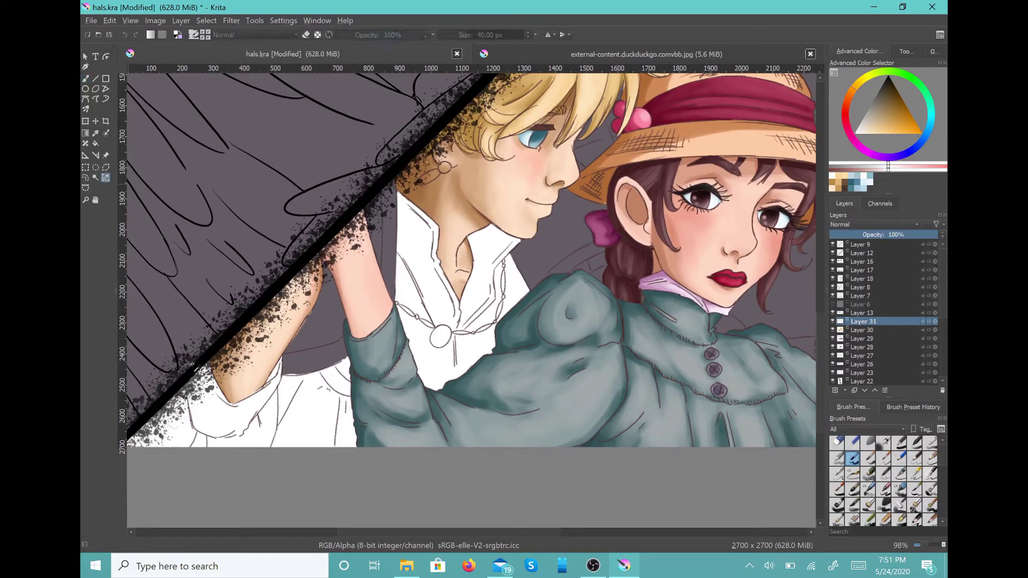
{"action": "left_click", "coordinate": [316, 408]}
{"action": "left_click", "coordinate": [86, 78]}
{"action": "scroll", "coordinate": [318, 466], "scroll_direction": "down", "scroll_amount": 1}
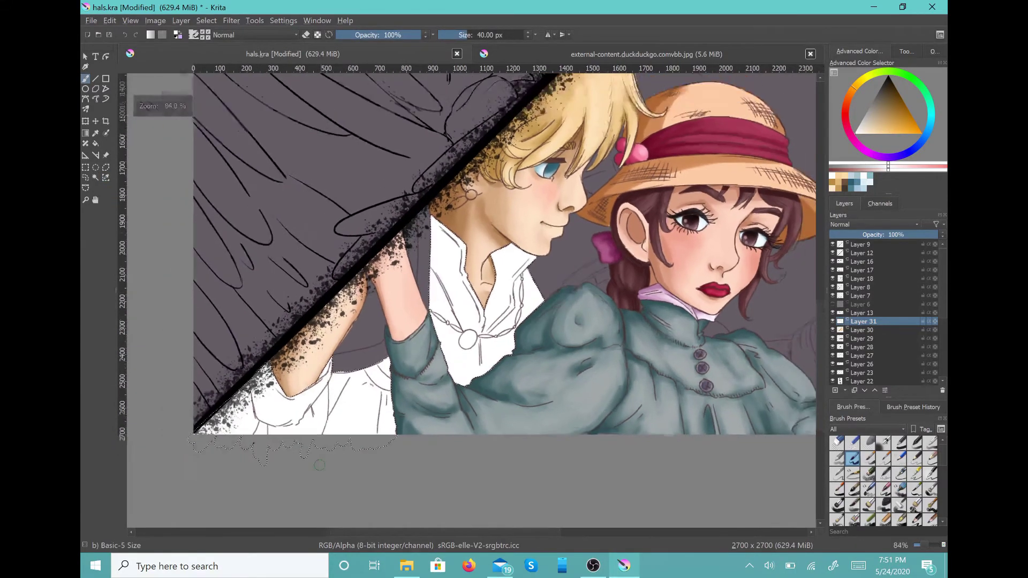
Step: Shade the man's collar and shirt front in light grey with the 40 px Basic-4 Flow Opacity brush
{"action": "left_click", "coordinate": [860, 167]}
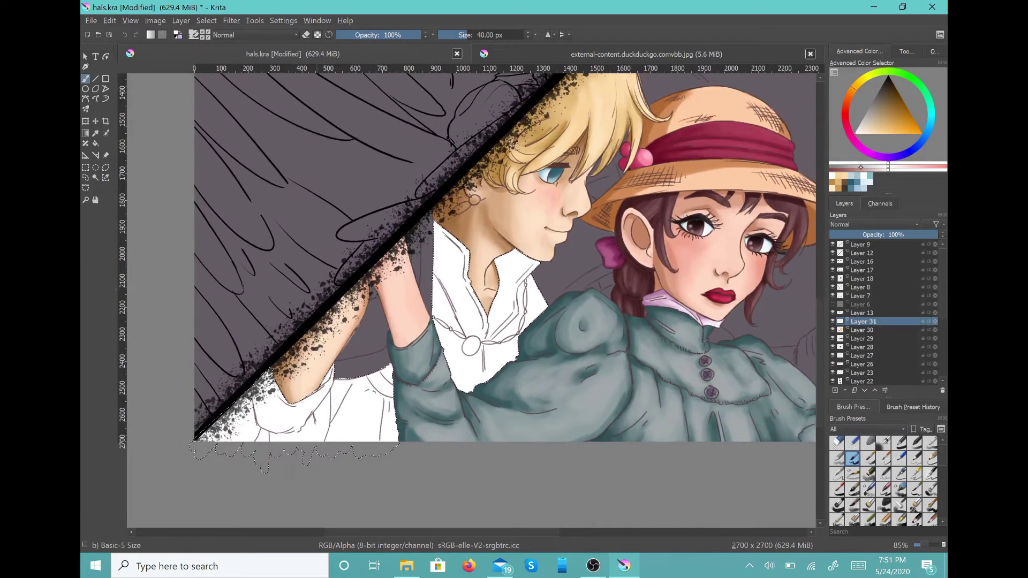
{"action": "left_click", "coordinate": [837, 458]}
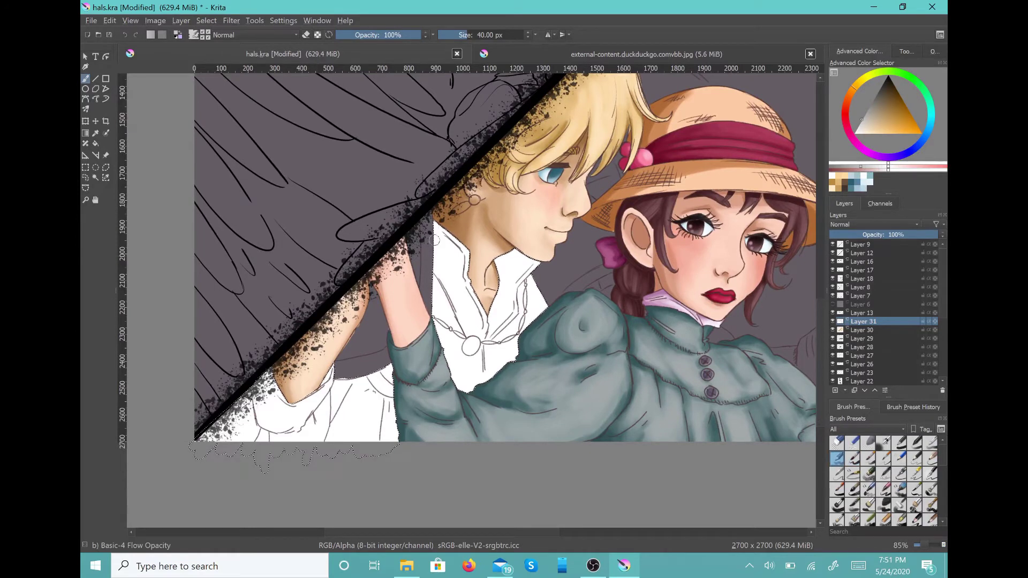
{"action": "left_click_drag", "start_coordinate": [439, 228], "coordinate": [436, 266]}
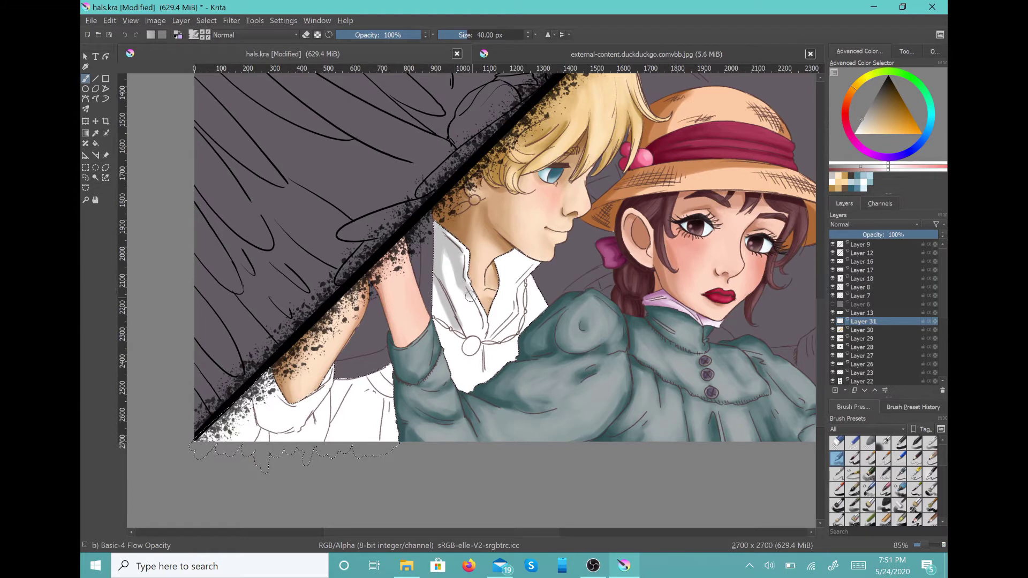
{"action": "left_click_drag", "start_coordinate": [497, 292], "coordinate": [536, 252]}
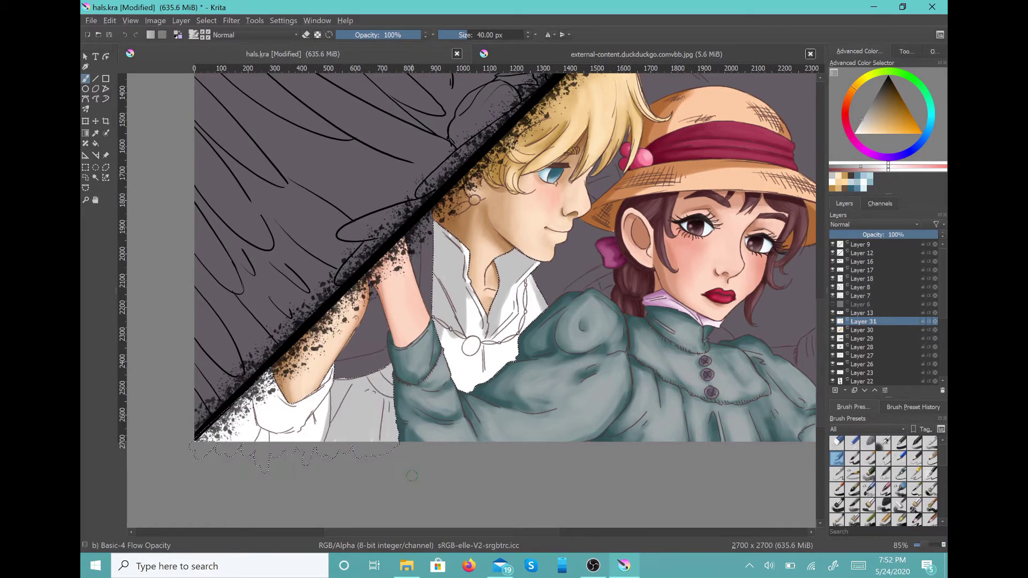
Step: Shade the shirt's lower torso, the cuff and the sleeve below the man's forearm with the same light grey
{"action": "left_click_drag", "start_coordinate": [394, 440], "coordinate": [333, 439]}
{"action": "mouse_move", "coordinate": [271, 373]}
{"action": "left_mouse_down"}
{"action": "mouse_move", "coordinate": [280, 395]}
{"action": "mouse_move", "coordinate": [262, 426]}
{"action": "left_mouse_up"}
{"action": "mouse_move", "coordinate": [260, 390]}
{"action": "left_mouse_down"}
{"action": "mouse_move", "coordinate": [241, 428]}
{"action": "mouse_move", "coordinate": [201, 440]}
{"action": "mouse_move", "coordinate": [259, 437]}
{"action": "left_mouse_up"}
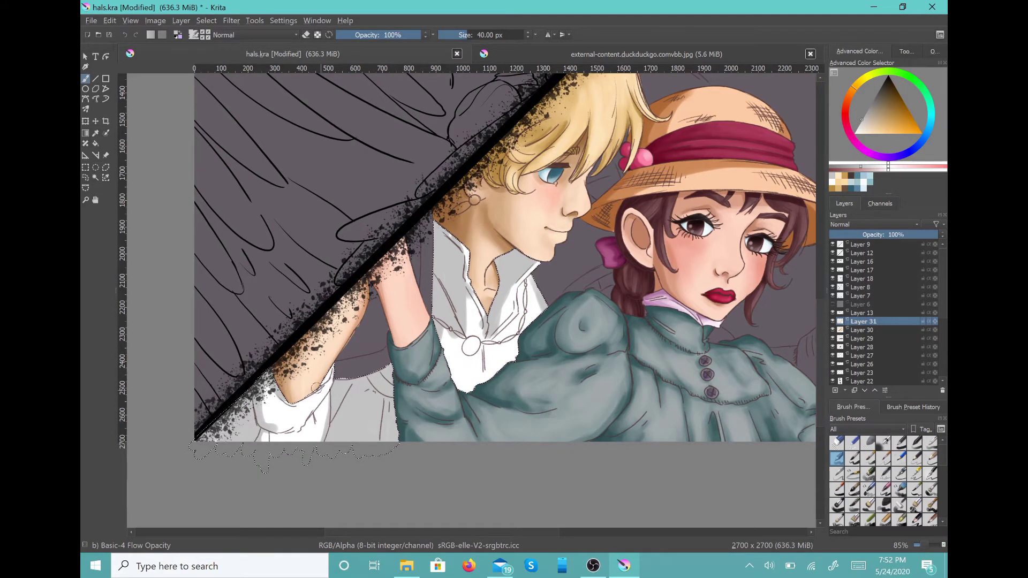
{"action": "mouse_move", "coordinate": [316, 386]}
{"action": "left_mouse_down"}
{"action": "mouse_move", "coordinate": [266, 449]}
{"action": "mouse_move", "coordinate": [284, 438]}
{"action": "left_mouse_up"}
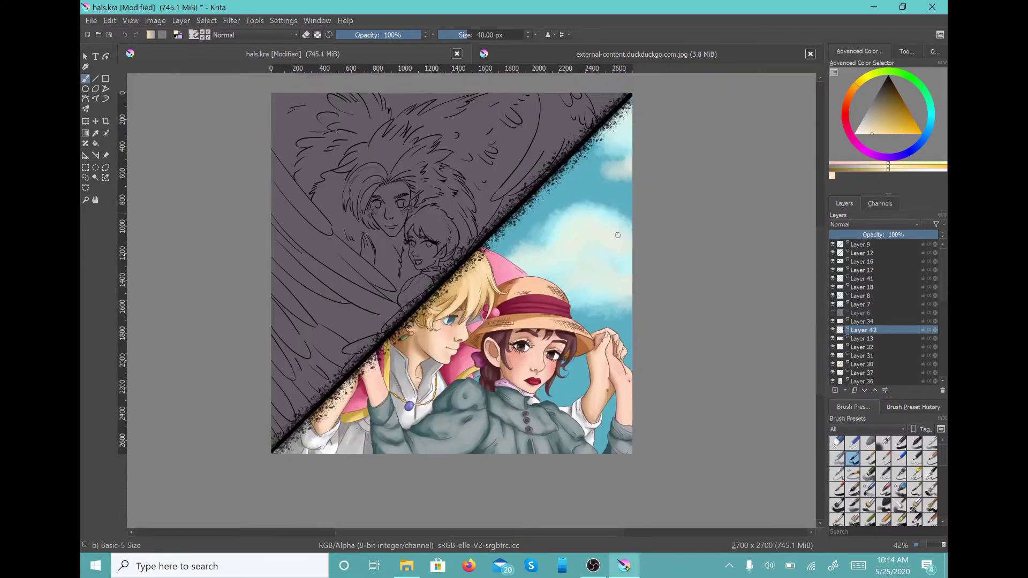
Step: Fill the girl's face, ear and neck and the raised hand in the upper sketch with pale skin colour at 40 px
{"action": "scroll", "coordinate": [758, 431], "scroll_direction": "up", "scroll_amount": 5}
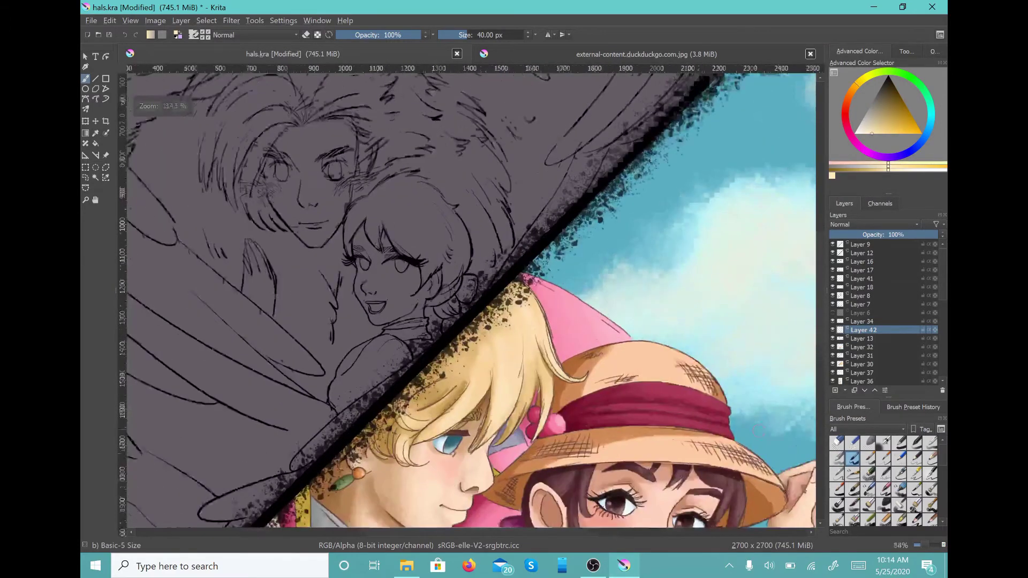
{"action": "scroll", "coordinate": [758, 431], "scroll_direction": "up", "scroll_amount": 2}
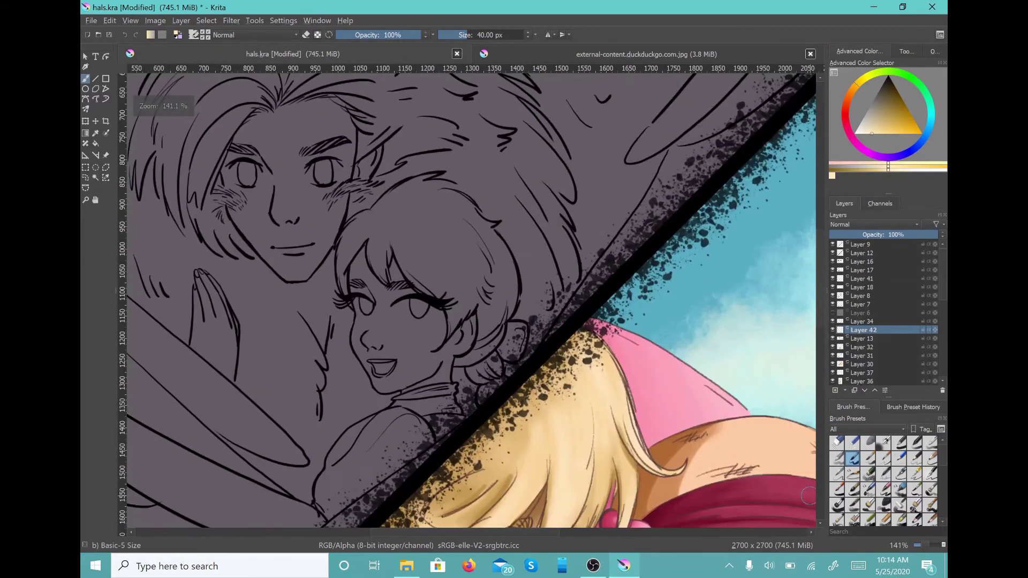
{"action": "scroll", "coordinate": [808, 496], "scroll_direction": "up", "scroll_amount": 3}
{"action": "mouse_move", "coordinate": [413, 199]}
{"action": "left_mouse_down"}
{"action": "mouse_move", "coordinate": [419, 267]}
{"action": "mouse_move", "coordinate": [409, 205]}
{"action": "mouse_move", "coordinate": [420, 175]}
{"action": "mouse_move", "coordinate": [411, 194]}
{"action": "mouse_move", "coordinate": [421, 183]}
{"action": "mouse_move", "coordinate": [448, 249]}
{"action": "mouse_move", "coordinate": [441, 303]}
{"action": "left_mouse_up"}
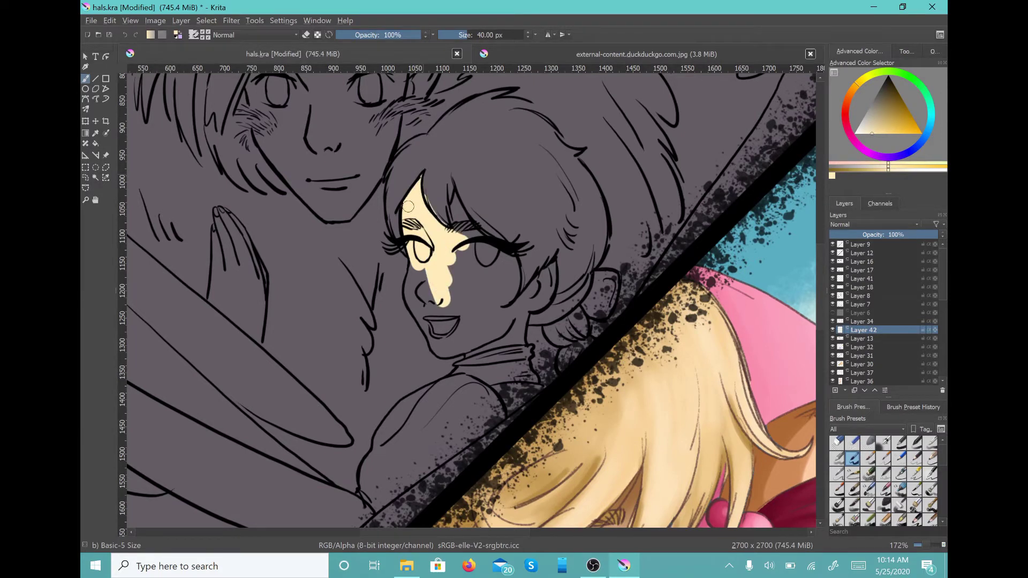
{"action": "mouse_move", "coordinate": [423, 263]}
{"action": "left_mouse_down"}
{"action": "mouse_move", "coordinate": [428, 325]}
{"action": "mouse_move", "coordinate": [412, 302]}
{"action": "mouse_move", "coordinate": [439, 351]}
{"action": "mouse_move", "coordinate": [450, 351]}
{"action": "mouse_move", "coordinate": [437, 323]}
{"action": "mouse_move", "coordinate": [454, 333]}
{"action": "mouse_move", "coordinate": [464, 314]}
{"action": "mouse_move", "coordinate": [457, 203]}
{"action": "mouse_move", "coordinate": [479, 267]}
{"action": "mouse_move", "coordinate": [484, 230]}
{"action": "mouse_move", "coordinate": [500, 246]}
{"action": "mouse_move", "coordinate": [505, 305]}
{"action": "mouse_move", "coordinate": [535, 298]}
{"action": "mouse_move", "coordinate": [526, 297]}
{"action": "mouse_move", "coordinate": [550, 262]}
{"action": "mouse_move", "coordinate": [544, 296]}
{"action": "mouse_move", "coordinate": [536, 305]}
{"action": "mouse_move", "coordinate": [545, 283]}
{"action": "mouse_move", "coordinate": [522, 322]}
{"action": "mouse_move", "coordinate": [520, 348]}
{"action": "mouse_move", "coordinate": [491, 336]}
{"action": "mouse_move", "coordinate": [459, 349]}
{"action": "left_mouse_up"}
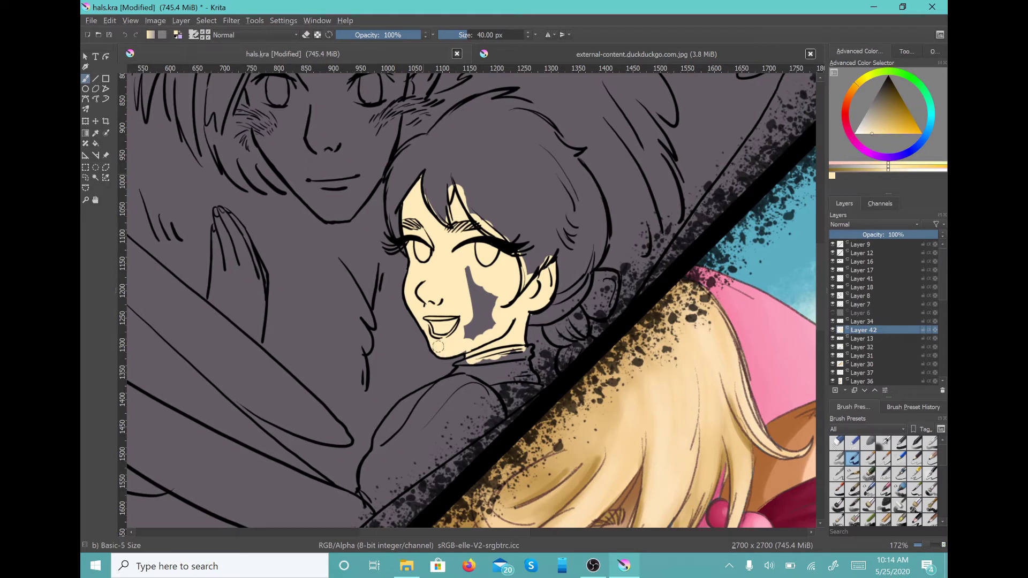
{"action": "mouse_move", "coordinate": [463, 333]}
{"action": "left_mouse_down"}
{"action": "mouse_move", "coordinate": [479, 264]}
{"action": "mouse_move", "coordinate": [496, 303]}
{"action": "mouse_move", "coordinate": [483, 323]}
{"action": "mouse_move", "coordinate": [501, 300]}
{"action": "left_mouse_up"}
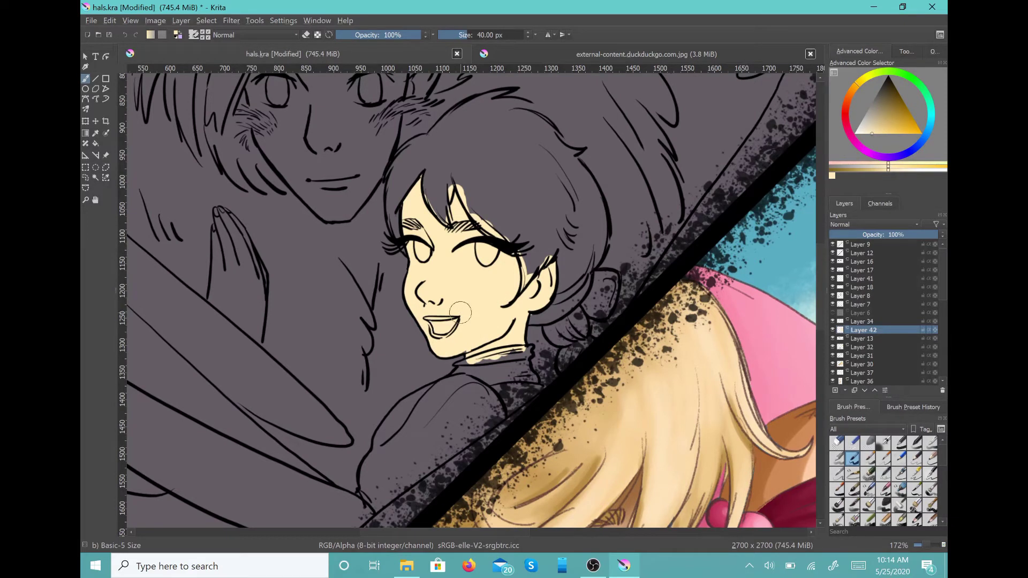
{"action": "mouse_move", "coordinate": [219, 228]}
{"action": "left_mouse_down"}
{"action": "mouse_move", "coordinate": [216, 213]}
{"action": "mouse_move", "coordinate": [233, 280]}
{"action": "mouse_move", "coordinate": [214, 228]}
{"action": "mouse_move", "coordinate": [213, 301]}
{"action": "mouse_move", "coordinate": [236, 321]}
{"action": "mouse_move", "coordinate": [249, 300]}
{"action": "mouse_move", "coordinate": [223, 214]}
{"action": "mouse_move", "coordinate": [241, 228]}
{"action": "mouse_move", "coordinate": [251, 282]}
{"action": "mouse_move", "coordinate": [242, 236]}
{"action": "mouse_move", "coordinate": [259, 281]}
{"action": "mouse_move", "coordinate": [262, 268]}
{"action": "mouse_move", "coordinate": [249, 332]}
{"action": "mouse_move", "coordinate": [259, 340]}
{"action": "mouse_move", "coordinate": [260, 292]}
{"action": "left_mouse_up"}
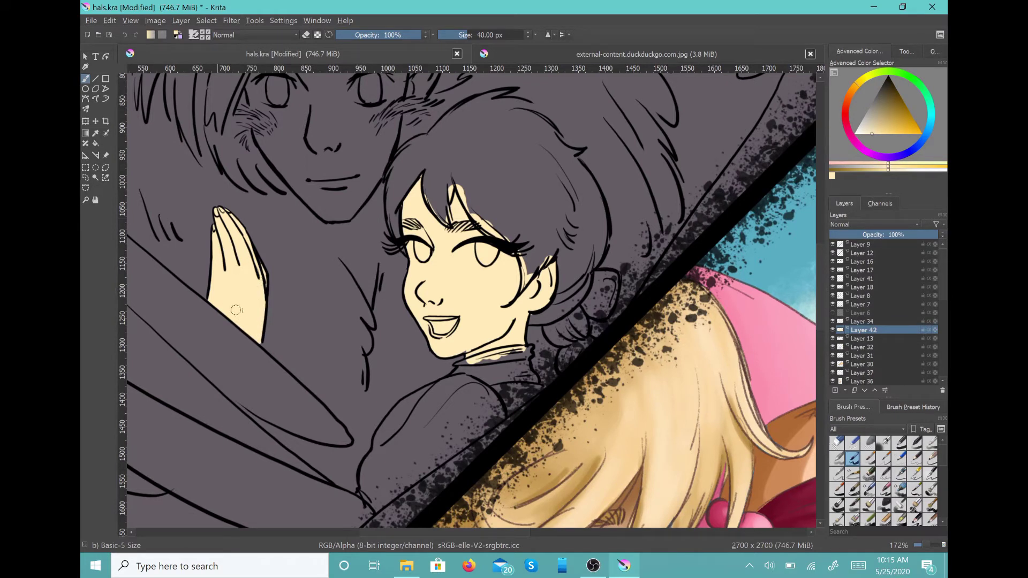
{"action": "left_click_drag", "start_coordinate": [257, 339], "coordinate": [261, 323]}
Step: Select the pale skin by similar colour and shade the girl's face and neck in darker tan with Basic-4 Flow Opacity
{"action": "left_click", "coordinate": [106, 178]}
{"action": "left_click", "coordinate": [239, 275]}
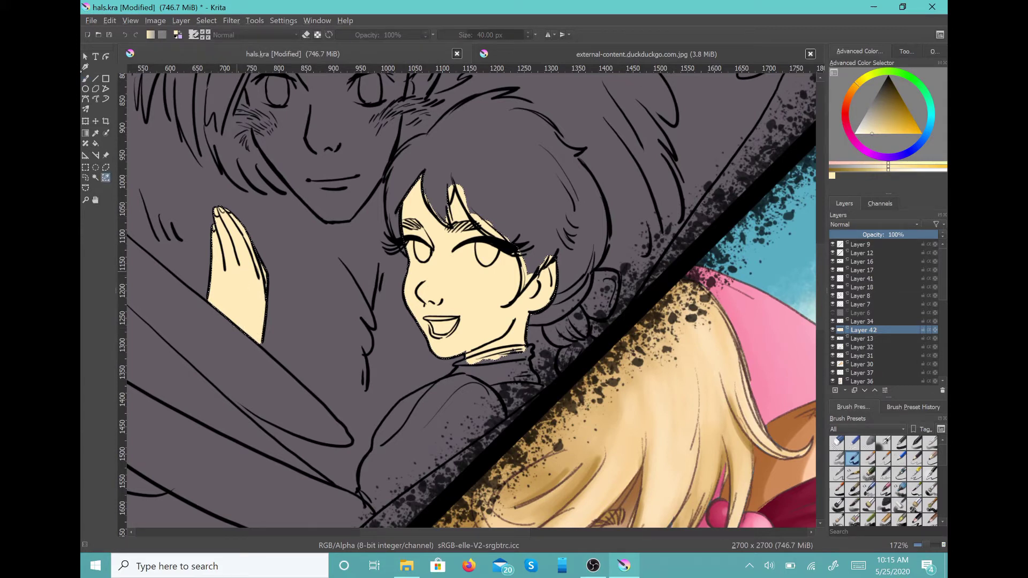
{"action": "left_click", "coordinate": [86, 79]}
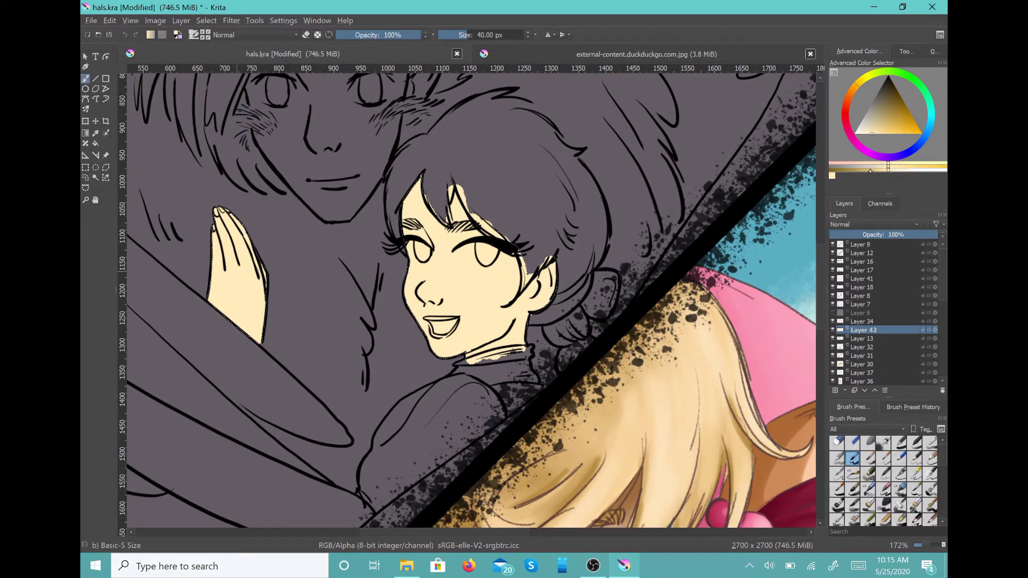
{"action": "left_click", "coordinate": [868, 170]}
{"action": "left_click", "coordinate": [837, 458]}
{"action": "mouse_move", "coordinate": [414, 203]}
{"action": "left_mouse_down"}
{"action": "mouse_move", "coordinate": [423, 185]}
{"action": "mouse_move", "coordinate": [397, 235]}
{"action": "mouse_move", "coordinate": [423, 192]}
{"action": "mouse_move", "coordinate": [409, 236]}
{"action": "mouse_move", "coordinate": [423, 252]}
{"action": "mouse_move", "coordinate": [407, 278]}
{"action": "mouse_move", "coordinate": [396, 268]}
{"action": "mouse_move", "coordinate": [416, 264]}
{"action": "mouse_move", "coordinate": [402, 305]}
{"action": "mouse_move", "coordinate": [421, 340]}
{"action": "mouse_move", "coordinate": [412, 300]}
{"action": "mouse_move", "coordinate": [426, 358]}
{"action": "mouse_move", "coordinate": [450, 373]}
{"action": "mouse_move", "coordinate": [479, 363]}
{"action": "mouse_move", "coordinate": [485, 356]}
{"action": "mouse_move", "coordinate": [468, 354]}
{"action": "mouse_move", "coordinate": [496, 339]}
{"action": "left_mouse_up"}
Step: Reduce the brush to 11.66 px and shade the girl's nose, hairline and ear and the fingers of the raised hand
{"action": "left_click", "coordinate": [462, 35]}
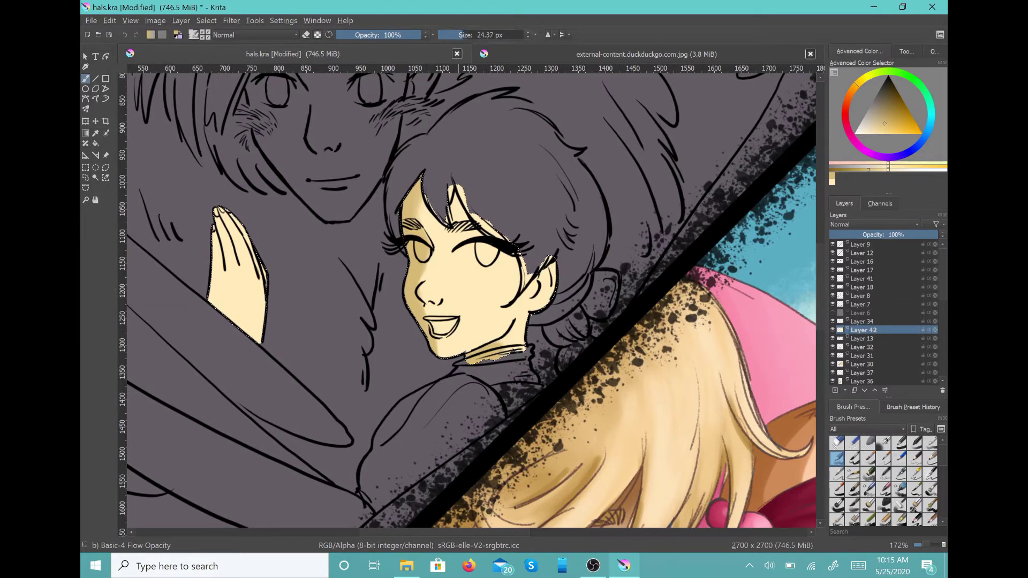
{"action": "left_click_drag", "start_coordinate": [458, 35], "coordinate": [453, 35]}
{"action": "mouse_move", "coordinate": [427, 302]}
{"action": "left_mouse_down"}
{"action": "mouse_move", "coordinate": [428, 238]}
{"action": "mouse_move", "coordinate": [471, 231]}
{"action": "mouse_move", "coordinate": [455, 181]}
{"action": "mouse_move", "coordinate": [431, 214]}
{"action": "mouse_move", "coordinate": [448, 206]}
{"action": "left_mouse_up"}
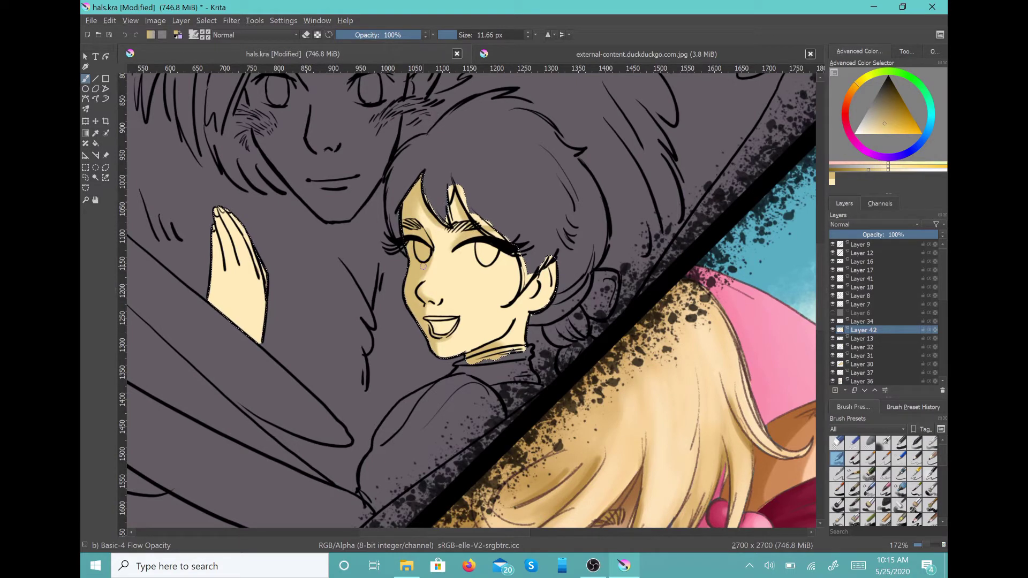
{"action": "left_click_drag", "start_coordinate": [541, 272], "coordinate": [542, 282]}
{"action": "key", "text": "ctrl+z"}
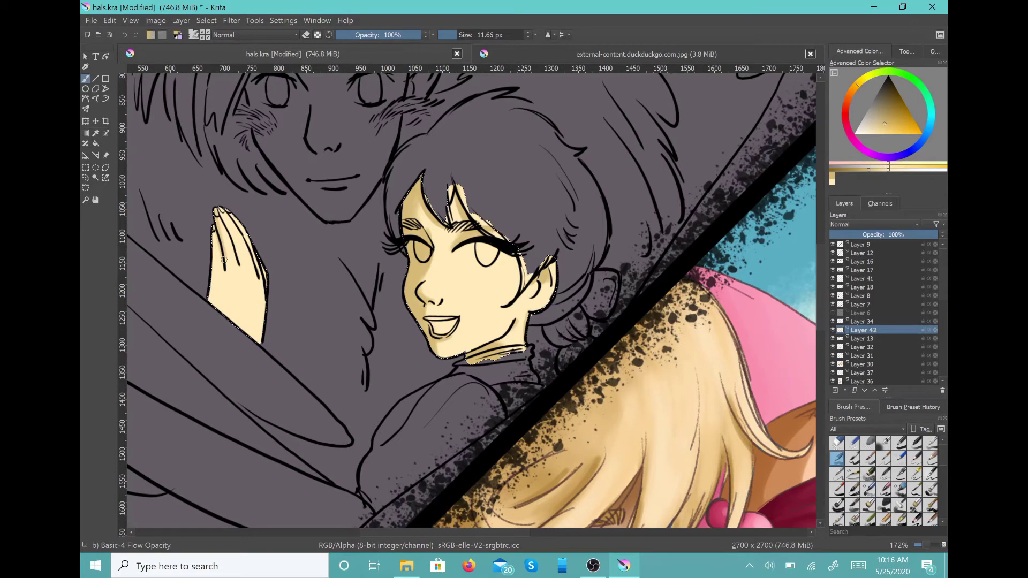
{"action": "left_click_drag", "start_coordinate": [224, 260], "coordinate": [221, 312]}
{"action": "mouse_move", "coordinate": [213, 235]}
{"action": "left_mouse_down"}
{"action": "mouse_move", "coordinate": [211, 289]}
{"action": "mouse_move", "coordinate": [249, 265]}
{"action": "mouse_move", "coordinate": [231, 262]}
{"action": "left_mouse_up"}
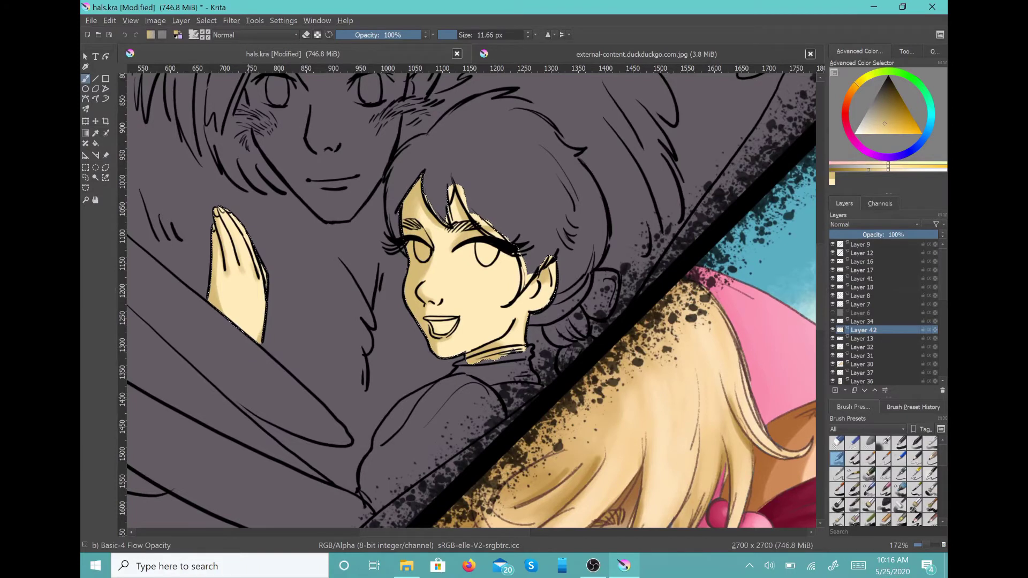
Step: Choose a darker tan and deepen the shadows on the girl's forehead, eye, nose, cheek edge and hairline
{"action": "left_click", "coordinate": [850, 171]}
{"action": "mouse_move", "coordinate": [424, 172]}
{"action": "left_mouse_down"}
{"action": "mouse_move", "coordinate": [402, 215]}
{"action": "mouse_move", "coordinate": [404, 235]}
{"action": "mouse_move", "coordinate": [428, 246]}
{"action": "left_mouse_up"}
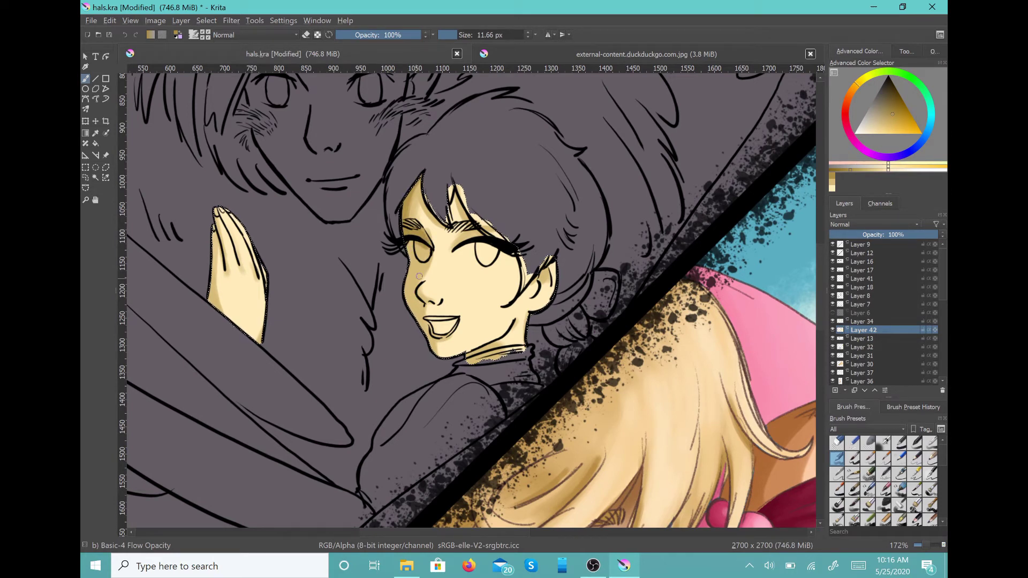
{"action": "left_click_drag", "start_coordinate": [420, 297], "coordinate": [421, 305]}
{"action": "left_click_drag", "start_coordinate": [411, 268], "coordinate": [415, 321]}
{"action": "left_click_drag", "start_coordinate": [408, 243], "coordinate": [416, 255]}
{"action": "left_click_drag", "start_coordinate": [455, 192], "coordinate": [468, 221]}
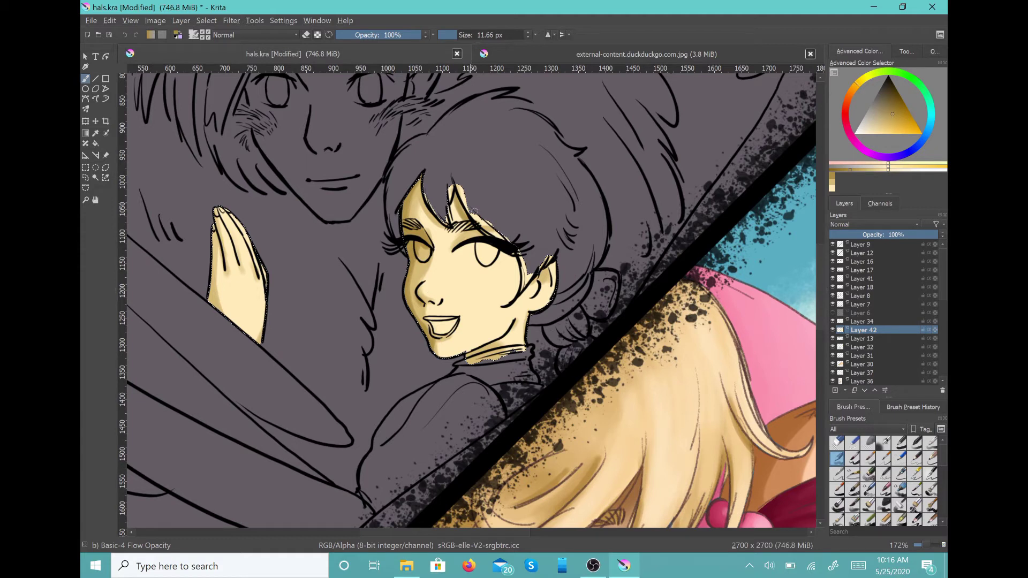
Step: Add the darker tan shadows to the girl's neck and along the edge and fingers of the raised hand
{"action": "mouse_move", "coordinate": [467, 356]}
{"action": "left_mouse_down"}
{"action": "mouse_move", "coordinate": [487, 349]}
{"action": "mouse_move", "coordinate": [472, 357]}
{"action": "left_mouse_up"}
{"action": "left_click_drag", "start_coordinate": [209, 230], "coordinate": [210, 308]}
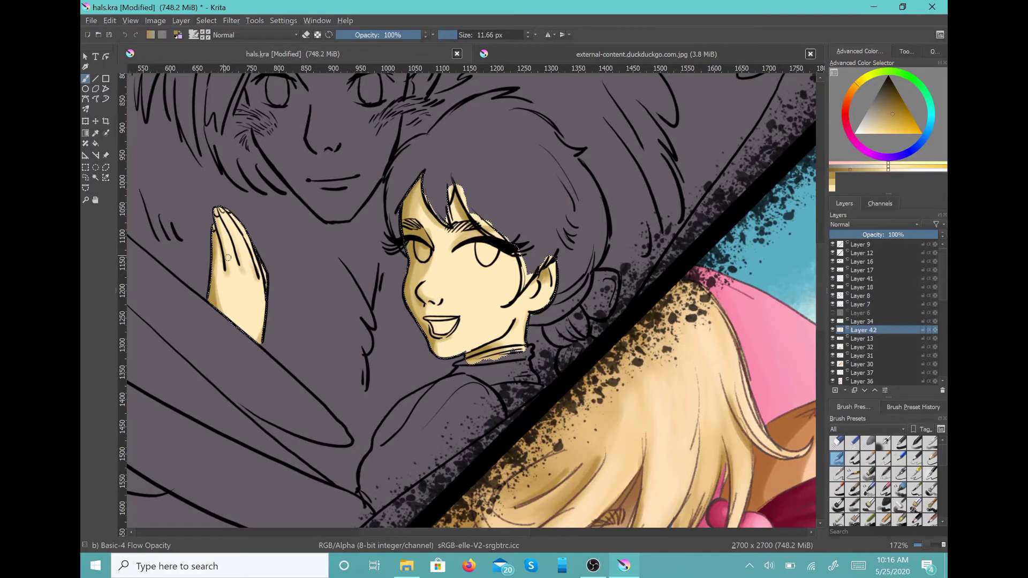
{"action": "left_click_drag", "start_coordinate": [228, 258], "coordinate": [232, 276]}
Step: Sample a skin tone from the face and strengthen the shading at the girl's eye, forehead, neck and hairline
{"action": "left_click", "coordinate": [428, 298], "text": "ctrl"}
{"action": "left_click_drag", "start_coordinate": [426, 239], "coordinate": [429, 244]}
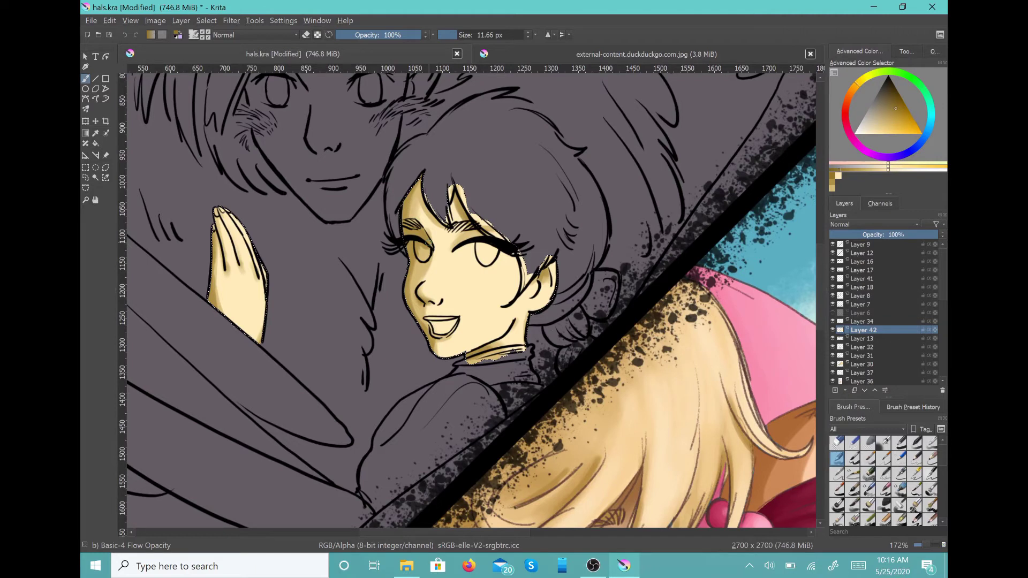
{"action": "left_click_drag", "start_coordinate": [420, 179], "coordinate": [403, 221]}
{"action": "left_click_drag", "start_coordinate": [467, 358], "coordinate": [502, 342]}
{"action": "mouse_move", "coordinate": [455, 184]}
{"action": "left_mouse_down"}
{"action": "mouse_move", "coordinate": [463, 214]}
{"action": "mouse_move", "coordinate": [480, 225]}
{"action": "left_mouse_up"}
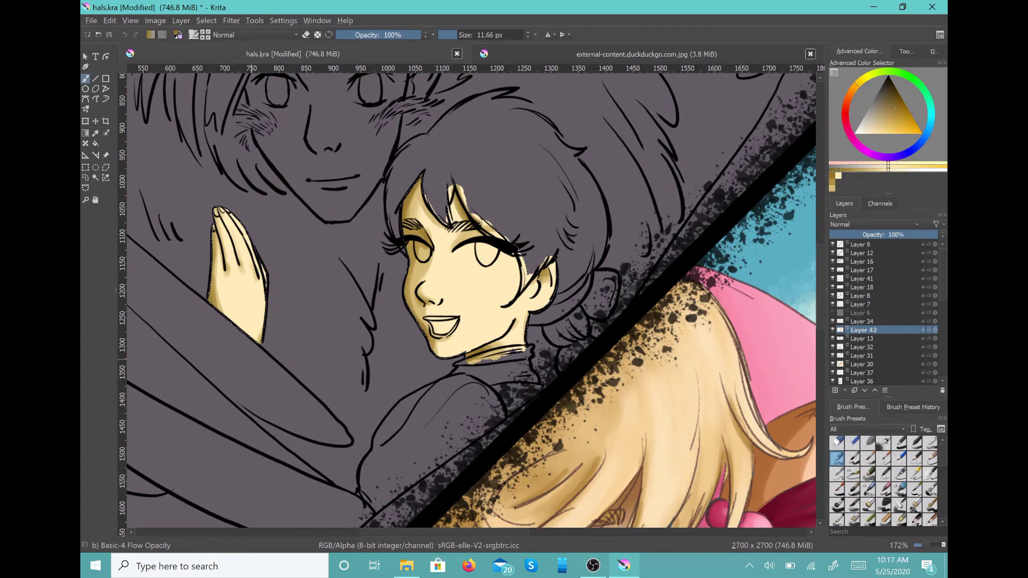
Step: Sample skin tones from the girl's cheek and brow and blend the shading along her chin and neck
{"action": "left_click", "coordinate": [407, 292], "text": "ctrl"}
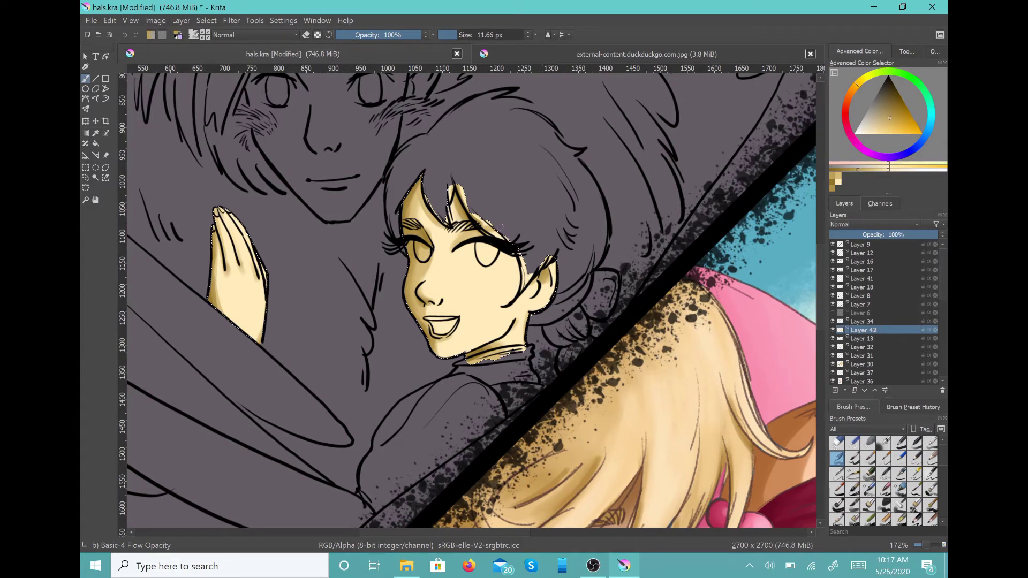
{"action": "left_click", "coordinate": [467, 237], "text": "ctrl"}
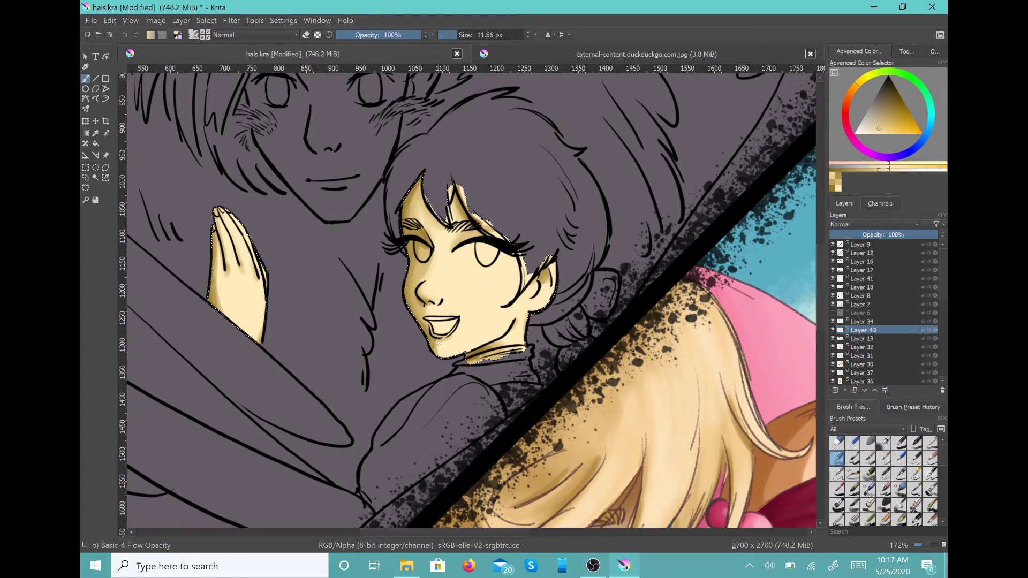
{"action": "left_click_drag", "start_coordinate": [439, 342], "coordinate": [502, 339]}
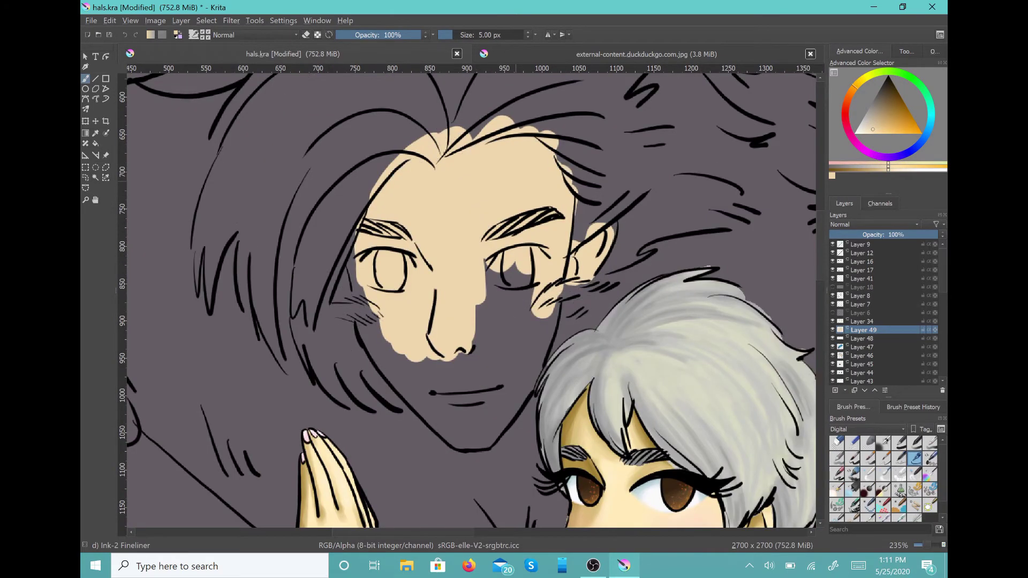
Step: Show Layer 18 and, after toggling the visibility of Layer 8 to check its content, make Layer 8 active
{"action": "left_click", "coordinate": [833, 287]}
{"action": "left_click", "coordinate": [833, 296]}
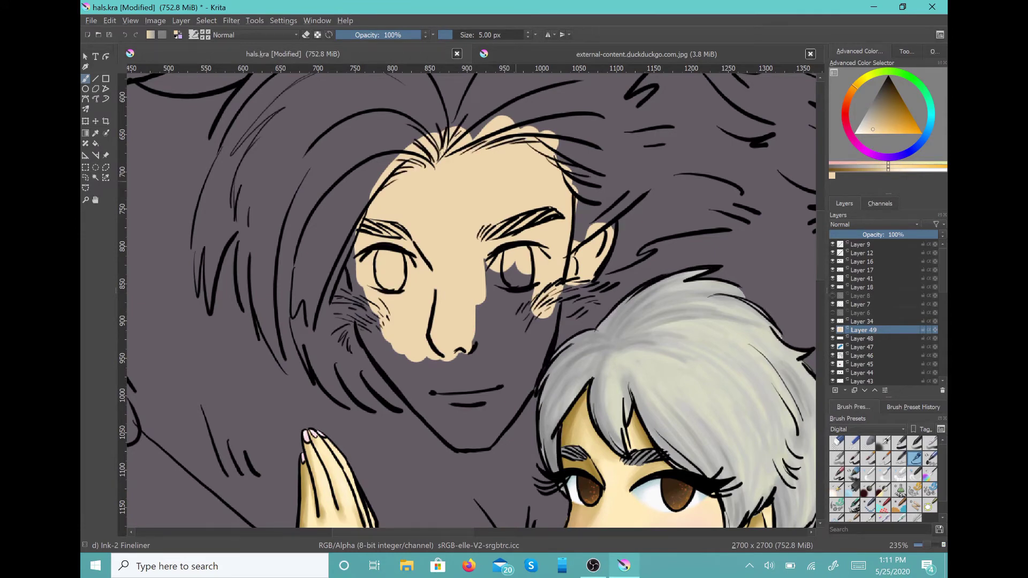
{"action": "left_click", "coordinate": [833, 296]}
{"action": "left_click", "coordinate": [862, 296]}
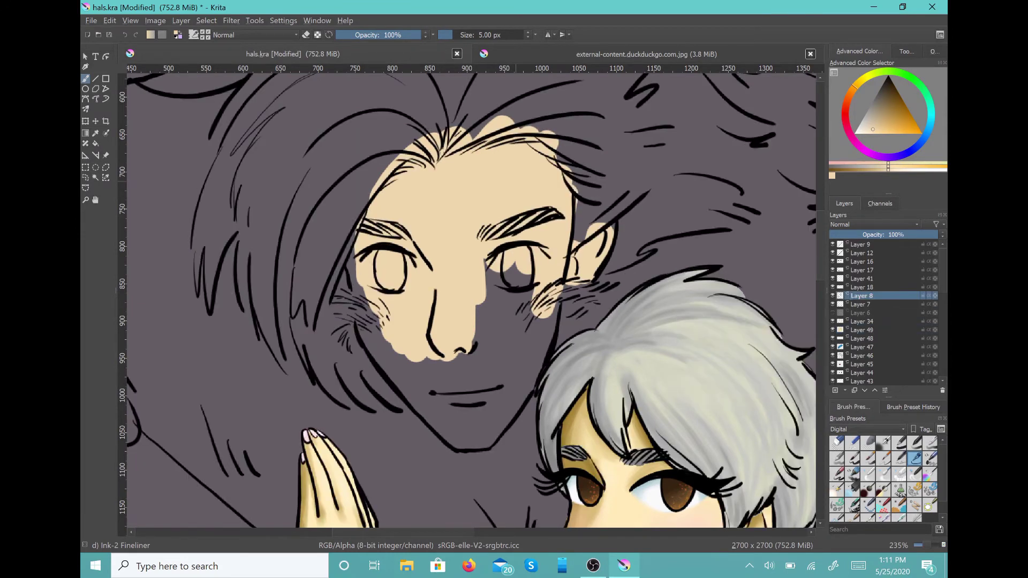
Step: Pick the Eraser Circle brush with the preset filter set to All, and close the Brush Presets docker
{"action": "left_click", "coordinate": [837, 444]}
{"action": "left_click", "coordinate": [846, 429]}
{"action": "left_click", "coordinate": [844, 422]}
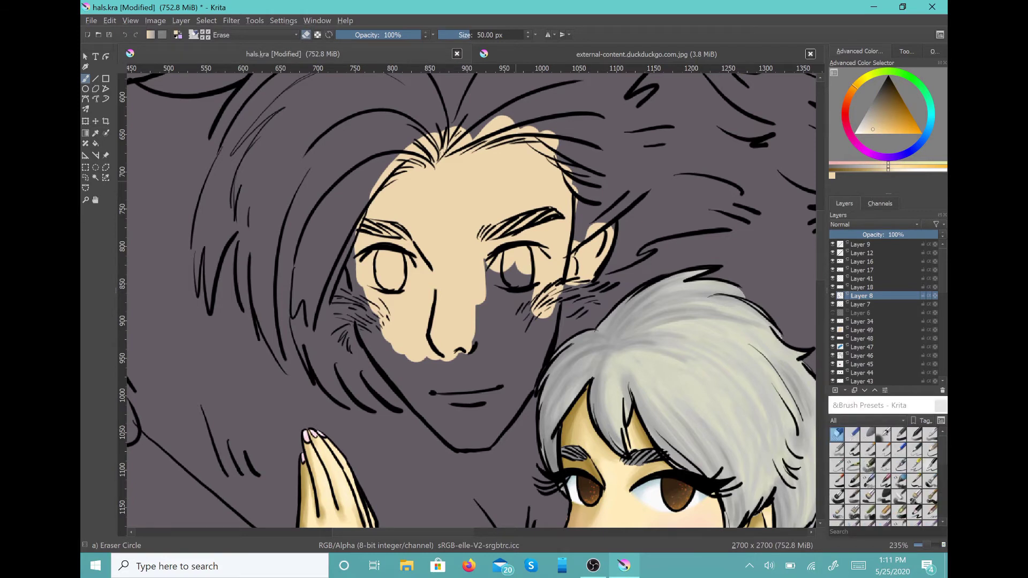
{"action": "left_click", "coordinate": [866, 421]}
{"action": "left_click", "coordinate": [857, 421]}
{"action": "left_click", "coordinate": [941, 406]}
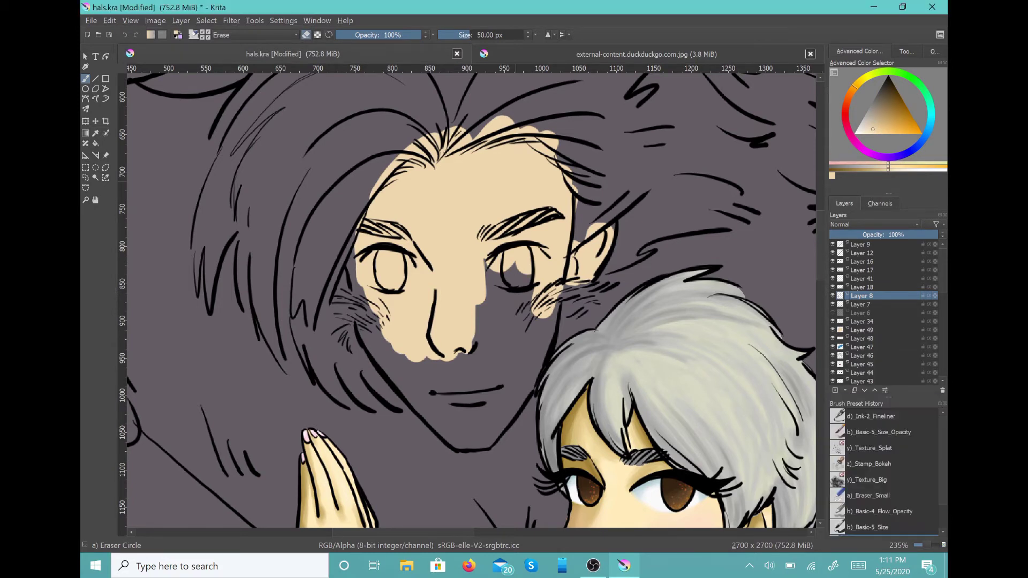
Step: Detach the Brush Preset History docker and close it
{"action": "mouse_move", "coordinate": [885, 399]}
{"action": "left_mouse_down"}
{"action": "mouse_move", "coordinate": [886, 455]}
{"action": "mouse_move", "coordinate": [886, 389]}
{"action": "left_mouse_up"}
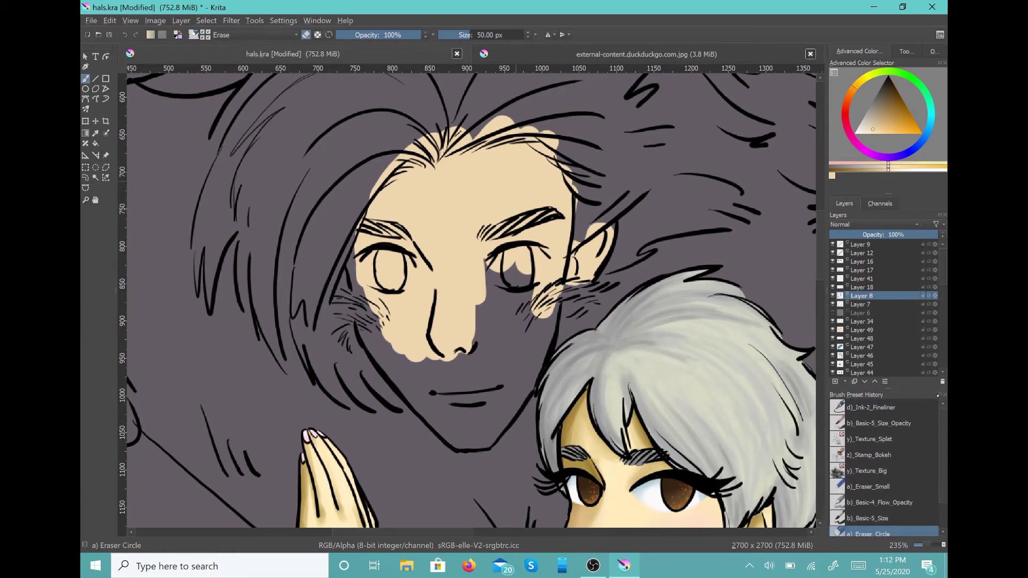
{"action": "left_click", "coordinate": [939, 397]}
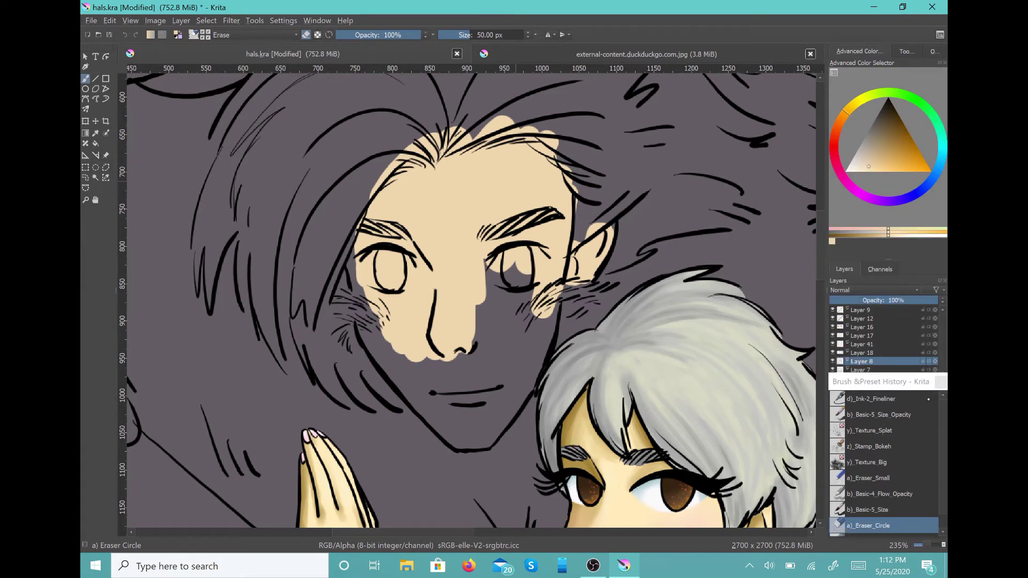
{"action": "left_click", "coordinate": [916, 384]}
{"action": "left_click", "coordinate": [941, 382]}
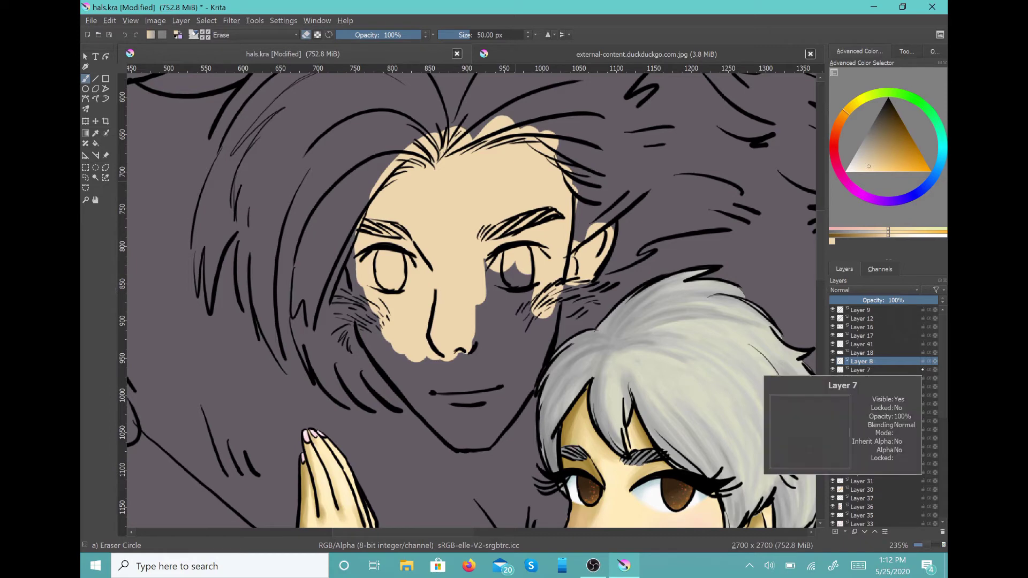
Step: Show the Brush Presets docker again, dock it beneath Layers and resize it so more of the layer list fits
{"action": "left_click", "coordinate": [279, 20]}
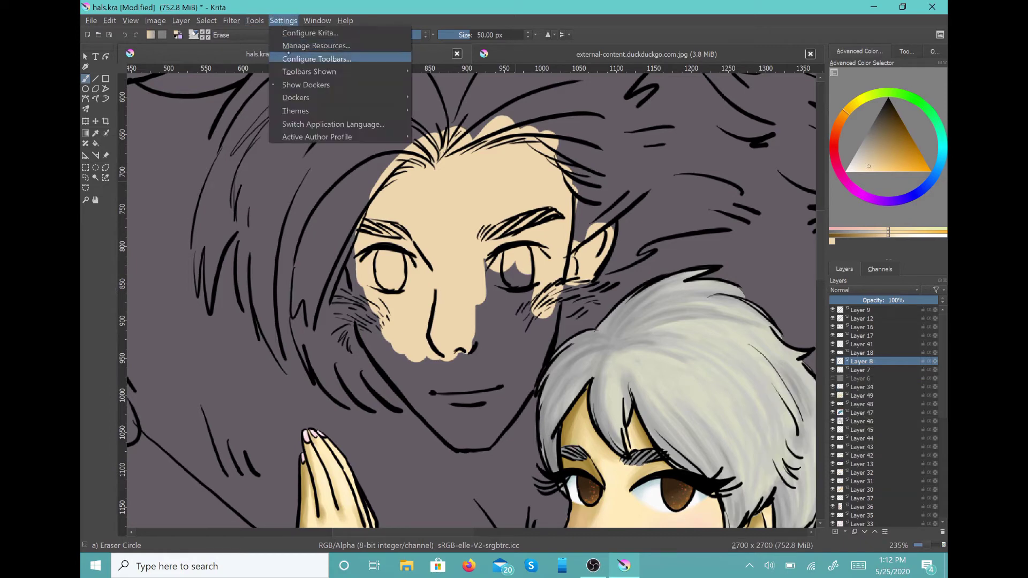
{"action": "mouse_move", "coordinate": [300, 97]}
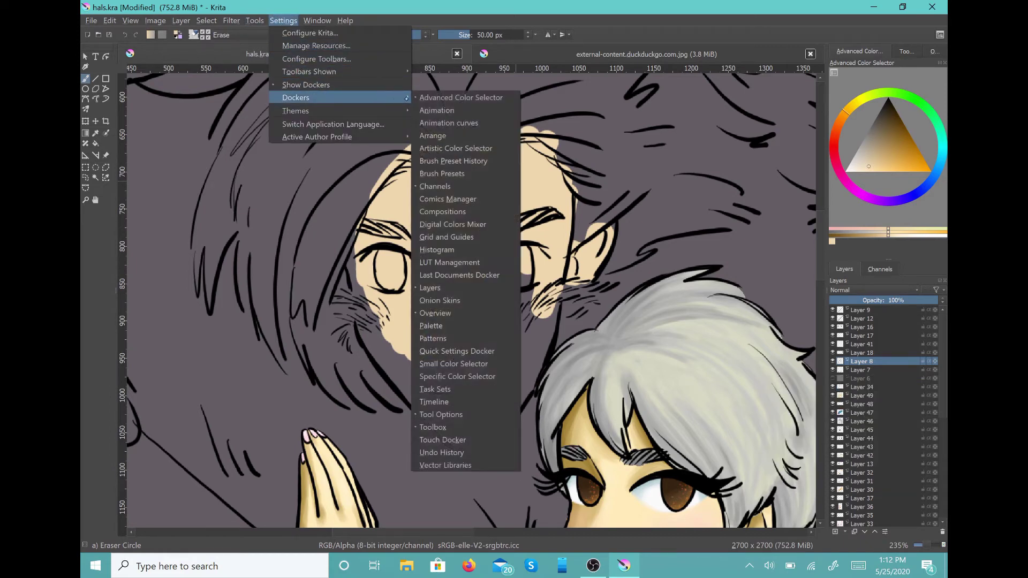
{"action": "left_click", "coordinate": [457, 174]}
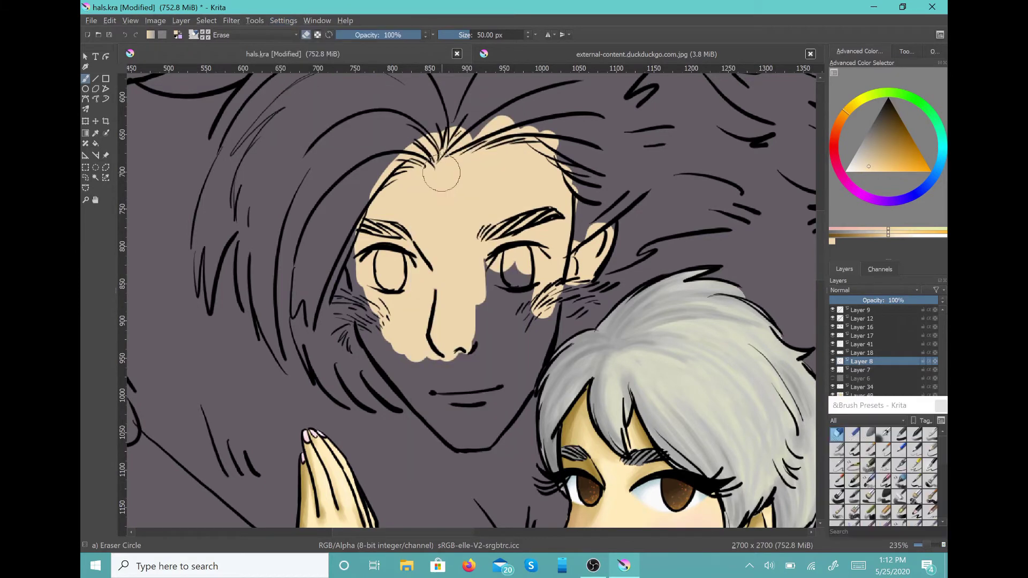
{"action": "mouse_move", "coordinate": [921, 405]}
{"action": "left_mouse_down"}
{"action": "mouse_move", "coordinate": [905, 464]}
{"action": "mouse_move", "coordinate": [926, 447]}
{"action": "mouse_move", "coordinate": [927, 470]}
{"action": "mouse_move", "coordinate": [883, 300]}
{"action": "left_mouse_up"}
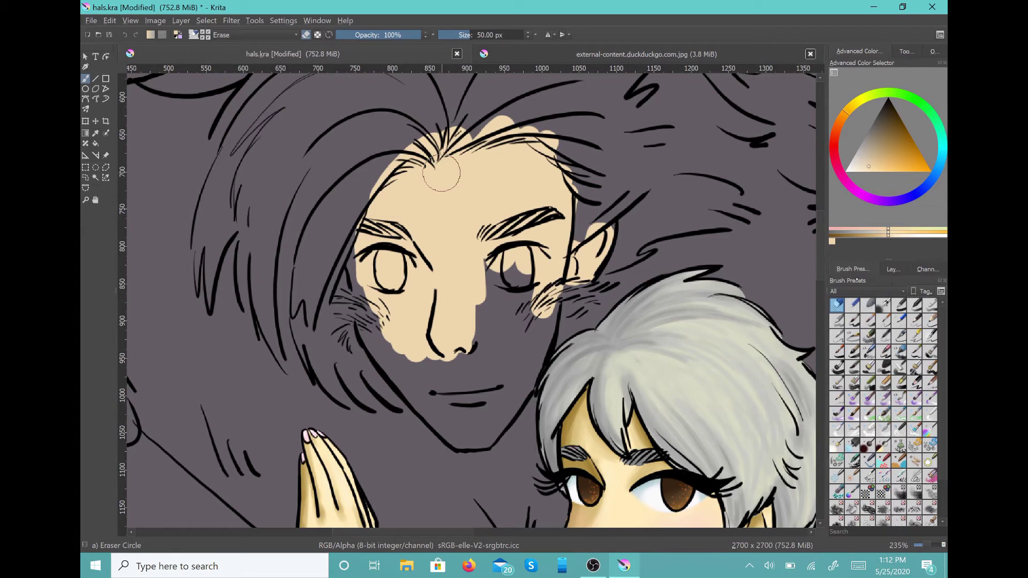
{"action": "mouse_move", "coordinate": [857, 270]}
{"action": "left_mouse_down"}
{"action": "mouse_move", "coordinate": [837, 279]}
{"action": "mouse_move", "coordinate": [869, 342]}
{"action": "mouse_move", "coordinate": [871, 526]}
{"action": "left_mouse_up"}
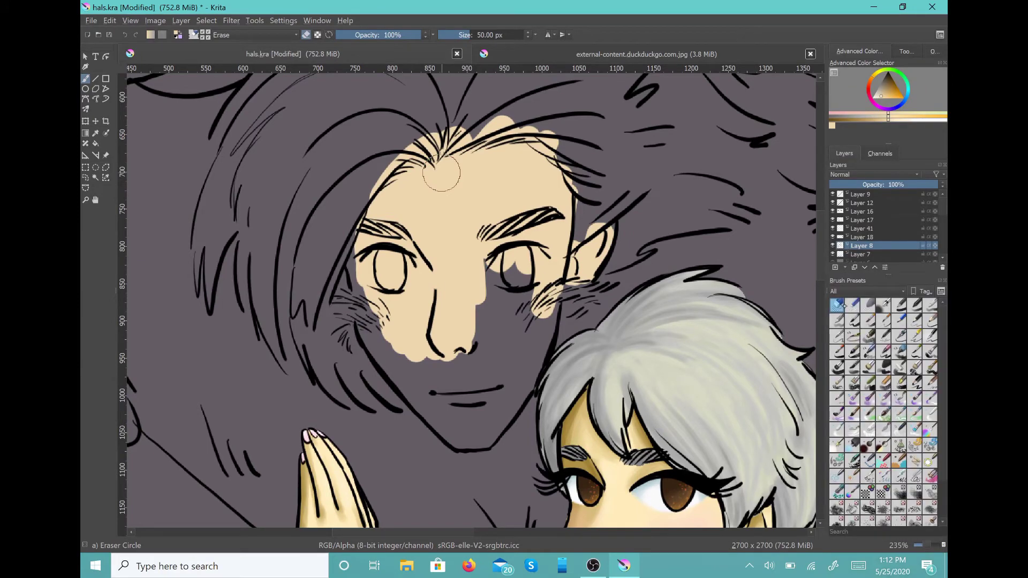
{"action": "mouse_move", "coordinate": [886, 274]}
{"action": "left_mouse_down"}
{"action": "mouse_move", "coordinate": [882, 435]}
{"action": "mouse_move", "coordinate": [881, 397]}
{"action": "left_mouse_up"}
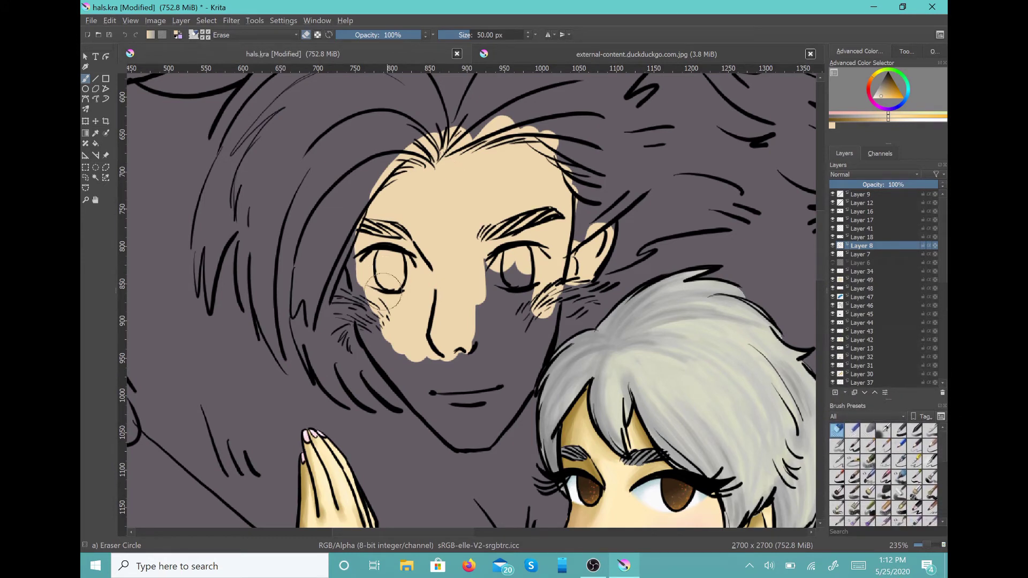
Step: Try a 7.64 px eraser stroke beside the man's eye on Layer 8, and make Layer 18 active
{"action": "left_click_drag", "start_coordinate": [445, 37], "coordinate": [455, 48]}
{"action": "left_click_drag", "start_coordinate": [376, 289], "coordinate": [382, 292]}
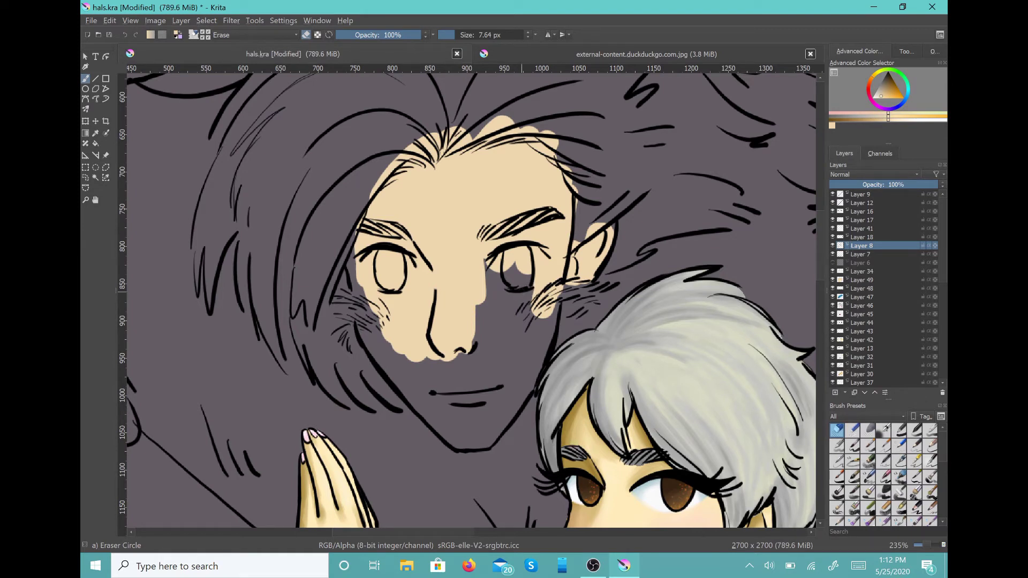
{"action": "key", "text": "Page_Up"}
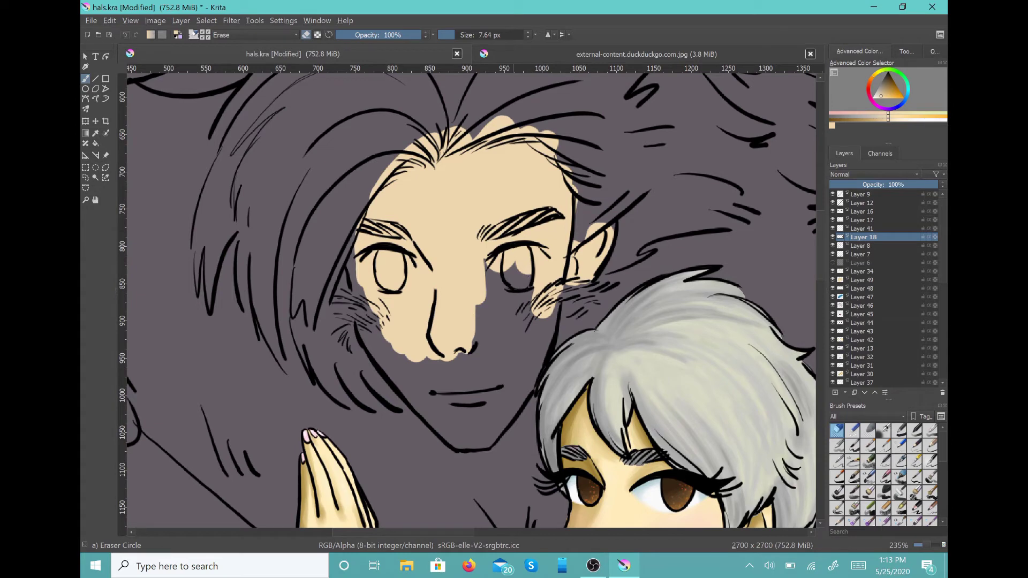
{"action": "scroll", "coordinate": [589, 267], "scroll_direction": "down", "scroll_amount": 1}
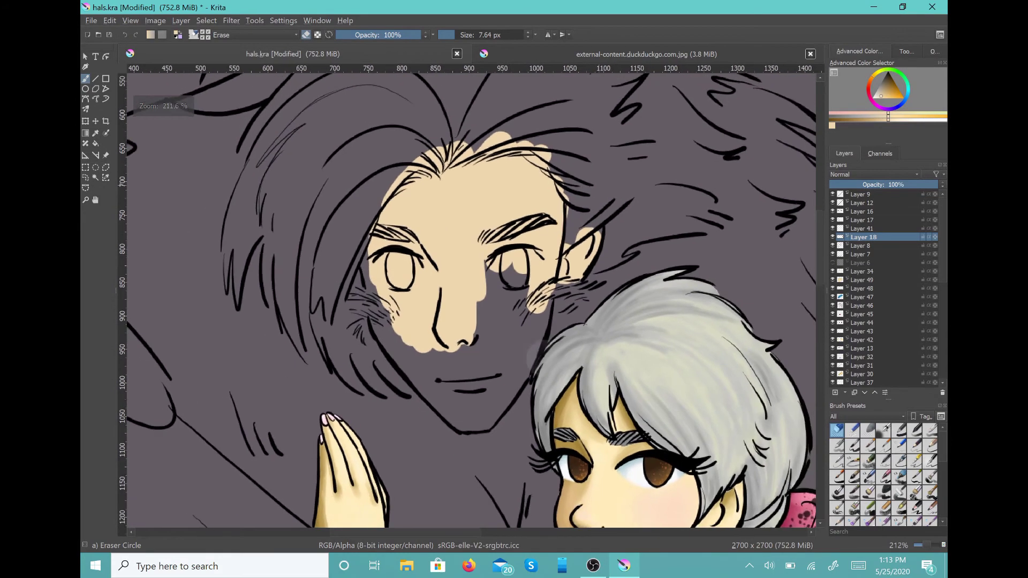
{"action": "scroll", "coordinate": [589, 268], "scroll_direction": "up", "scroll_amount": 1}
{"action": "scroll", "coordinate": [557, 161], "scroll_direction": "up", "scroll_amount": 1}
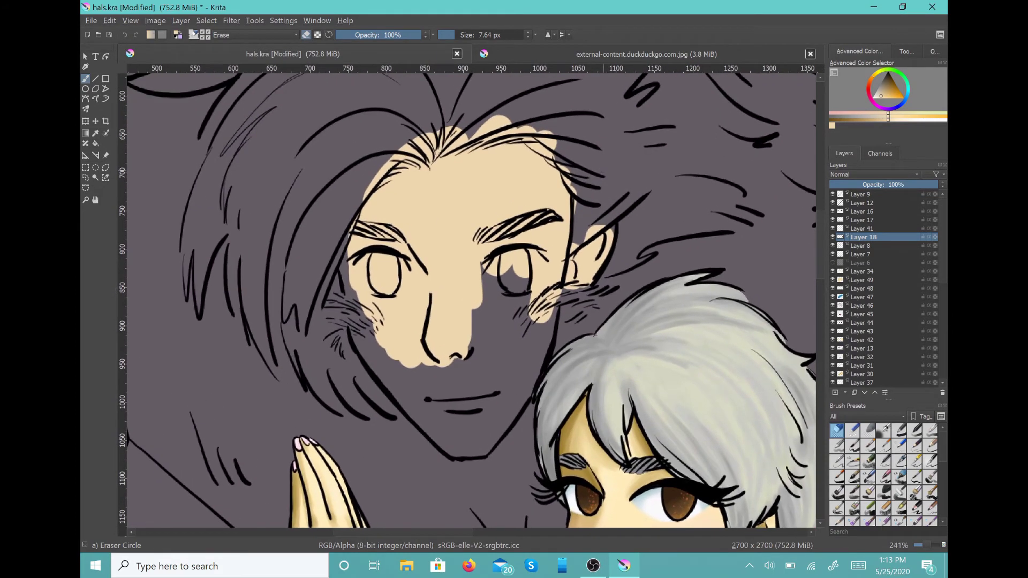
Step: Make Layer 49 active and paint the unfilled cheek and lower face of the man in the skin tone with the 40 px Basic-5 Size brush
{"action": "left_click", "coordinate": [864, 280]}
{"action": "left_click", "coordinate": [832, 280]}
{"action": "left_click", "coordinate": [833, 280]}
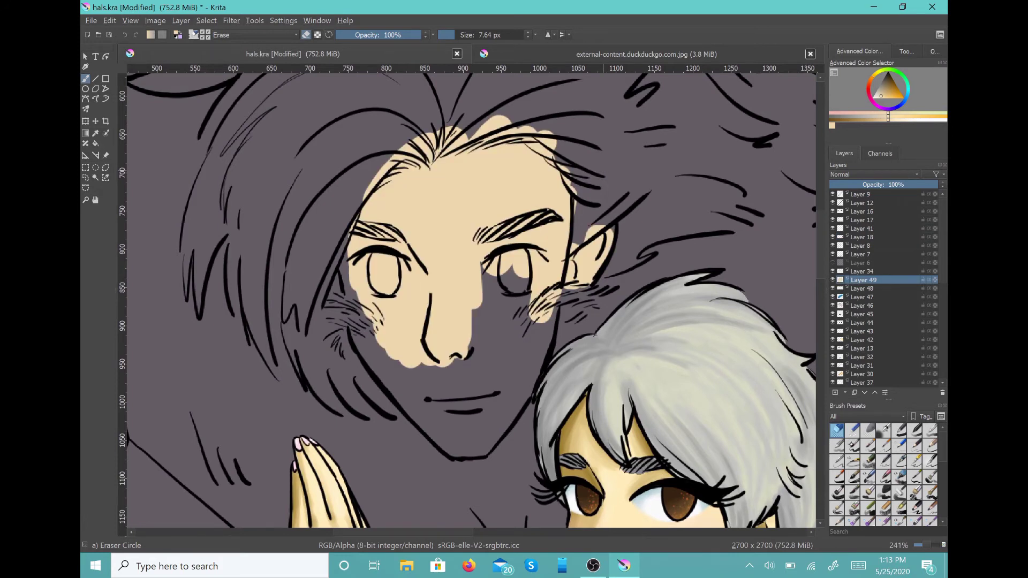
{"action": "left_click", "coordinate": [852, 445]}
{"action": "left_click", "coordinate": [95, 133]}
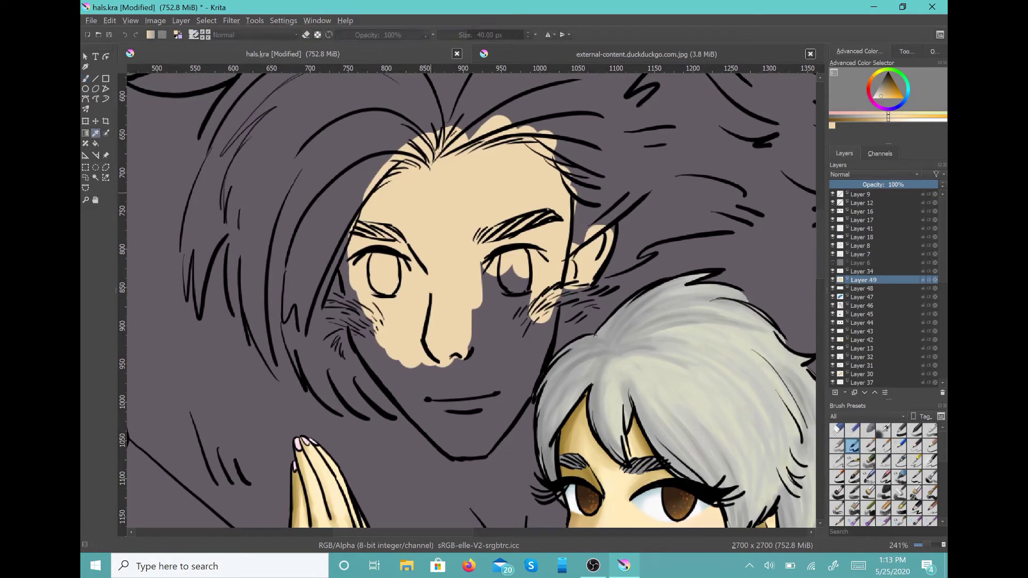
{"action": "key", "text": "b"}
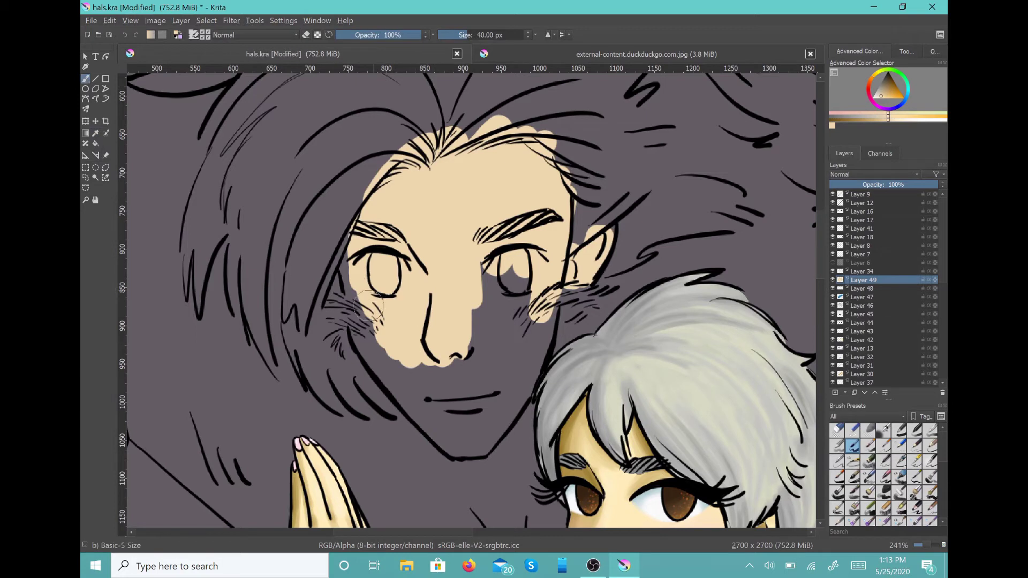
{"action": "mouse_move", "coordinate": [350, 252]}
{"action": "left_mouse_down"}
{"action": "mouse_move", "coordinate": [343, 273]}
{"action": "mouse_move", "coordinate": [349, 292]}
{"action": "mouse_move", "coordinate": [360, 287]}
{"action": "mouse_move", "coordinate": [370, 356]}
{"action": "mouse_move", "coordinate": [429, 417]}
{"action": "mouse_move", "coordinate": [414, 352]}
{"action": "mouse_move", "coordinate": [454, 290]}
{"action": "mouse_move", "coordinate": [480, 353]}
{"action": "mouse_move", "coordinate": [511, 326]}
{"action": "mouse_move", "coordinate": [534, 337]}
{"action": "mouse_move", "coordinate": [546, 321]}
{"action": "mouse_move", "coordinate": [541, 346]}
{"action": "mouse_move", "coordinate": [549, 309]}
{"action": "mouse_move", "coordinate": [513, 399]}
{"action": "mouse_move", "coordinate": [515, 388]}
{"action": "mouse_move", "coordinate": [482, 413]}
{"action": "mouse_move", "coordinate": [482, 403]}
{"action": "mouse_move", "coordinate": [428, 423]}
{"action": "mouse_move", "coordinate": [408, 403]}
{"action": "mouse_move", "coordinate": [456, 452]}
{"action": "mouse_move", "coordinate": [475, 420]}
{"action": "mouse_move", "coordinate": [475, 442]}
{"action": "mouse_move", "coordinate": [487, 428]}
{"action": "left_mouse_up"}
{"action": "left_click_drag", "start_coordinate": [486, 428], "coordinate": [488, 417]}
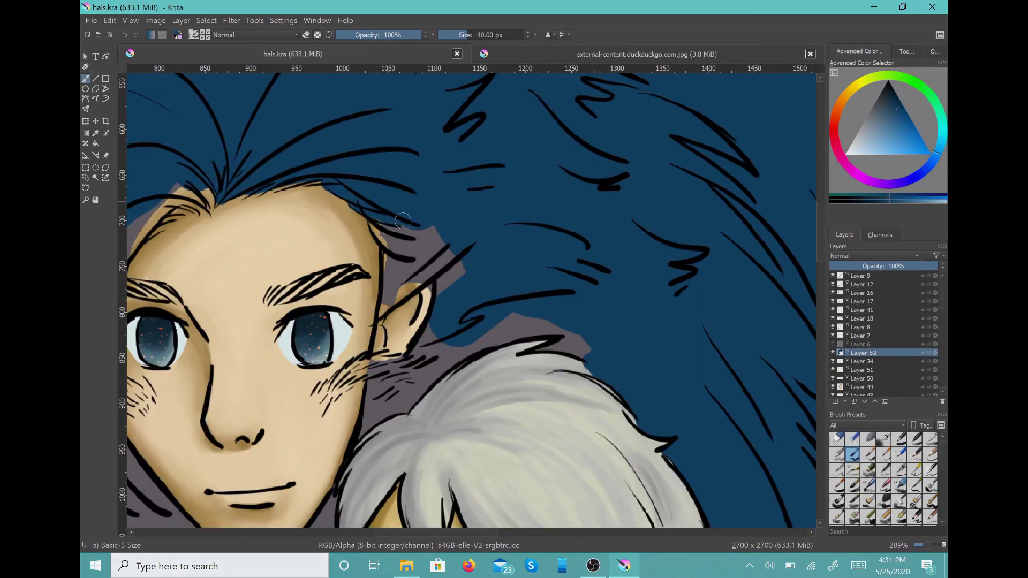
Step: Fill the gaps in the man's hair above the ear and along the forehead hairline with dark blue on Layer 52
{"action": "mouse_move", "coordinate": [403, 220]}
{"action": "left_mouse_down"}
{"action": "mouse_move", "coordinate": [382, 232]}
{"action": "mouse_move", "coordinate": [466, 266]}
{"action": "left_mouse_up"}
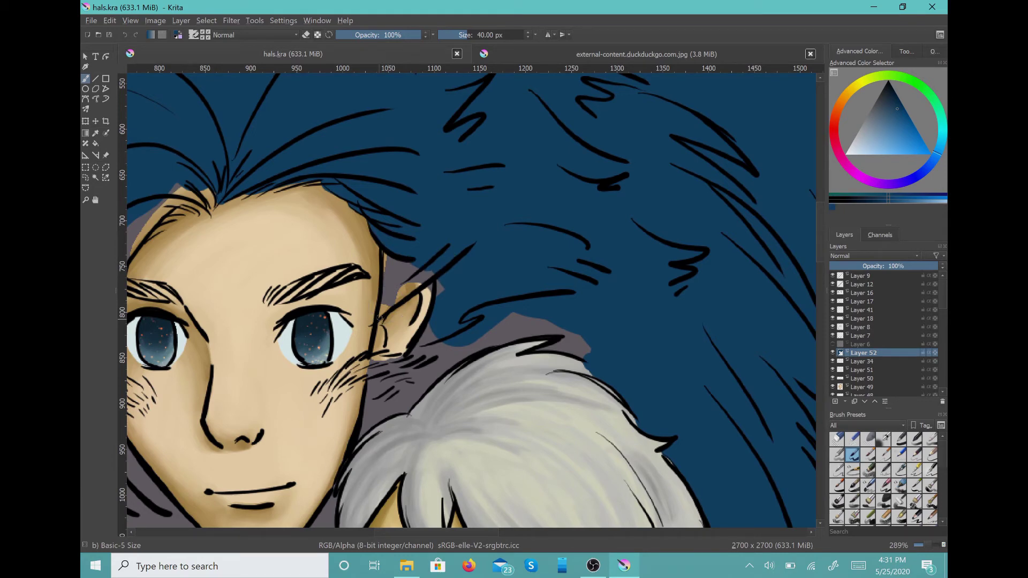
{"action": "left_click_drag", "start_coordinate": [380, 318], "coordinate": [408, 250]}
{"action": "scroll", "coordinate": [408, 216], "scroll_direction": "up", "scroll_amount": 2}
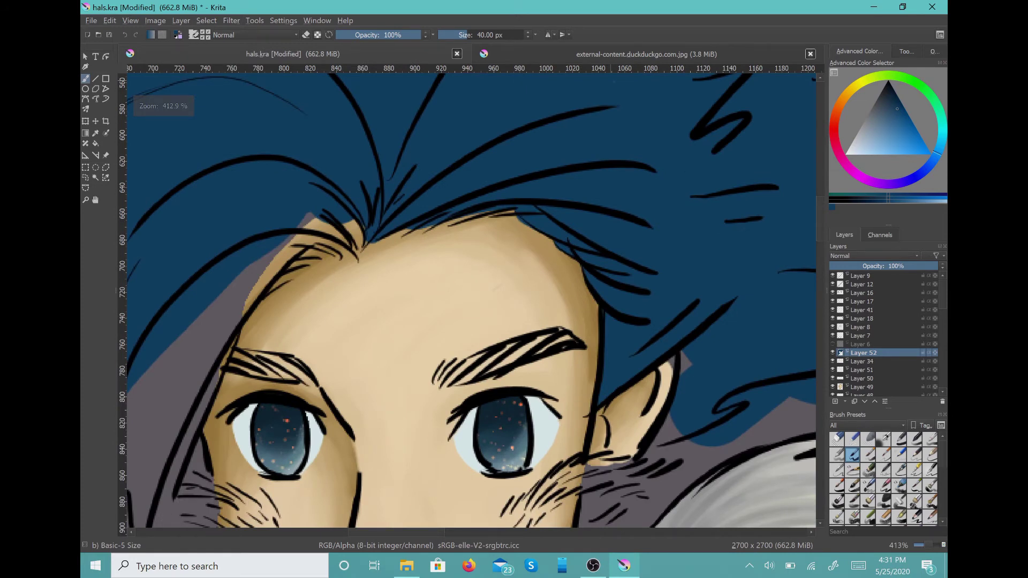
{"action": "scroll", "coordinate": [514, 229], "scroll_direction": "up", "scroll_amount": 1}
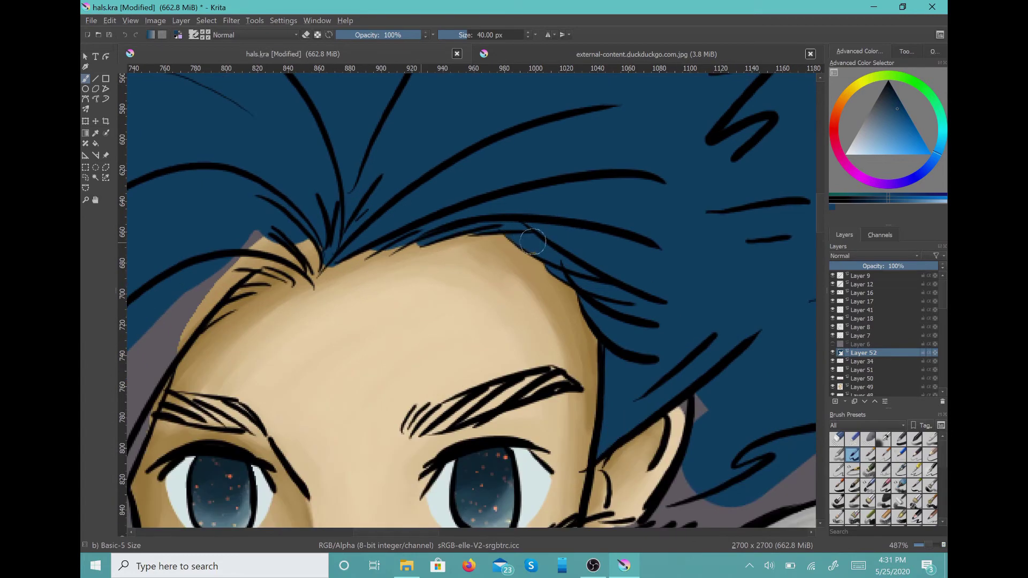
{"action": "left_click_drag", "start_coordinate": [354, 256], "coordinate": [383, 249]}
{"action": "left_click_drag", "start_coordinate": [292, 265], "coordinate": [224, 303]}
{"action": "scroll", "coordinate": [568, 272], "scroll_direction": "down", "scroll_amount": 2}
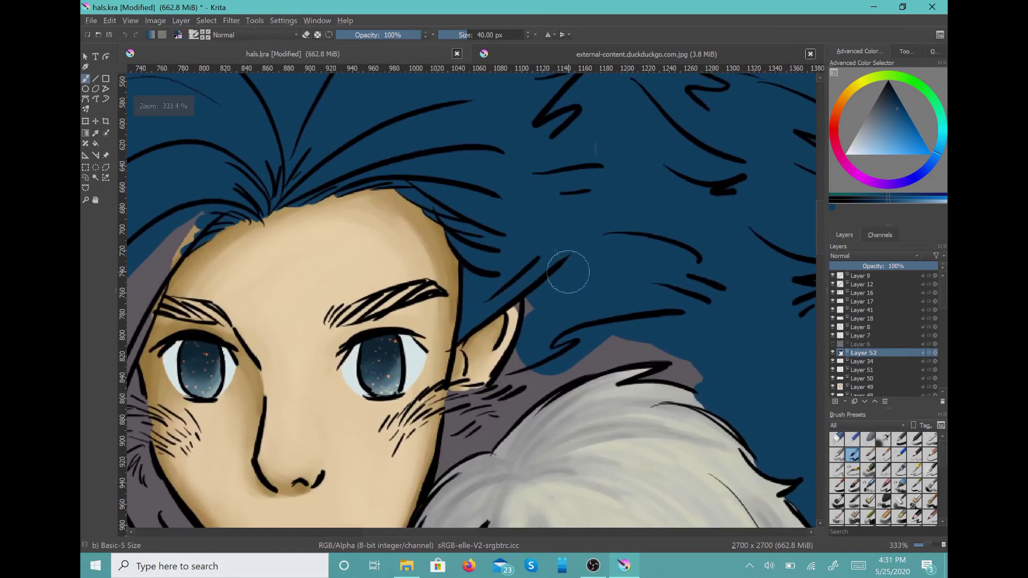
Step: Paint dark blue behind the man's ear, over the cheek tuft below it and along the upper outline of the girl's hair
{"action": "scroll", "coordinate": [568, 272], "scroll_direction": "up", "scroll_amount": 3, "text": "ctrl"}
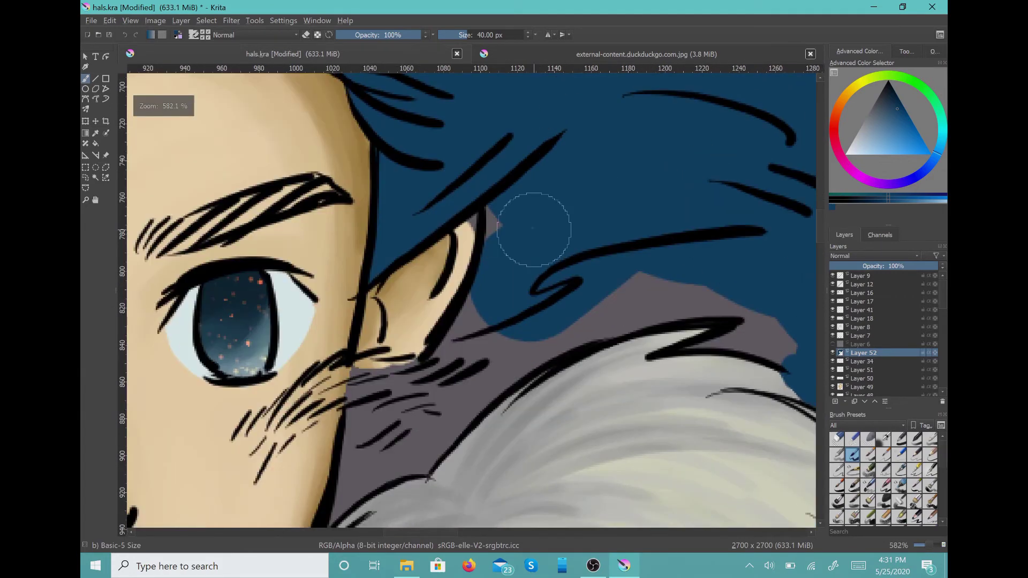
{"action": "scroll", "coordinate": [526, 189], "scroll_direction": "down", "scroll_amount": 1, "text": "ctrl"}
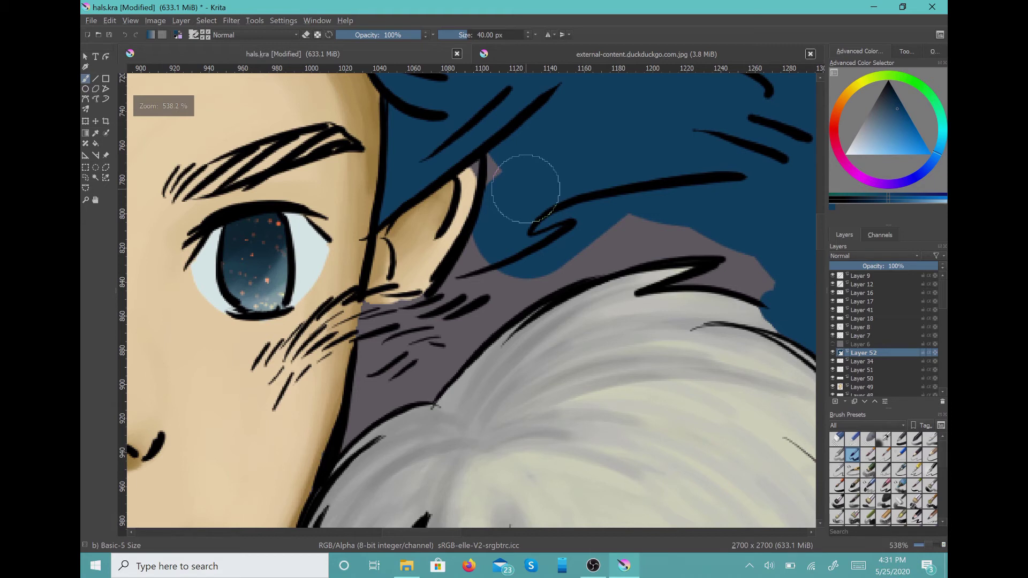
{"action": "left_click_drag", "start_coordinate": [525, 189], "coordinate": [319, 351]}
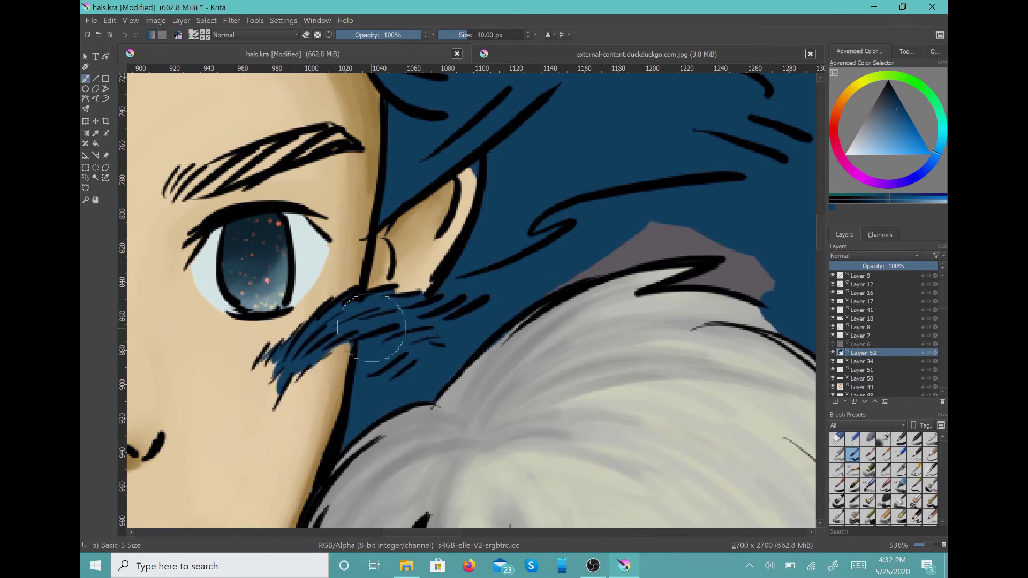
{"action": "scroll", "coordinate": [412, 352], "scroll_direction": "down", "scroll_amount": 1}
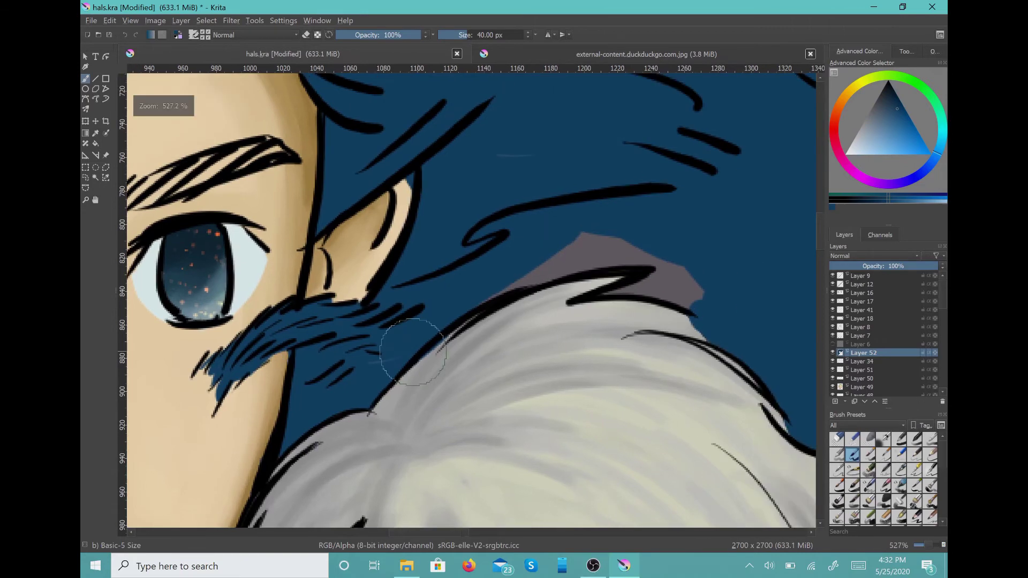
{"action": "scroll", "coordinate": [413, 352], "scroll_direction": "up", "scroll_amount": 1}
{"action": "left_click_drag", "start_coordinate": [368, 285], "coordinate": [322, 313]}
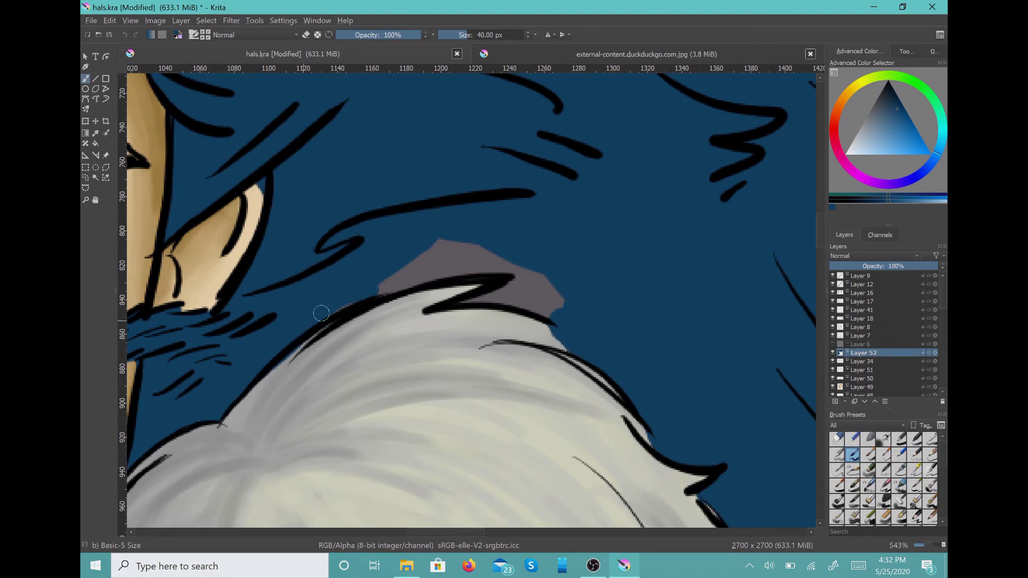
Step: Fill the man's eyebrows, the hair beside his face and the tuft on his other cheek with dark blue
{"action": "scroll", "coordinate": [322, 313], "scroll_direction": "down", "scroll_amount": 2}
{"action": "mouse_move", "coordinate": [413, 229]}
{"action": "left_mouse_down"}
{"action": "mouse_move", "coordinate": [370, 225]}
{"action": "mouse_move", "coordinate": [431, 247]}
{"action": "left_mouse_up"}
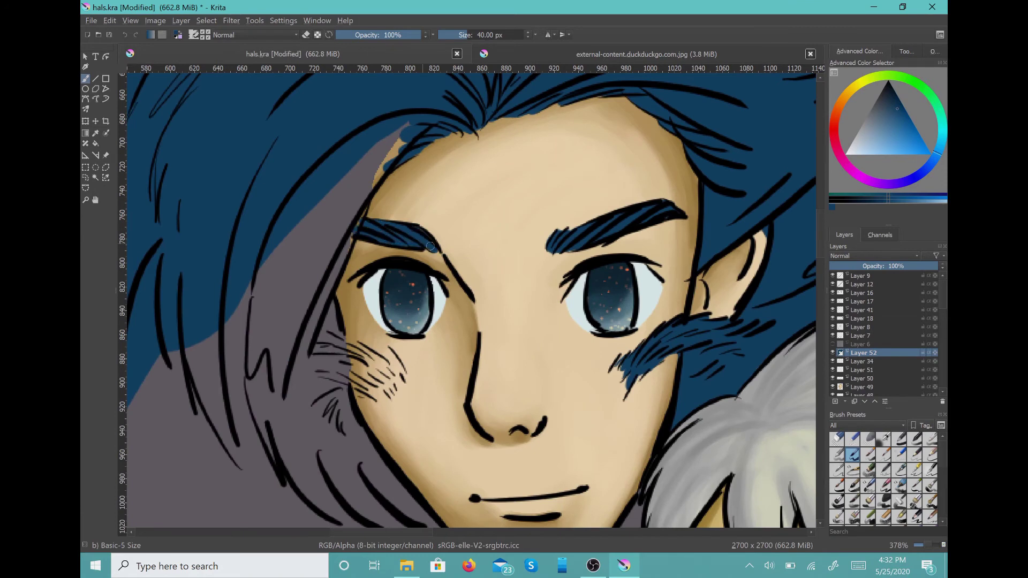
{"action": "left_click_drag", "start_coordinate": [337, 212], "coordinate": [406, 126]}
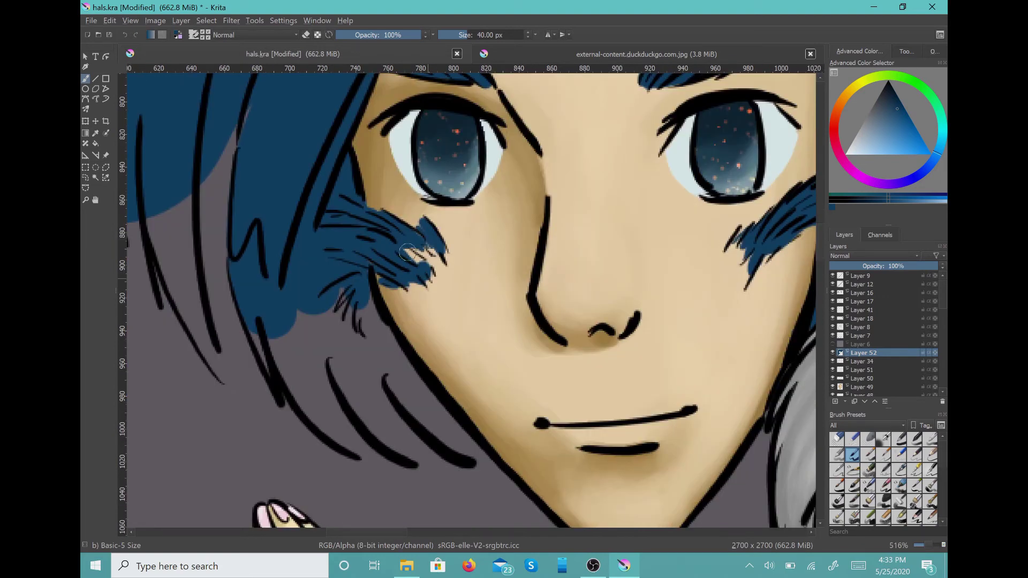
{"action": "left_click_drag", "start_coordinate": [408, 252], "coordinate": [431, 259]}
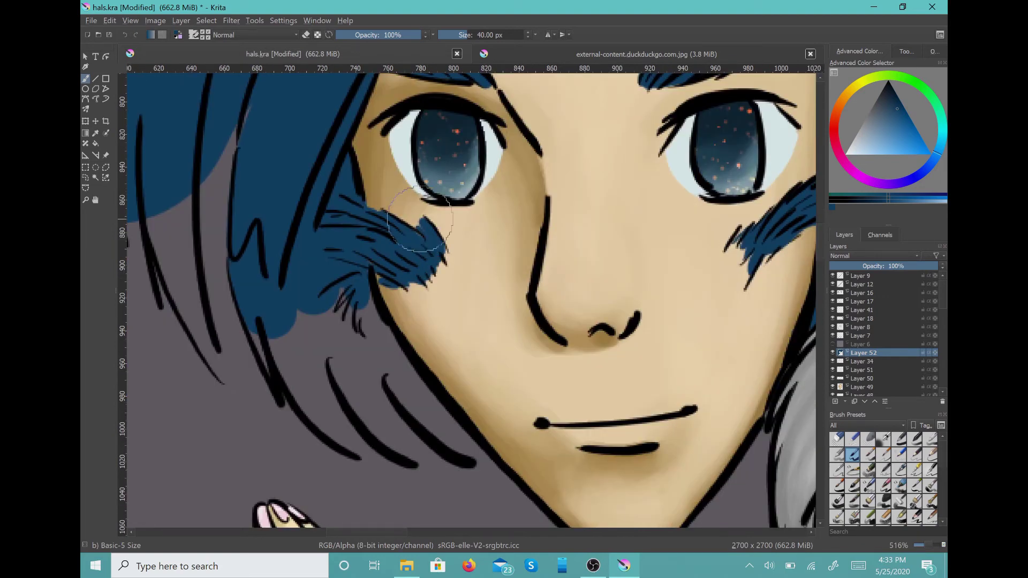
{"action": "left_click_drag", "start_coordinate": [420, 218], "coordinate": [369, 243]}
Step: Fill the man's lower hair, the area below his chin and the gap beside the girl's face with dark blue
{"action": "left_click_drag", "start_coordinate": [476, 472], "coordinate": [298, 275]}
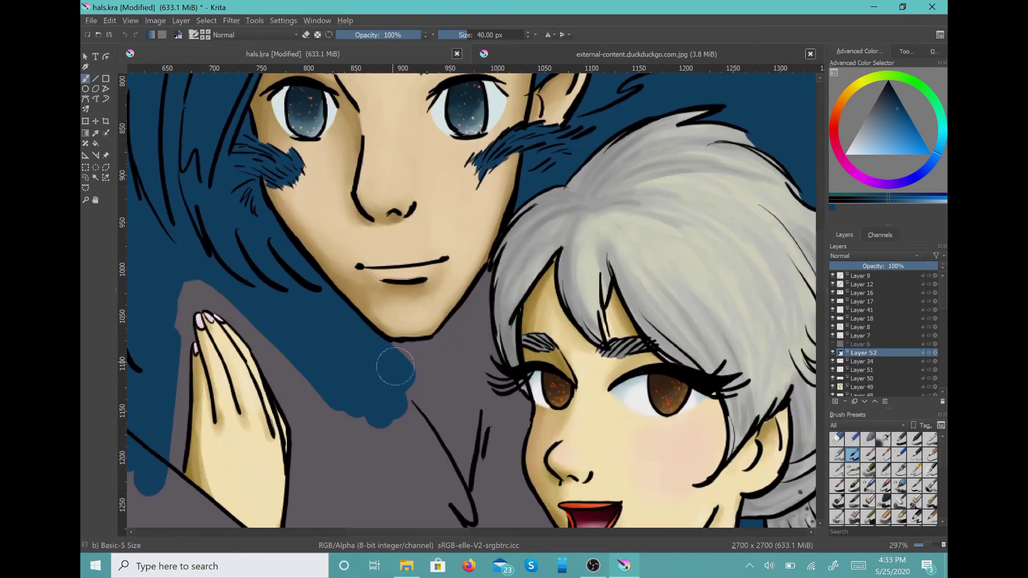
{"action": "mouse_move", "coordinate": [395, 366]}
{"action": "left_mouse_down"}
{"action": "mouse_move", "coordinate": [373, 440]}
{"action": "mouse_move", "coordinate": [394, 352]}
{"action": "mouse_move", "coordinate": [435, 352]}
{"action": "left_mouse_up"}
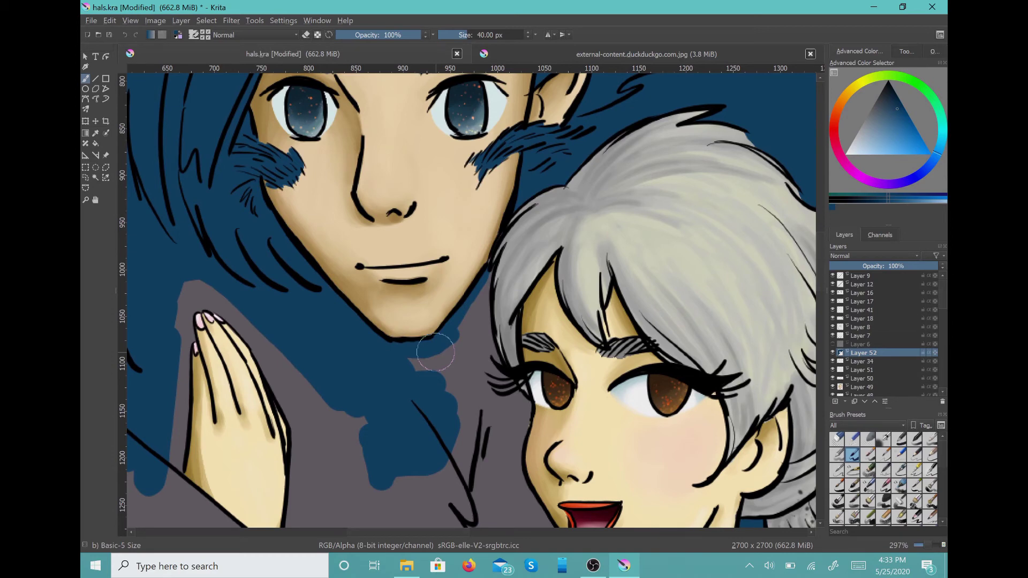
{"action": "left_click_drag", "start_coordinate": [436, 352], "coordinate": [403, 331]}
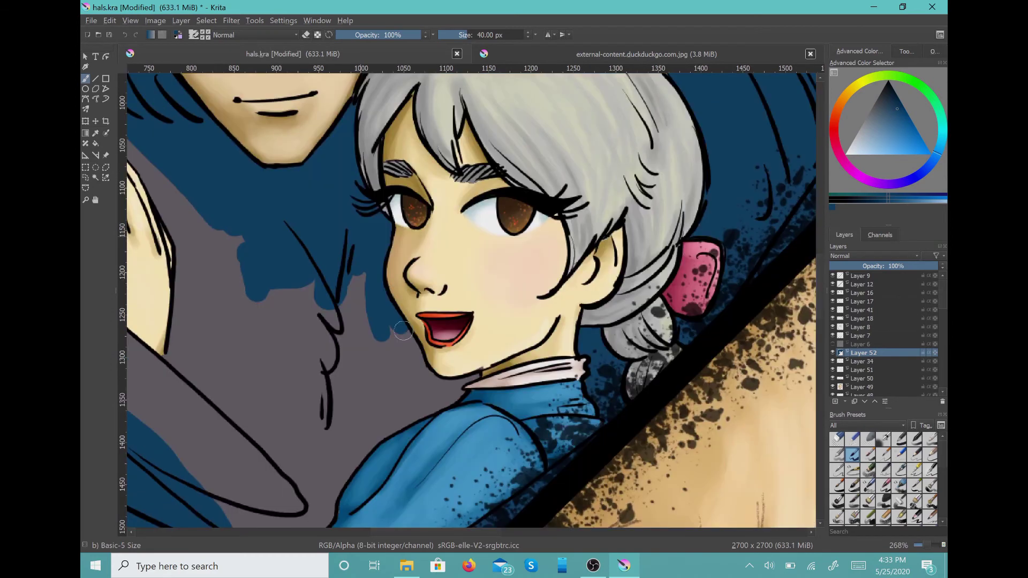
{"action": "scroll", "coordinate": [404, 331], "scroll_direction": "up", "scroll_amount": 2}
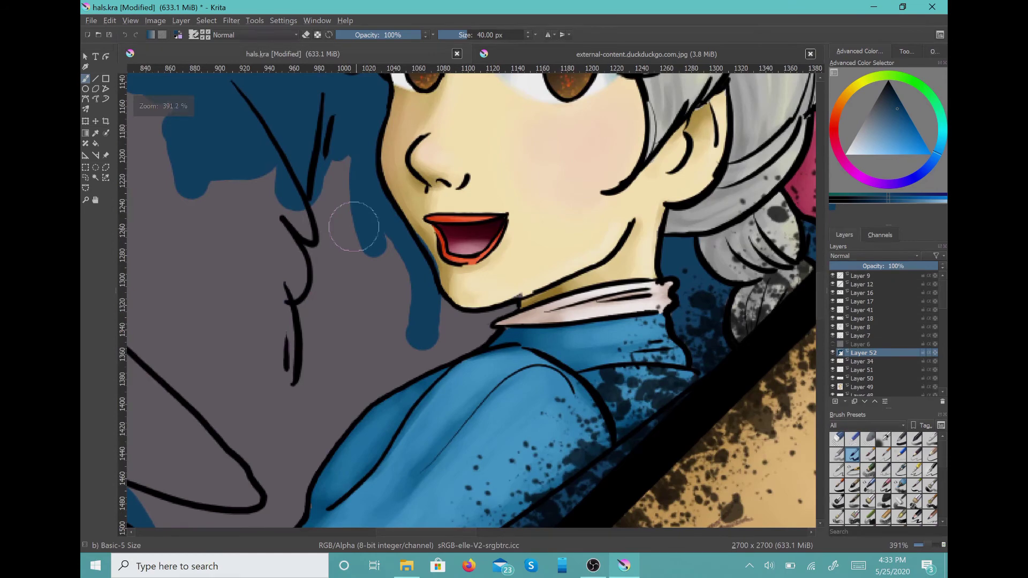
{"action": "key", "text": "/"}
{"action": "scroll", "coordinate": [364, 322], "scroll_direction": "up", "scroll_amount": 2}
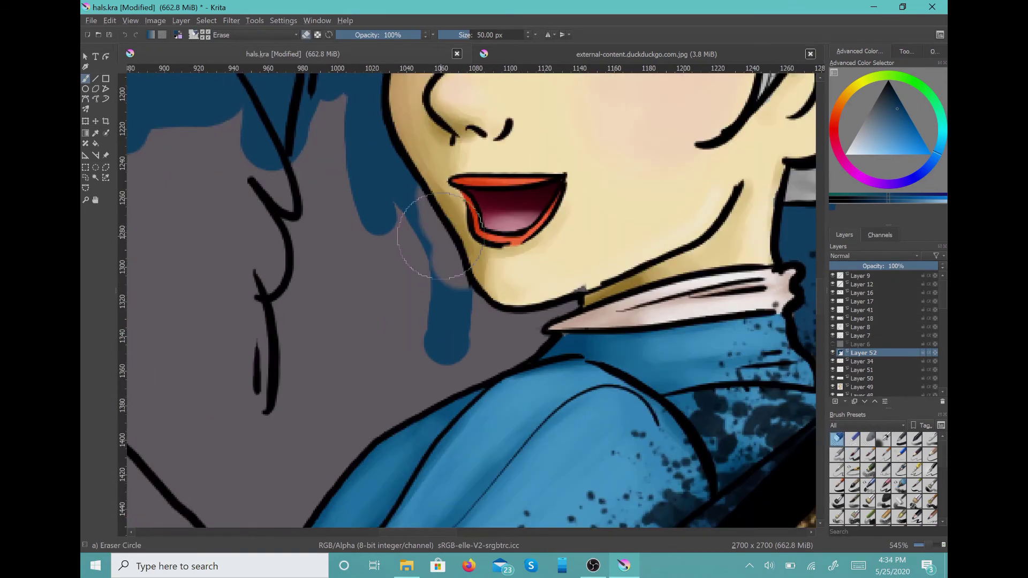
{"action": "key", "text": "ctrl+z"}
{"action": "key", "text": "/"}
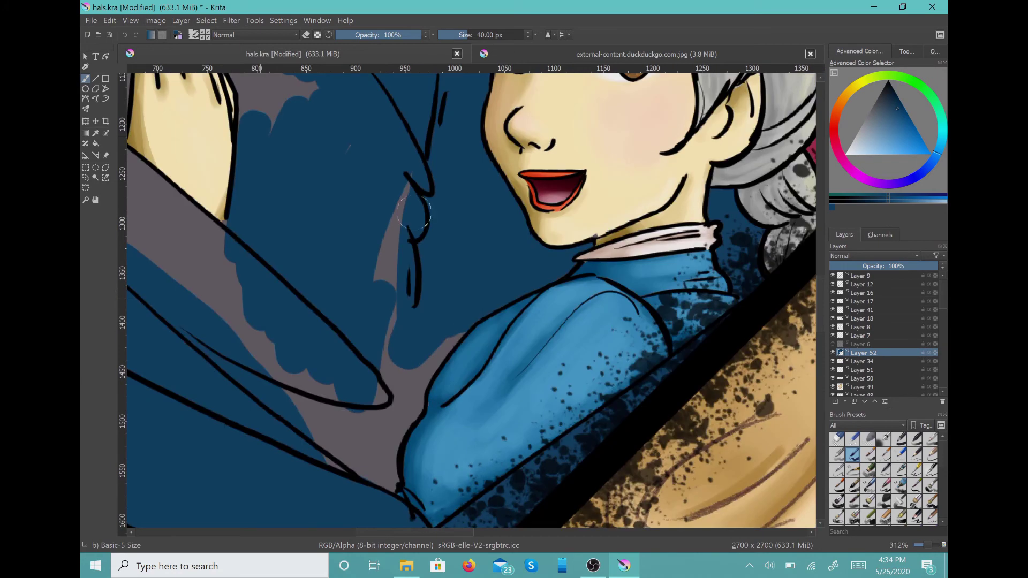
Step: Fill the gaps beside the chest feather lines, along the girl's sleeve and inside the lower wing feathers with dark blue
{"action": "left_click_drag", "start_coordinate": [414, 212], "coordinate": [418, 286]}
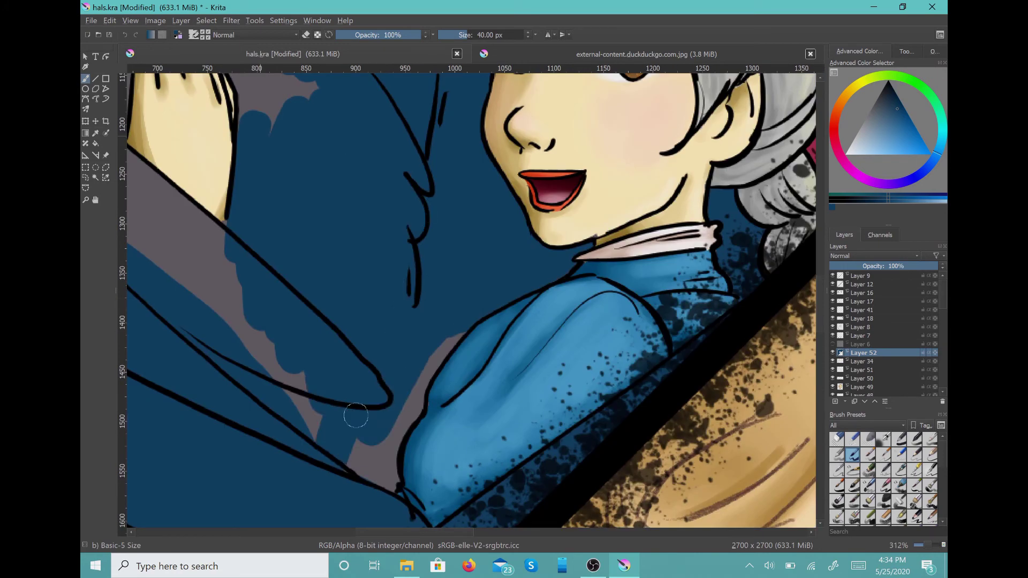
{"action": "mouse_move", "coordinate": [357, 416]}
{"action": "left_mouse_down"}
{"action": "mouse_move", "coordinate": [453, 331]}
{"action": "mouse_move", "coordinate": [399, 428]}
{"action": "left_mouse_up"}
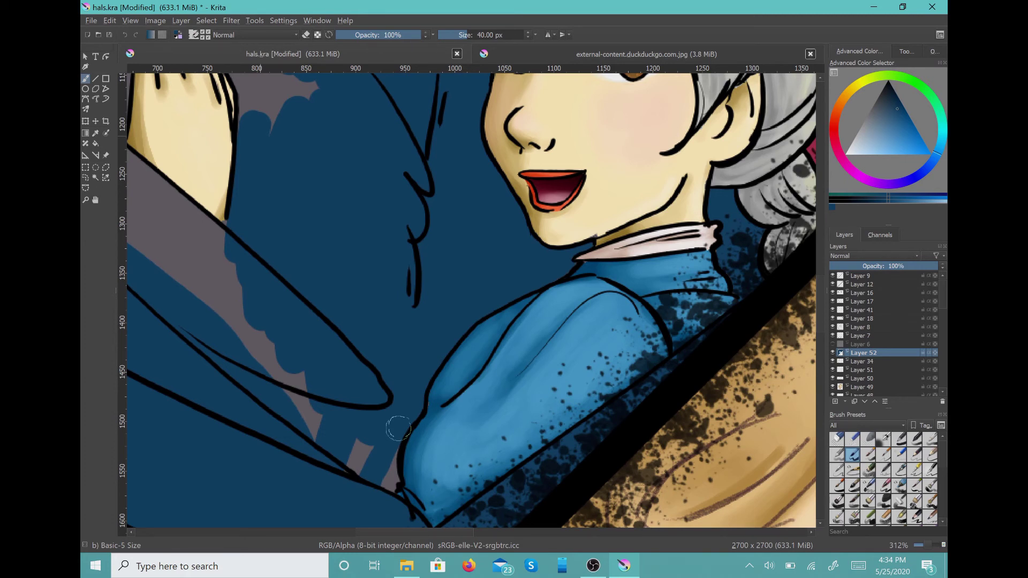
{"action": "left_click_drag", "start_coordinate": [399, 428], "coordinate": [404, 301]}
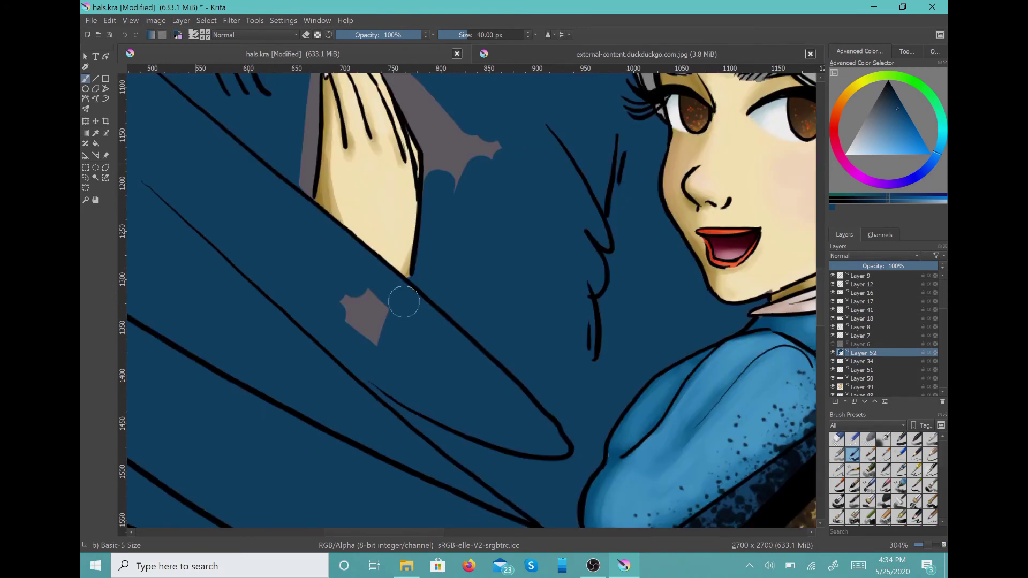
Step: Fill the unpainted area around the man's raised hand and fingertips with dark blue on Layer 52
{"action": "scroll", "coordinate": [252, 264], "scroll_direction": "up", "scroll_amount": 3}
{"action": "scroll", "coordinate": [248, 253], "scroll_direction": "up", "scroll_amount": 2}
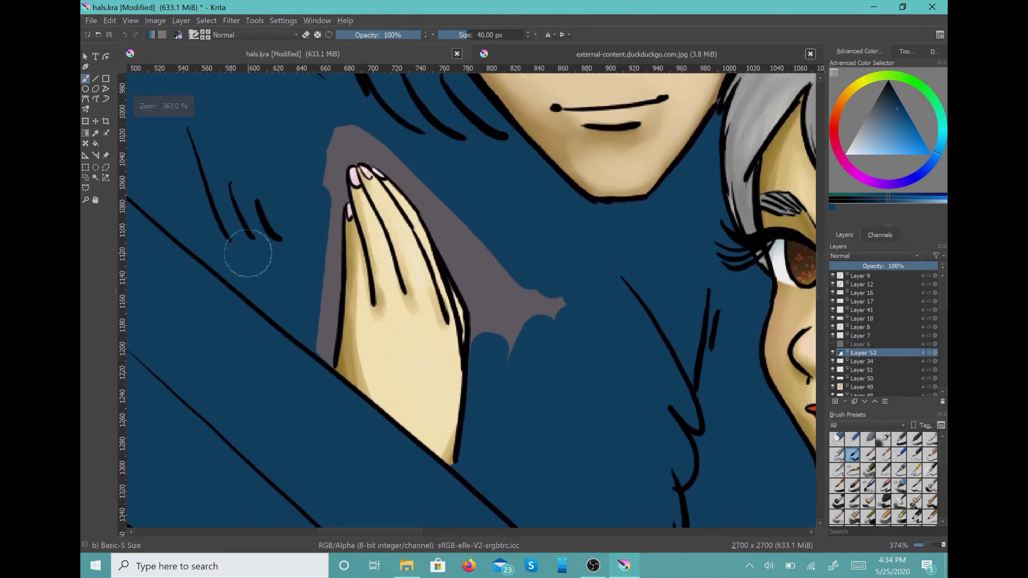
{"action": "left_click_drag", "start_coordinate": [345, 142], "coordinate": [346, 197]}
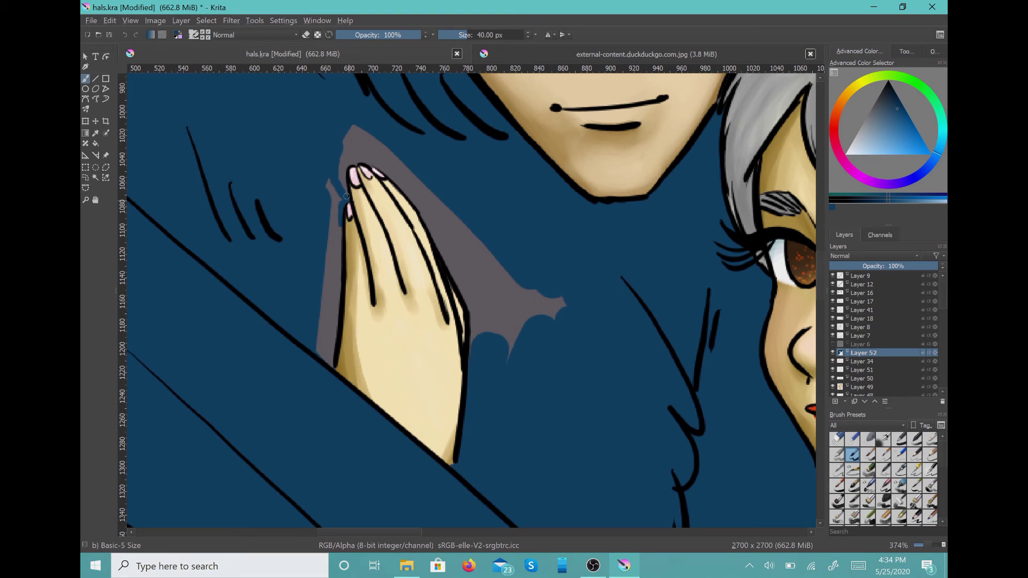
{"action": "left_click_drag", "start_coordinate": [347, 197], "coordinate": [483, 349]}
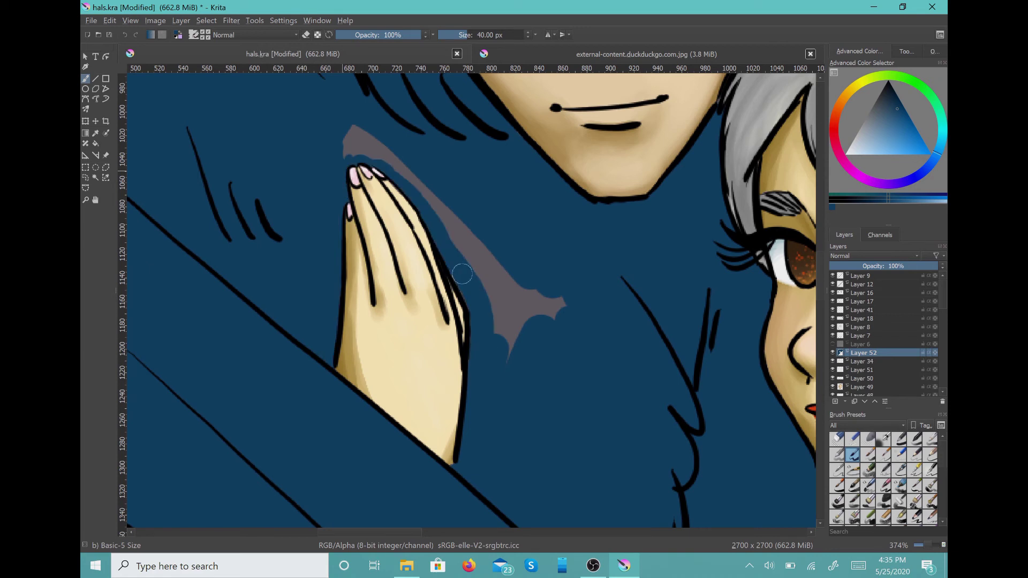
{"action": "mouse_move", "coordinate": [462, 275]}
{"action": "left_mouse_down"}
{"action": "mouse_move", "coordinate": [426, 166]}
{"action": "mouse_move", "coordinate": [467, 238]}
{"action": "left_mouse_up"}
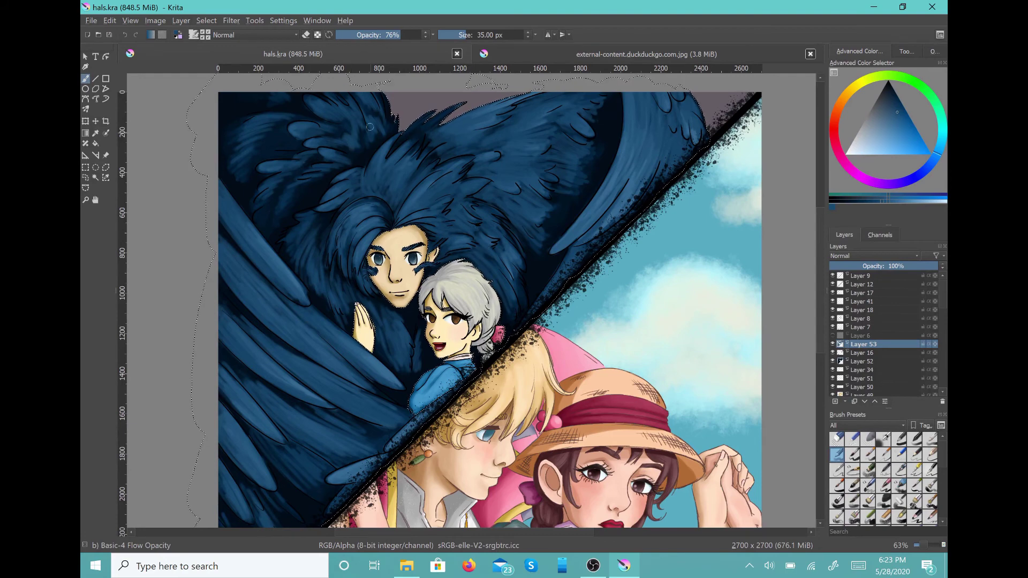
Step: Shade the upper wing feathers on Layer 53 and paint the grey background above the wings dark on Layer 55
{"action": "left_click_drag", "start_coordinate": [335, 144], "coordinate": [334, 165]}
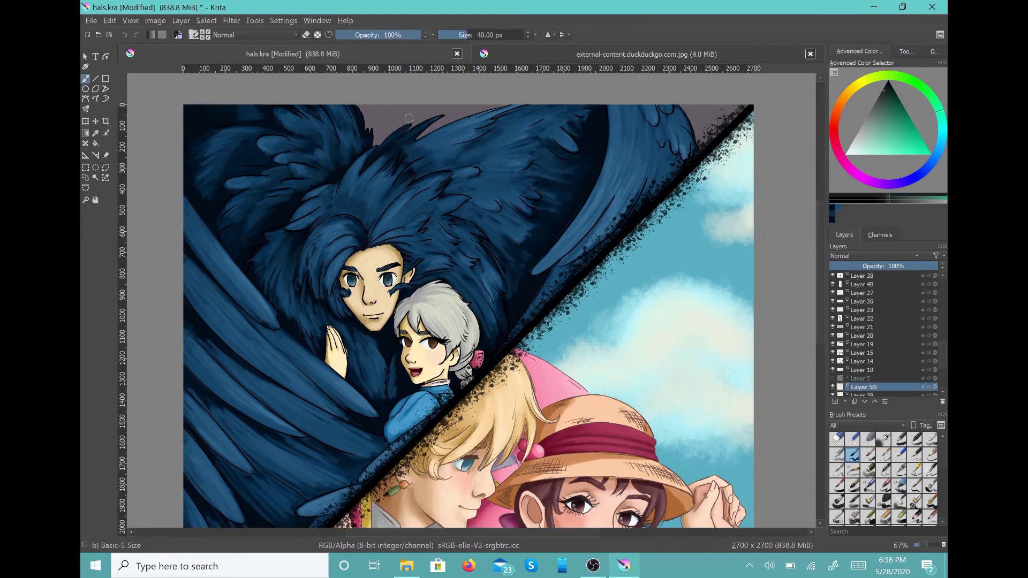
{"action": "mouse_move", "coordinate": [384, 110]}
{"action": "left_mouse_down"}
{"action": "mouse_move", "coordinate": [356, 142]}
{"action": "mouse_move", "coordinate": [487, 112]}
{"action": "mouse_move", "coordinate": [707, 99]}
{"action": "mouse_move", "coordinate": [717, 123]}
{"action": "mouse_move", "coordinate": [691, 120]}
{"action": "left_mouse_up"}
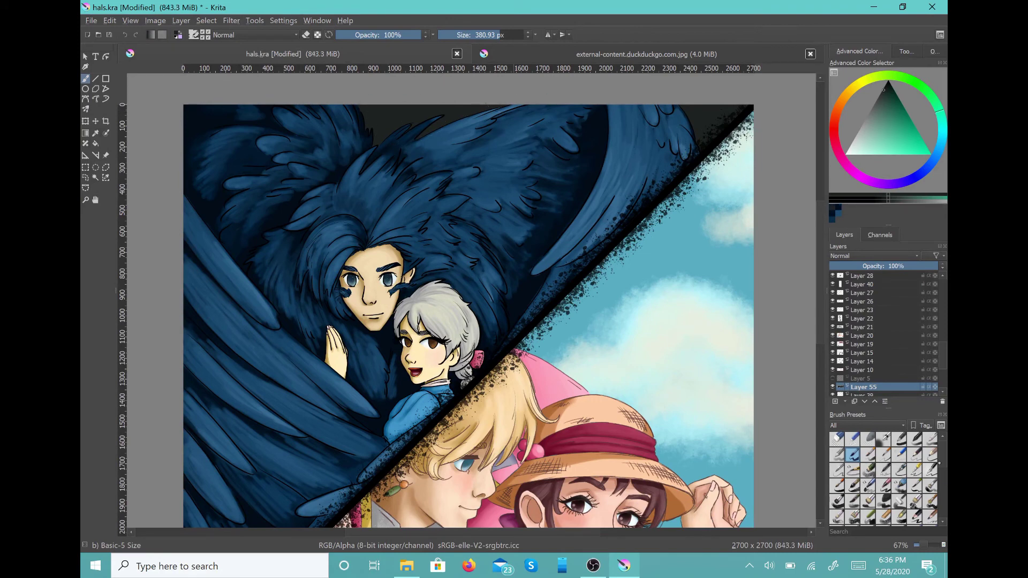
Step: Darken the background above the wings with near-black strokes of the 435 px Texture Big brush on Layer 55
{"action": "scroll", "coordinate": [885, 479], "scroll_direction": "down", "scroll_amount": 10}
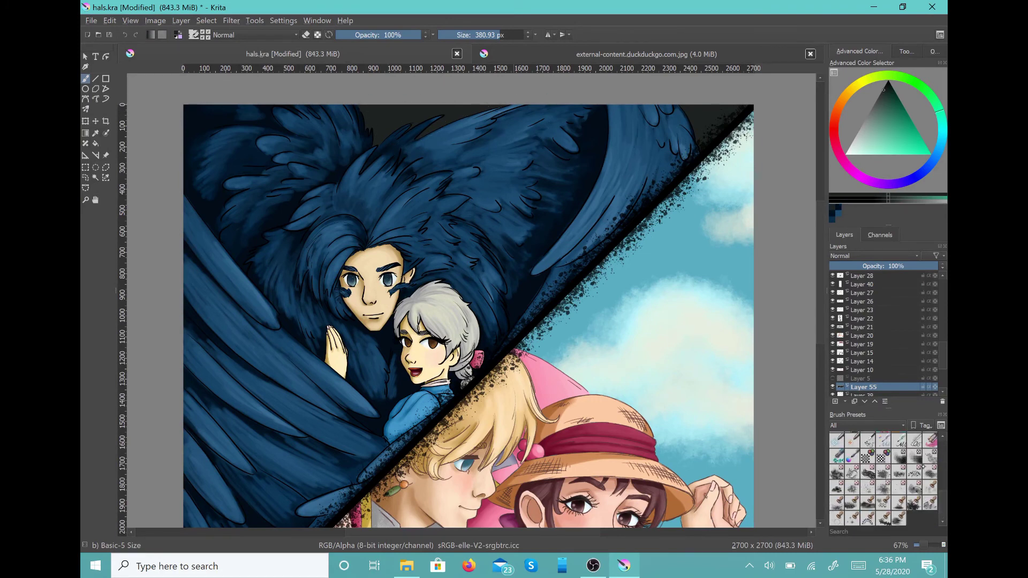
{"action": "left_click", "coordinate": [838, 473]}
{"action": "left_click", "coordinate": [874, 202]}
{"action": "mouse_move", "coordinate": [379, 119]}
{"action": "left_mouse_down"}
{"action": "mouse_move", "coordinate": [409, 132]}
{"action": "mouse_move", "coordinate": [506, 108]}
{"action": "mouse_move", "coordinate": [536, 147]}
{"action": "mouse_move", "coordinate": [619, 140]}
{"action": "mouse_move", "coordinate": [681, 117]}
{"action": "mouse_move", "coordinate": [662, 115]}
{"action": "mouse_move", "coordinate": [711, 78]}
{"action": "mouse_move", "coordinate": [608, 161]}
{"action": "mouse_move", "coordinate": [396, 142]}
{"action": "left_mouse_up"}
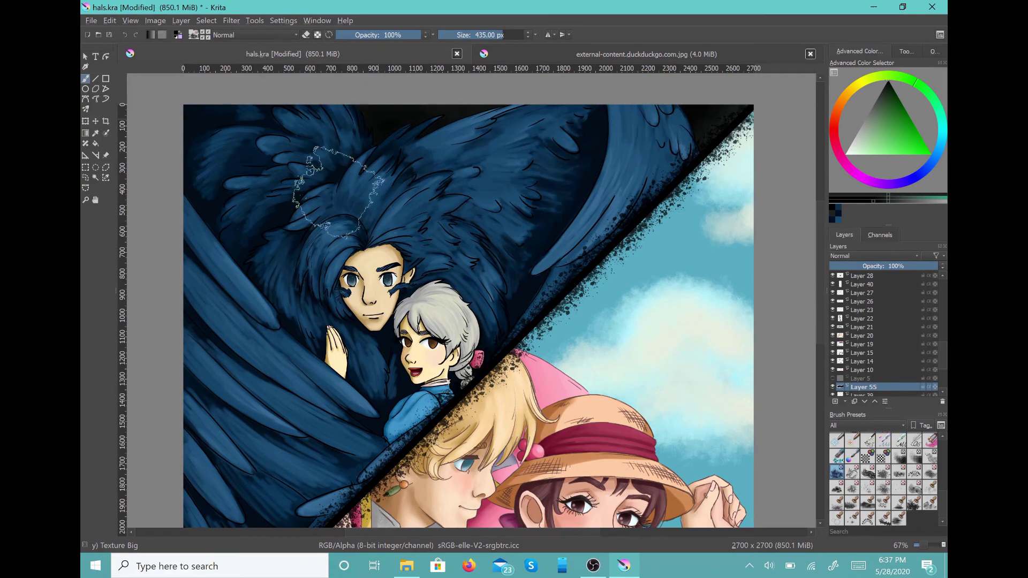
Step: Add a new paint layer at the very top of the layer stack, above Layer 9
{"action": "scroll", "coordinate": [215, 274], "scroll_direction": "down", "scroll_amount": 4}
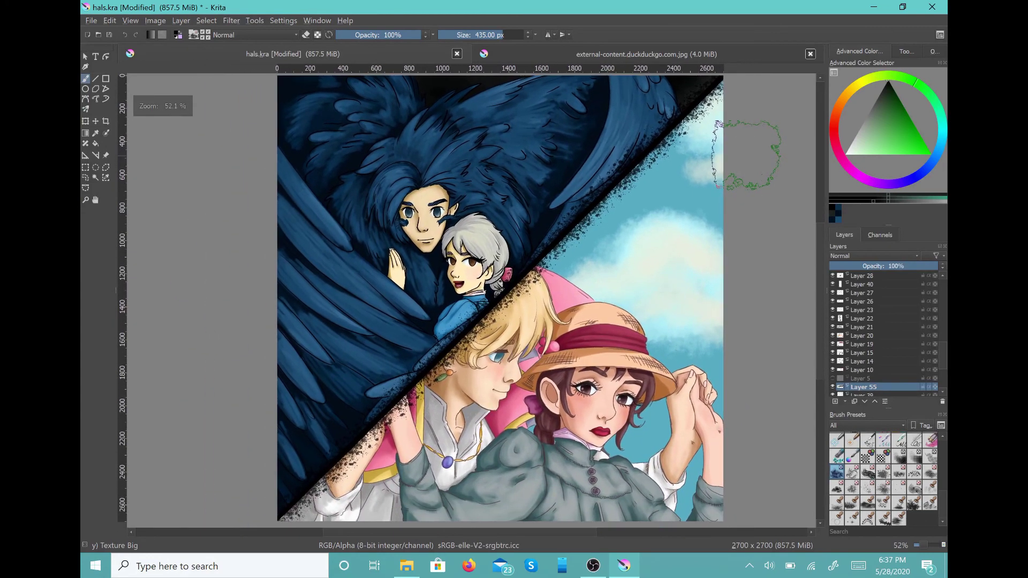
{"action": "scroll", "coordinate": [747, 158], "scroll_direction": "down", "scroll_amount": 2}
{"action": "scroll", "coordinate": [748, 190], "scroll_direction": "up", "scroll_amount": 2}
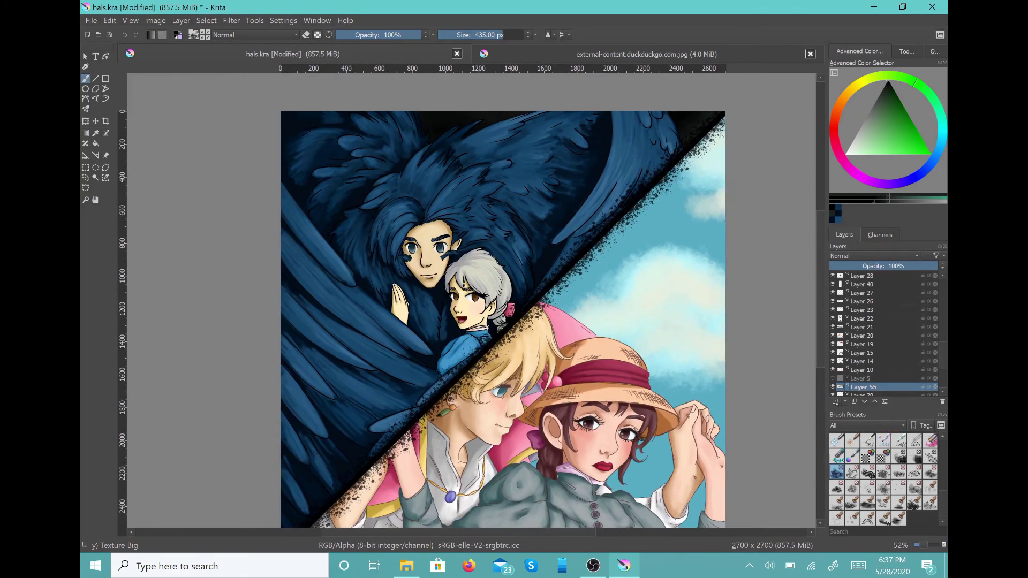
{"action": "left_click", "coordinate": [836, 402]}
{"action": "left_click_drag", "start_coordinate": [942, 342], "coordinate": [939, 256]}
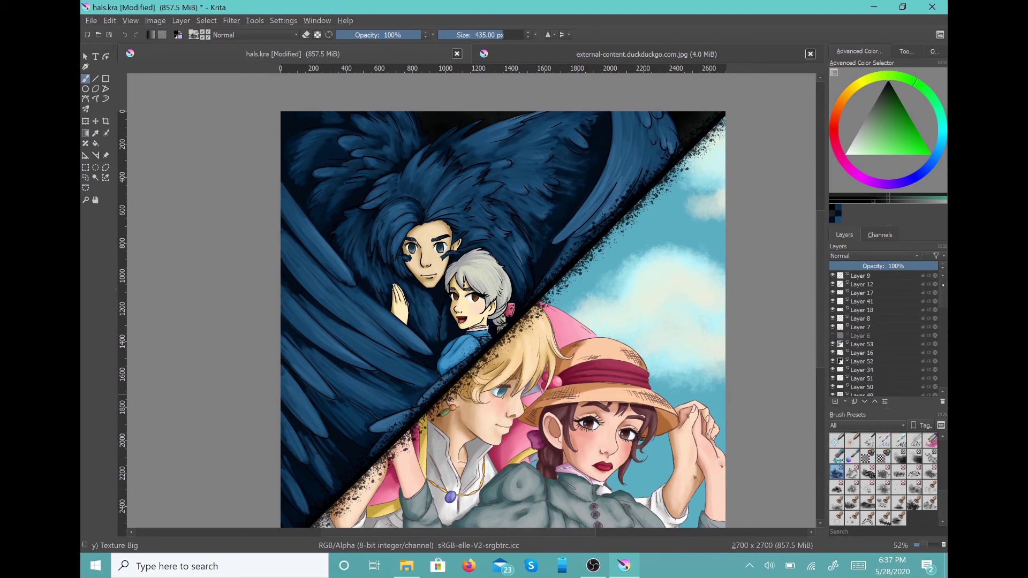
{"action": "left_click", "coordinate": [835, 401]}
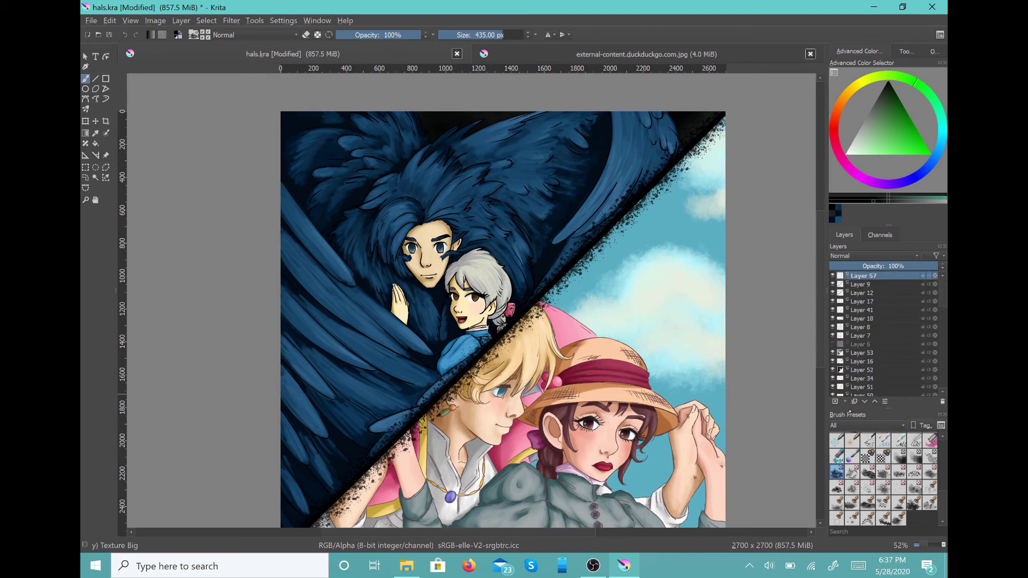
{"action": "scroll", "coordinate": [884, 479], "scroll_direction": "up", "scroll_amount": 2}
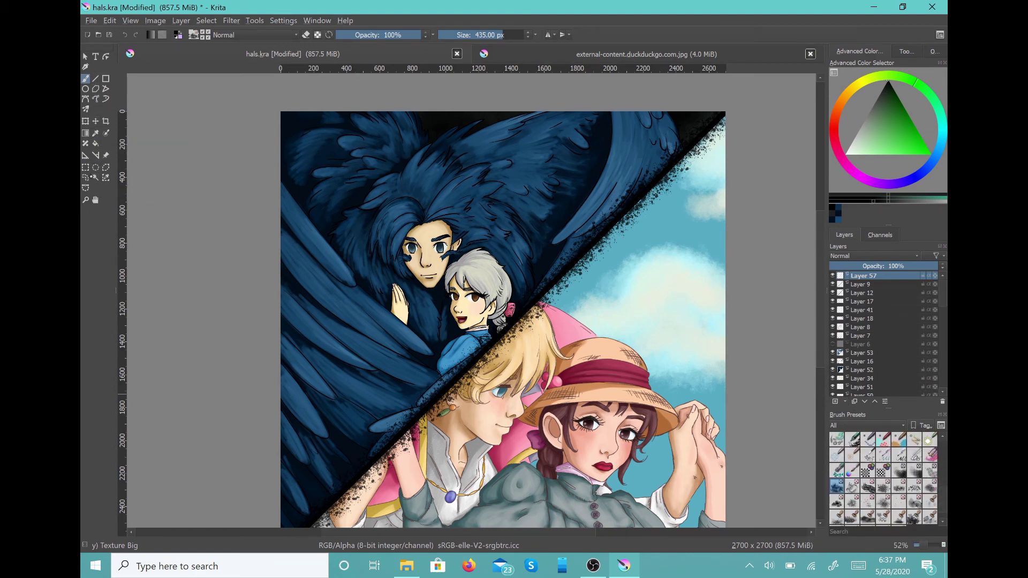
Step: Outline the dark blue triangular half of the painting with a freehand selection running along the black diagonal divider
{"action": "left_click", "coordinate": [86, 177]}
{"action": "left_click_drag", "start_coordinate": [277, 109], "coordinate": [271, 291]}
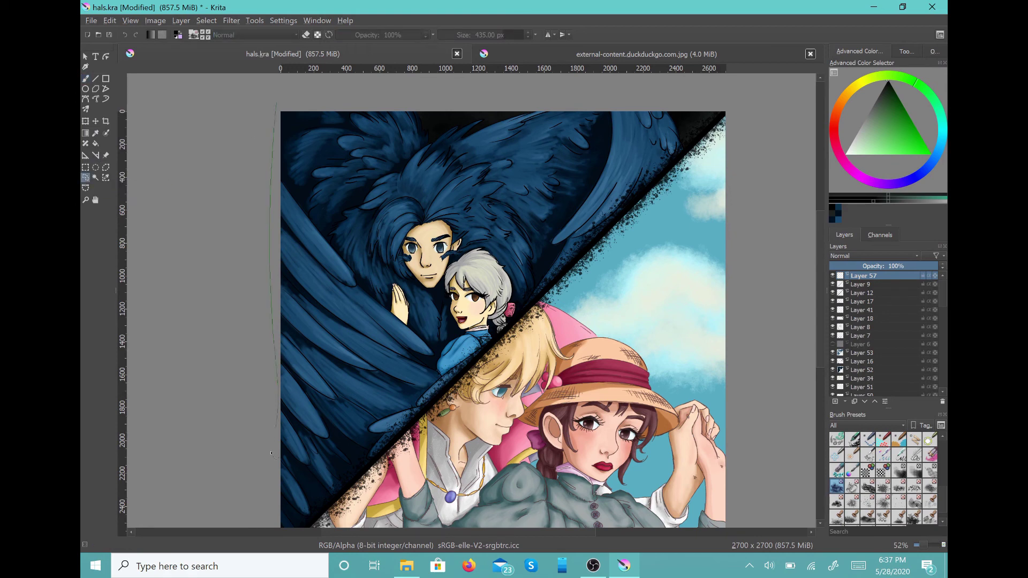
{"action": "left_click_drag", "start_coordinate": [261, 499], "coordinate": [257, 499]}
{"action": "scroll", "coordinate": [217, 261], "scroll_direction": "down", "scroll_amount": 2}
{"action": "scroll", "coordinate": [220, 261], "scroll_direction": "up", "scroll_amount": 1}
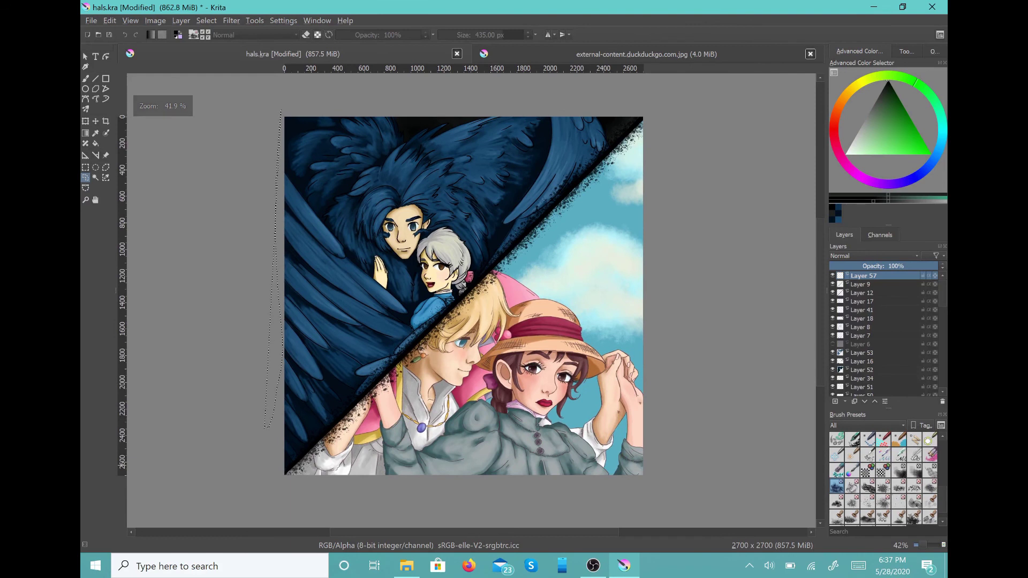
{"action": "left_click_drag", "start_coordinate": [242, 461], "coordinate": [245, 471]}
{"action": "mouse_move", "coordinate": [279, 111]}
{"action": "left_mouse_down"}
{"action": "mouse_move", "coordinate": [273, 444]}
{"action": "mouse_move", "coordinate": [320, 436]}
{"action": "mouse_move", "coordinate": [437, 315]}
{"action": "left_mouse_up"}
{"action": "left_click_drag", "start_coordinate": [474, 281], "coordinate": [615, 144]}
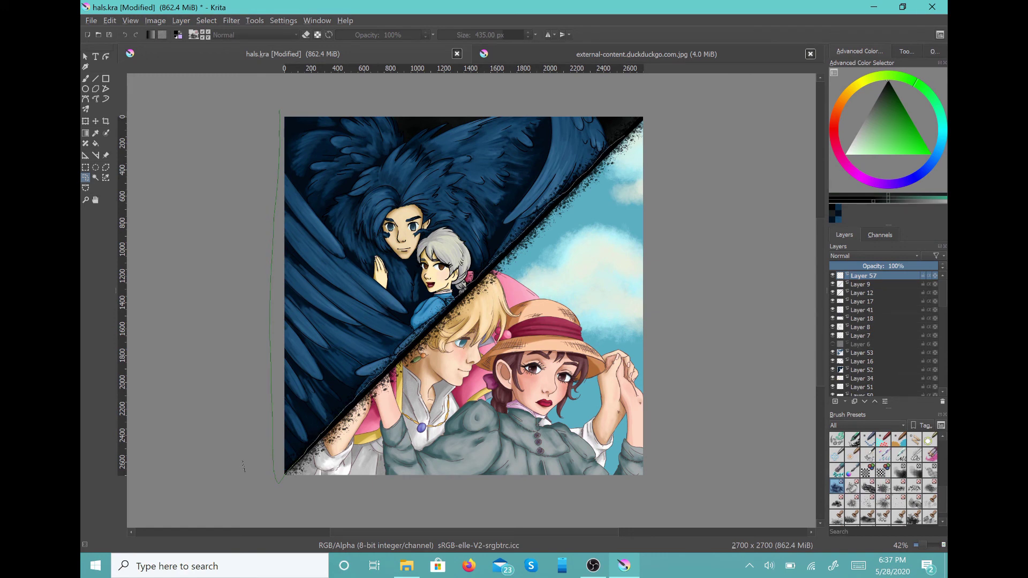
{"action": "left_click_drag", "start_coordinate": [642, 109], "coordinate": [278, 111]}
Step: Choose the Texture Splat brush and sample the orange of a spark from the external-content.duckduckgo.com.jpg reference image
{"action": "left_click", "coordinate": [868, 502]}
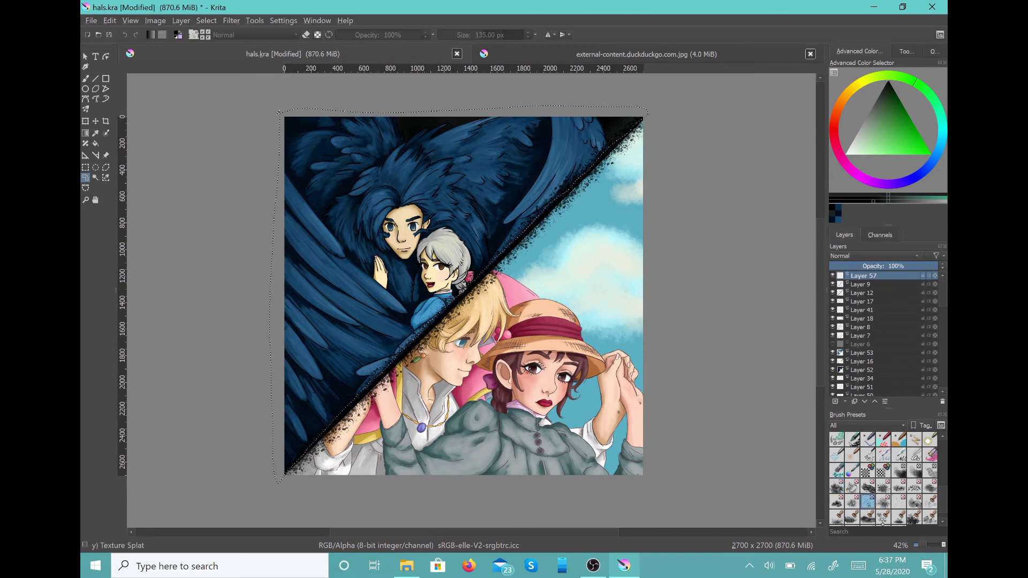
{"action": "left_click", "coordinate": [835, 132]}
{"action": "left_click_drag", "start_coordinate": [876, 132], "coordinate": [910, 154]}
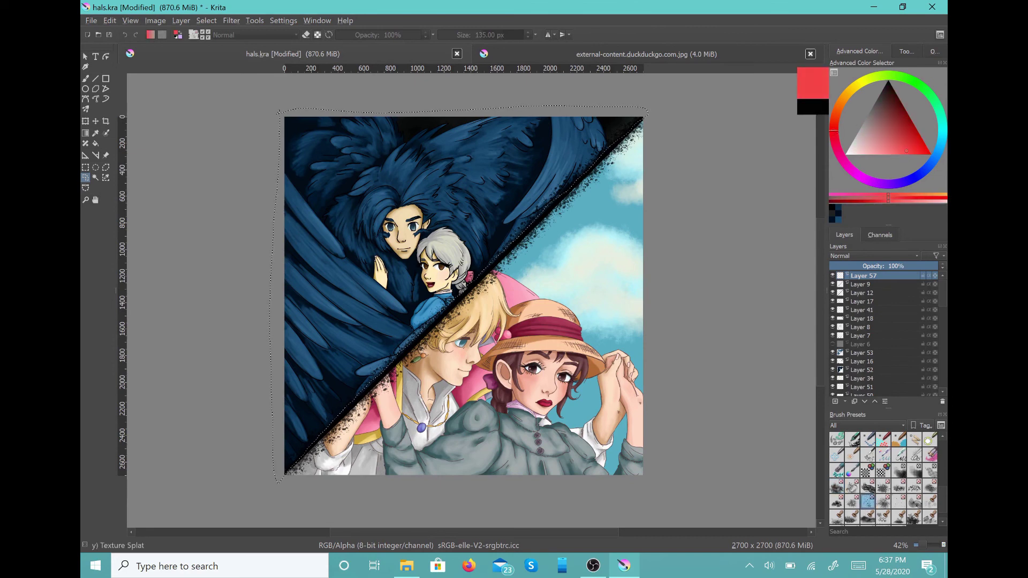
{"action": "left_click", "coordinate": [647, 54]}
{"action": "scroll", "coordinate": [290, 230], "scroll_direction": "up", "scroll_amount": 5}
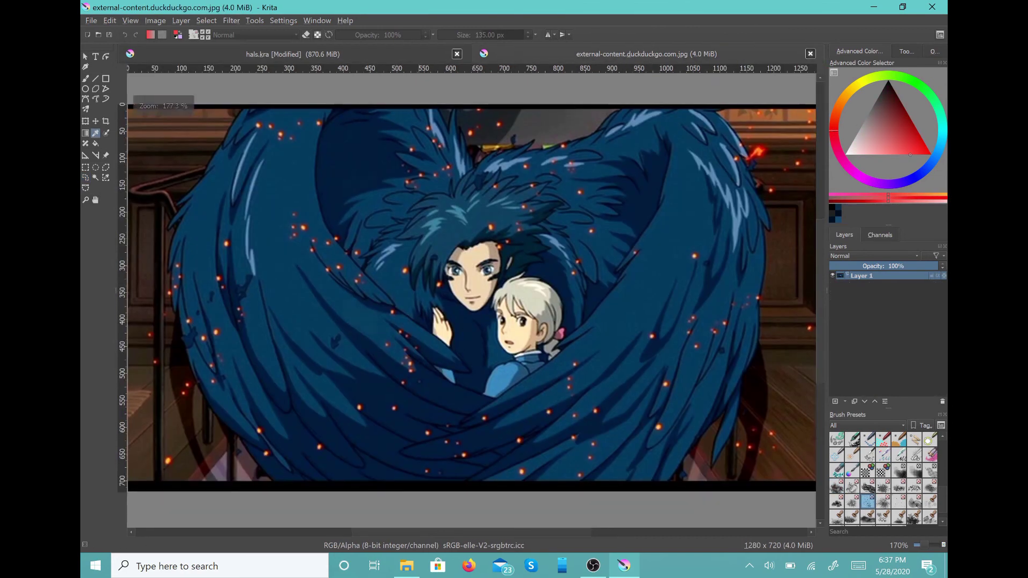
{"action": "left_click", "coordinate": [381, 229]}
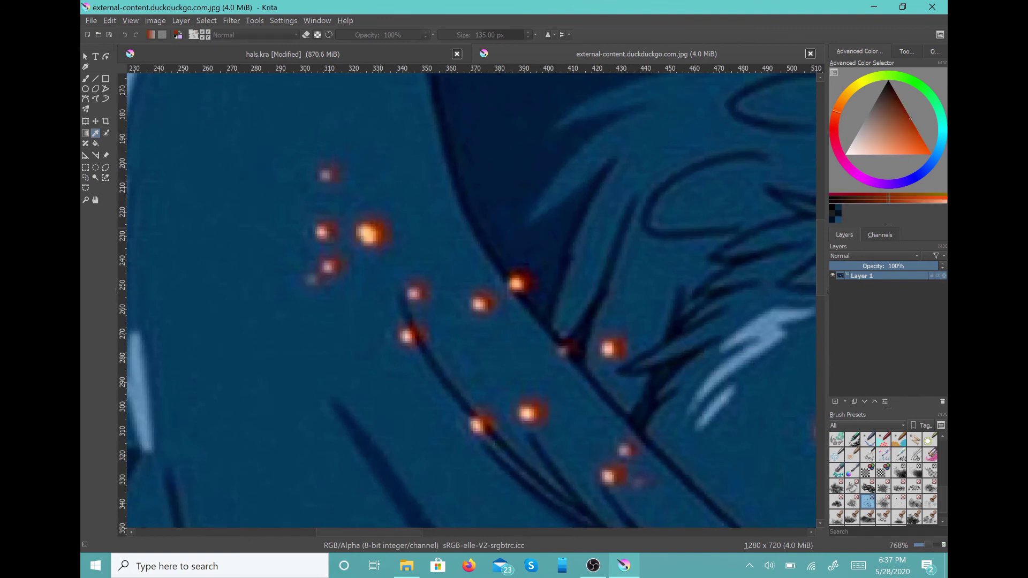
{"action": "key", "text": "ctrl+Tab"}
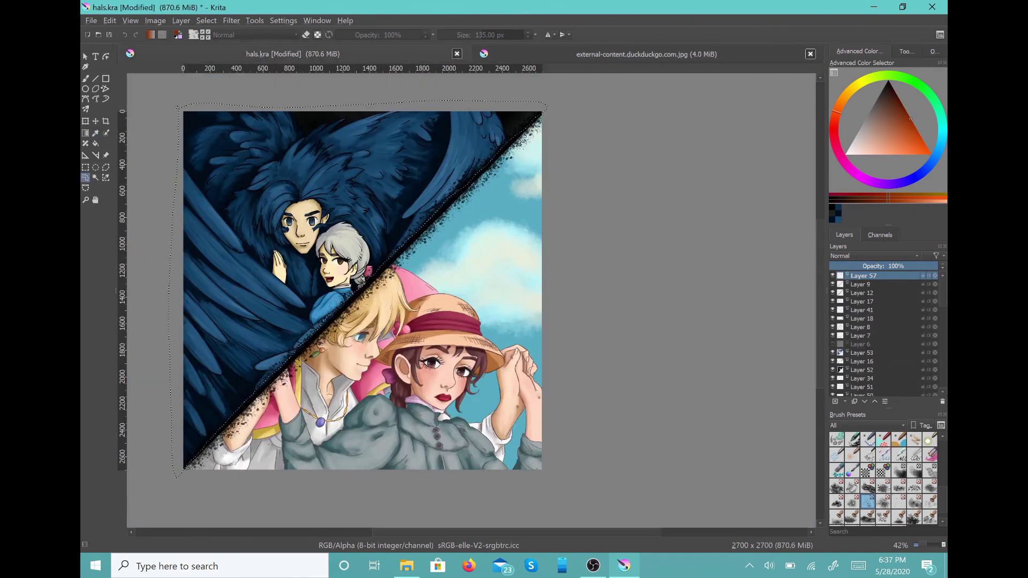
Step: Scatter orange sparks over the wings and dark background on Layer 57 with Texture Splat at 489.49 px and 81% opacity
{"action": "key", "text": "b"}
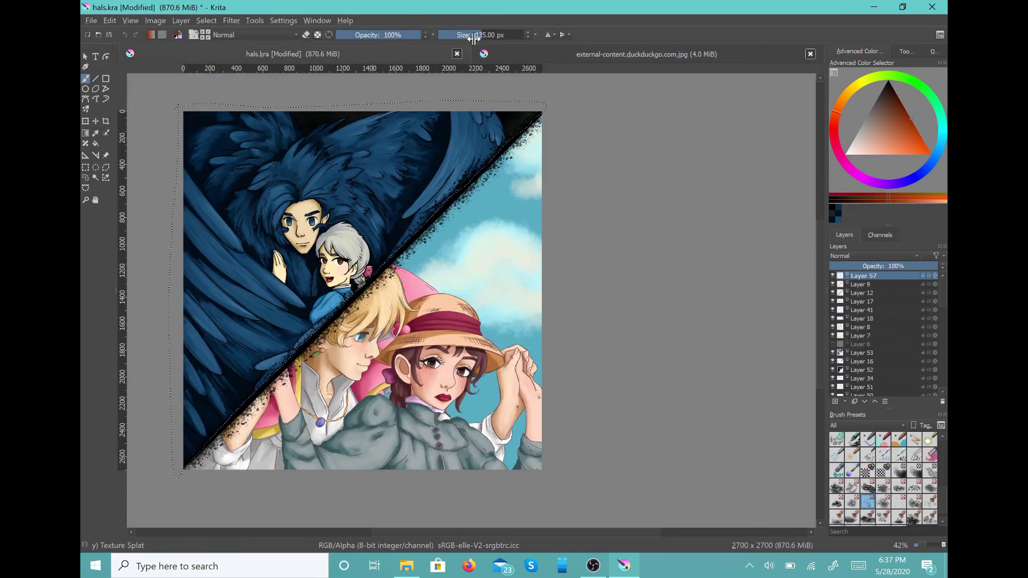
{"action": "left_click", "coordinate": [507, 35]}
{"action": "left_click", "coordinate": [404, 34]}
{"action": "mouse_move", "coordinate": [357, 125]}
{"action": "left_mouse_down"}
{"action": "mouse_move", "coordinate": [219, 153]}
{"action": "mouse_move", "coordinate": [193, 243]}
{"action": "mouse_move", "coordinate": [217, 342]}
{"action": "mouse_move", "coordinate": [445, 129]}
{"action": "mouse_move", "coordinate": [502, 122]}
{"action": "left_mouse_up"}
{"action": "key", "text": "ctrl+z"}
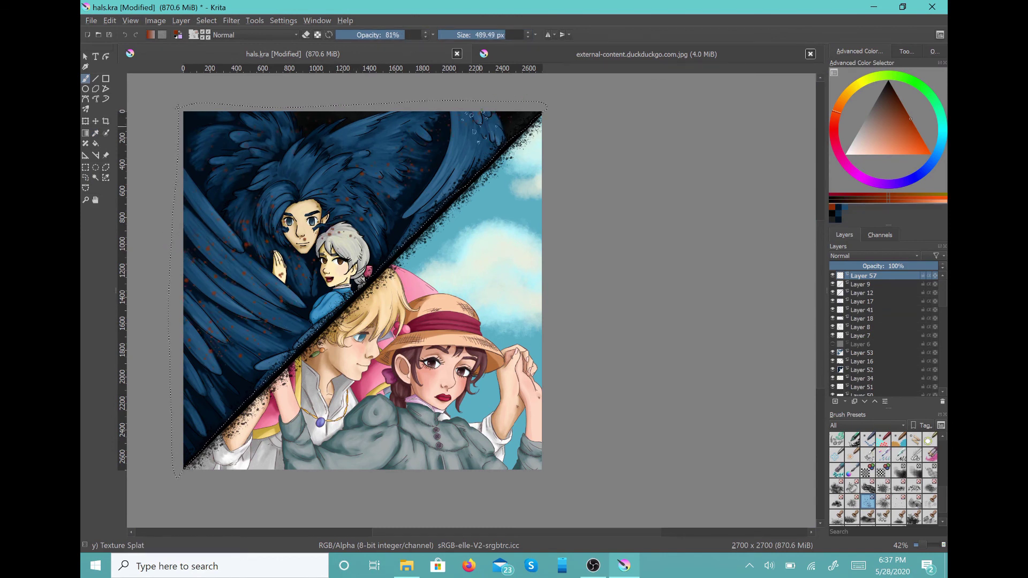
{"action": "mouse_move", "coordinate": [275, 124]}
{"action": "left_mouse_down"}
{"action": "mouse_move", "coordinate": [214, 172]}
{"action": "mouse_move", "coordinate": [200, 294]}
{"action": "mouse_move", "coordinate": [271, 321]}
{"action": "left_mouse_up"}
{"action": "mouse_move", "coordinate": [410, 228]}
{"action": "left_mouse_down"}
{"action": "mouse_move", "coordinate": [279, 368]}
{"action": "mouse_move", "coordinate": [375, 262]}
{"action": "mouse_move", "coordinate": [463, 132]}
{"action": "mouse_move", "coordinate": [518, 186]}
{"action": "left_mouse_up"}
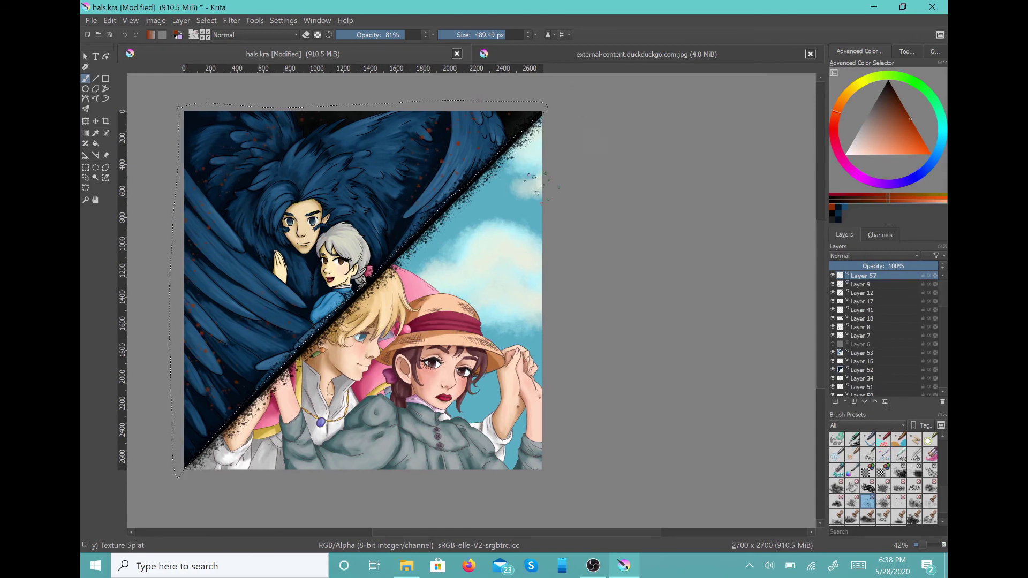
Step: Brighten the spark in the dark gap above the wings with yellow-orange, using the Basic-4 Flow Opacity brush at 9.02 px
{"action": "scroll", "coordinate": [521, 189], "scroll_direction": "up", "scroll_amount": 3}
{"action": "scroll", "coordinate": [515, 214], "scroll_direction": "up", "scroll_amount": 3}
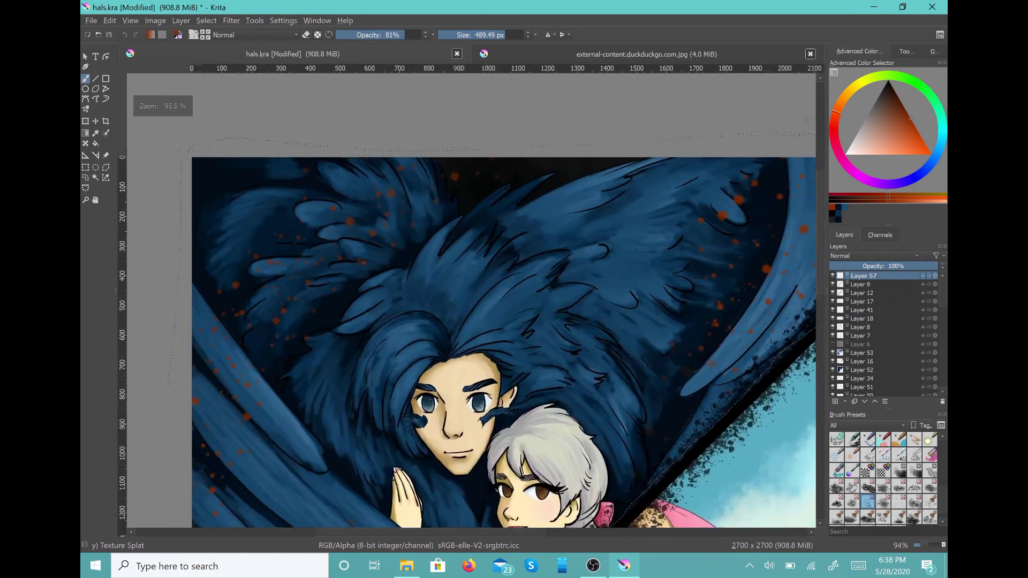
{"action": "left_click_drag", "start_coordinate": [943, 501], "coordinate": [942, 453]}
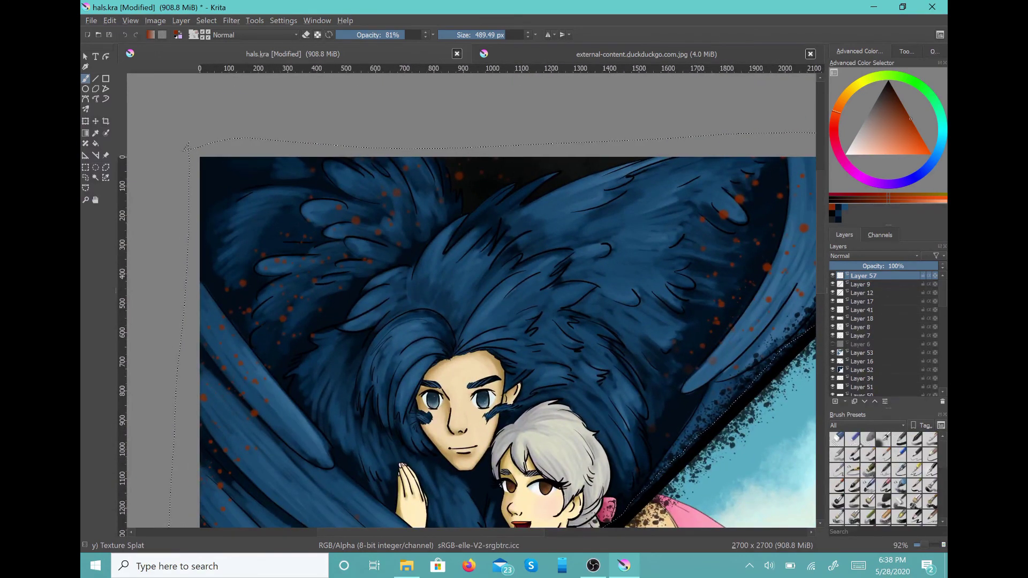
{"action": "left_click", "coordinate": [853, 454]}
{"action": "left_click", "coordinate": [838, 455]}
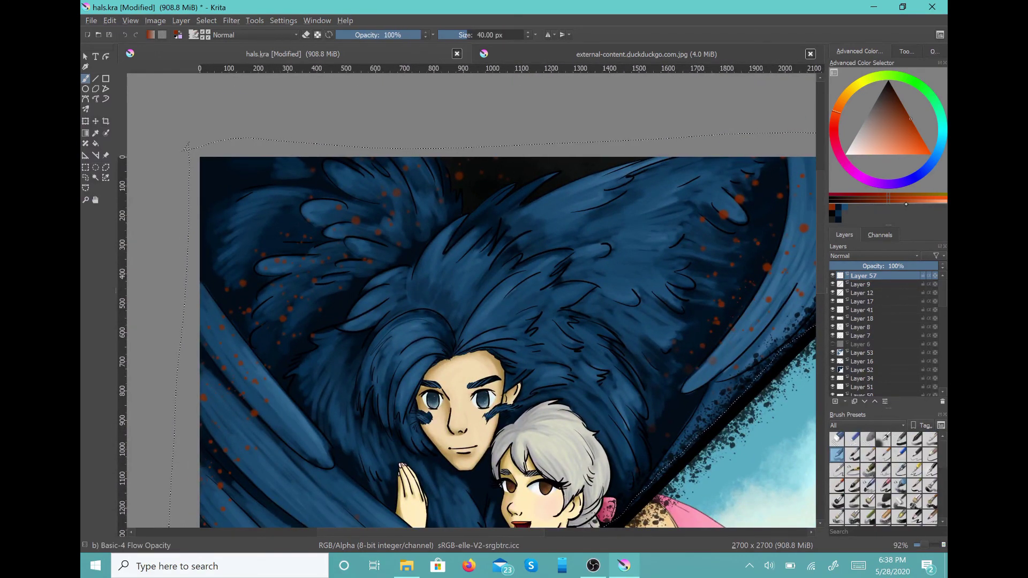
{"action": "left_click", "coordinate": [918, 203]}
{"action": "left_click", "coordinate": [844, 98]}
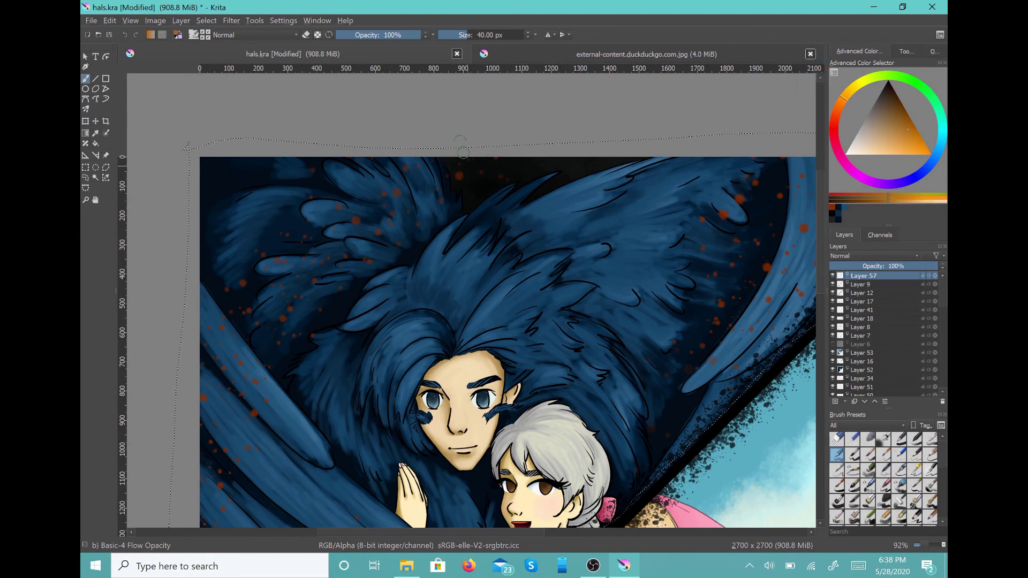
{"action": "left_click", "coordinate": [455, 37]}
{"action": "scroll", "coordinate": [456, 176], "scroll_direction": "up", "scroll_amount": 2}
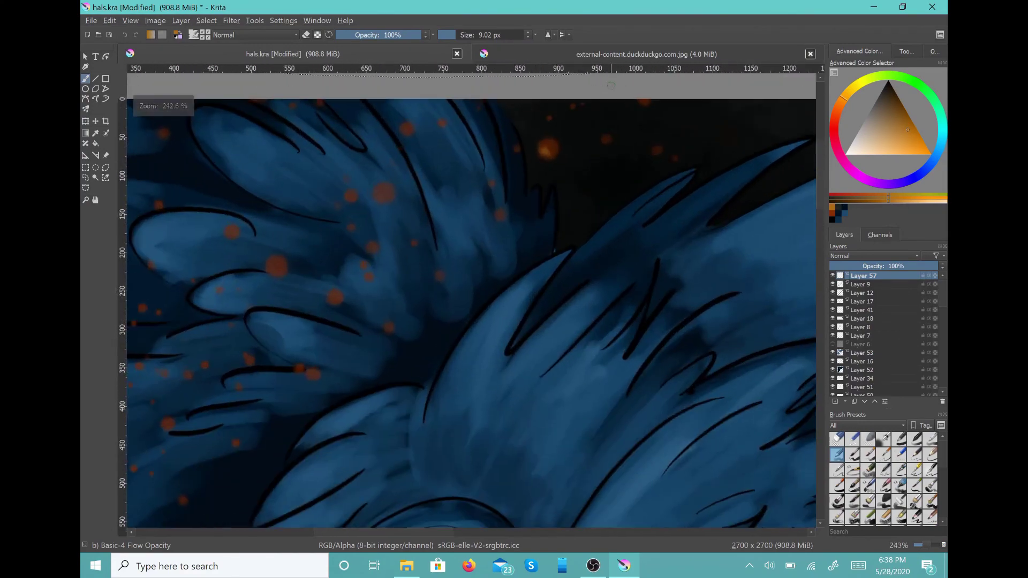